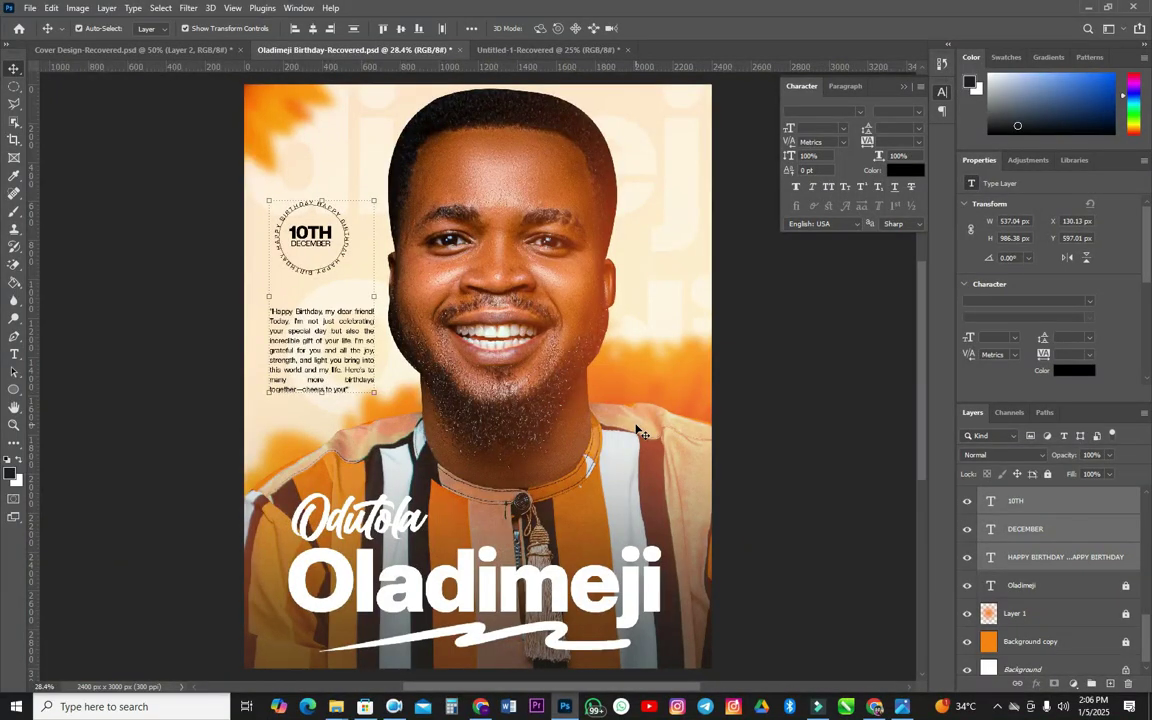
- Create a new 2400 × 3000 px, 300 ppi white document named Bday
click(30, 8)
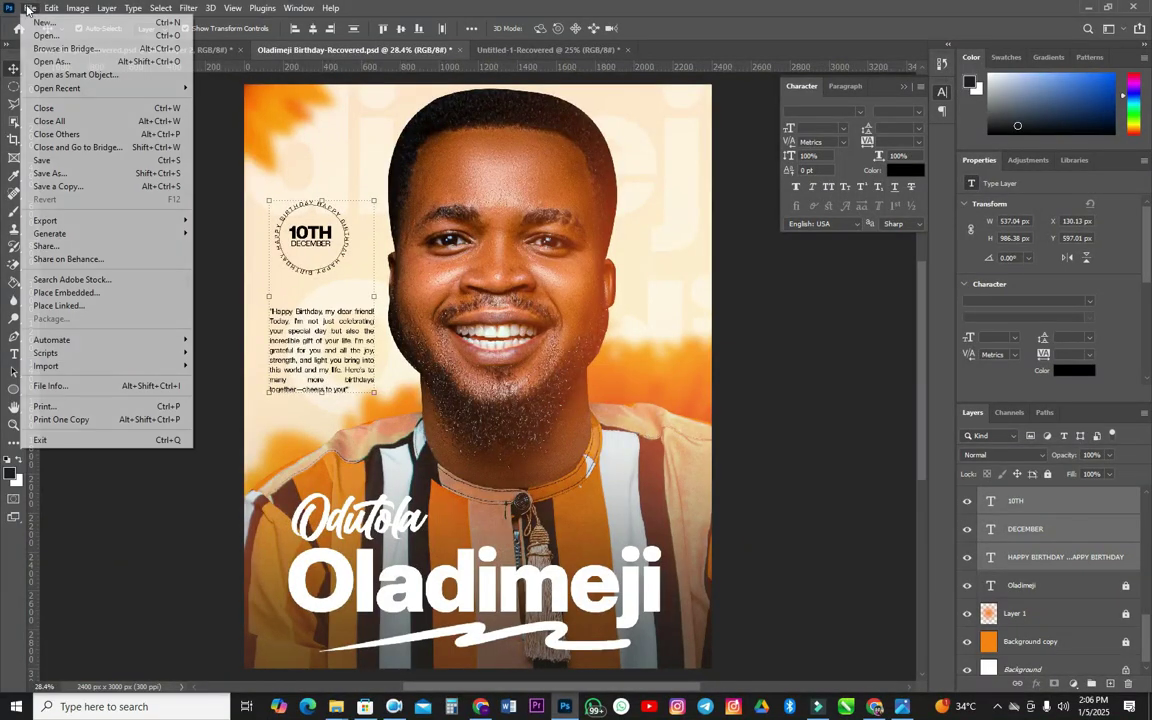
click(42, 23)
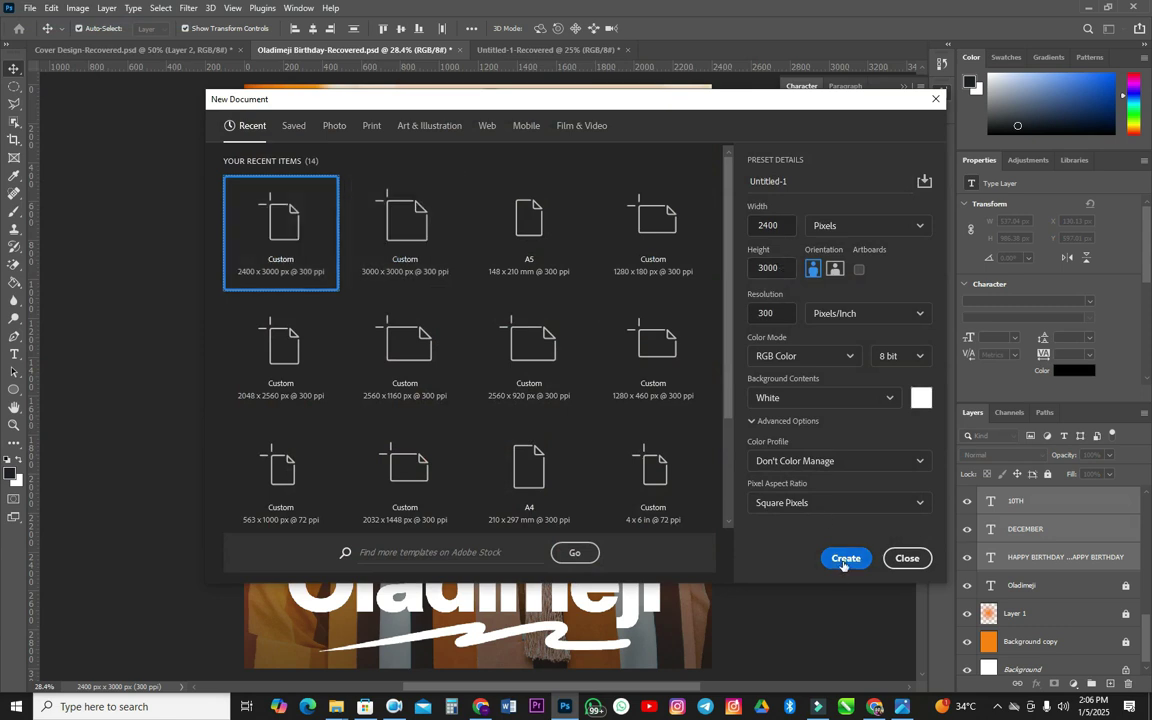
click(910, 182)
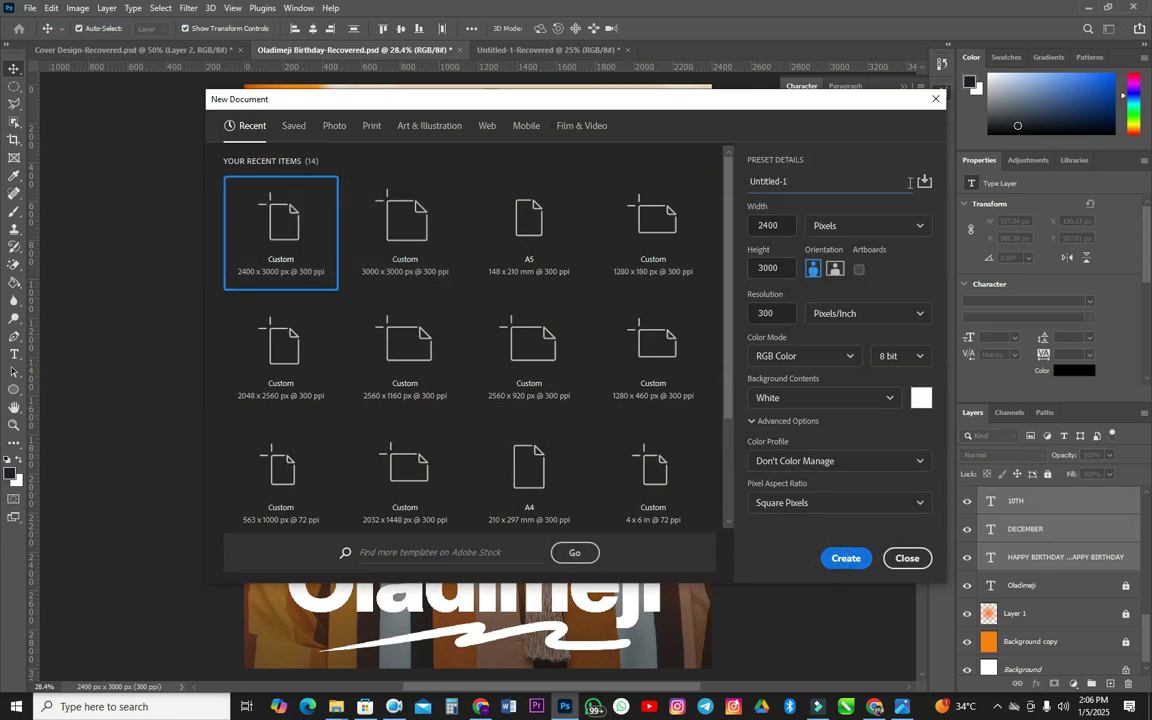
key(BackSpace)
key(BackSpace)
key(BackSpace)
key(BackSpace)
key(BackSpace)
key(BackSpace)
key(BackSpace)
key(BackSpace)
key(BackSpace)
key(ctrl+a)
text(B)
click(846, 558)
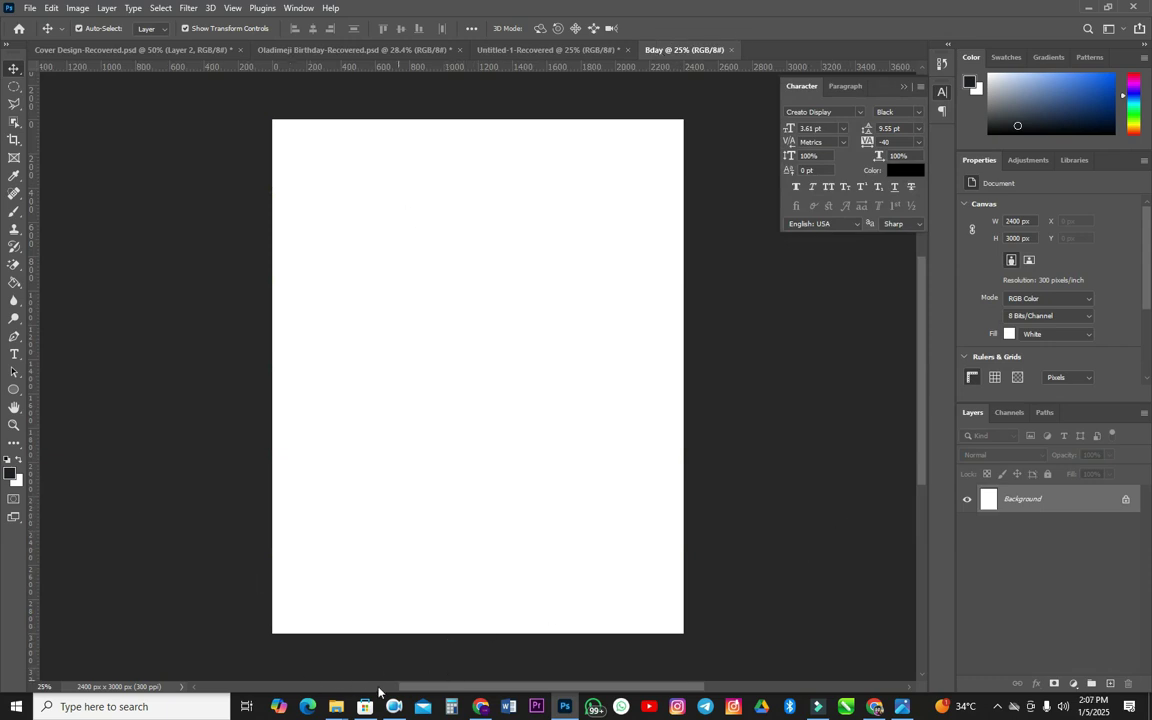
- Drag the portrait PNG from the Birthday folder onto the Bday canvas
click(336, 706)
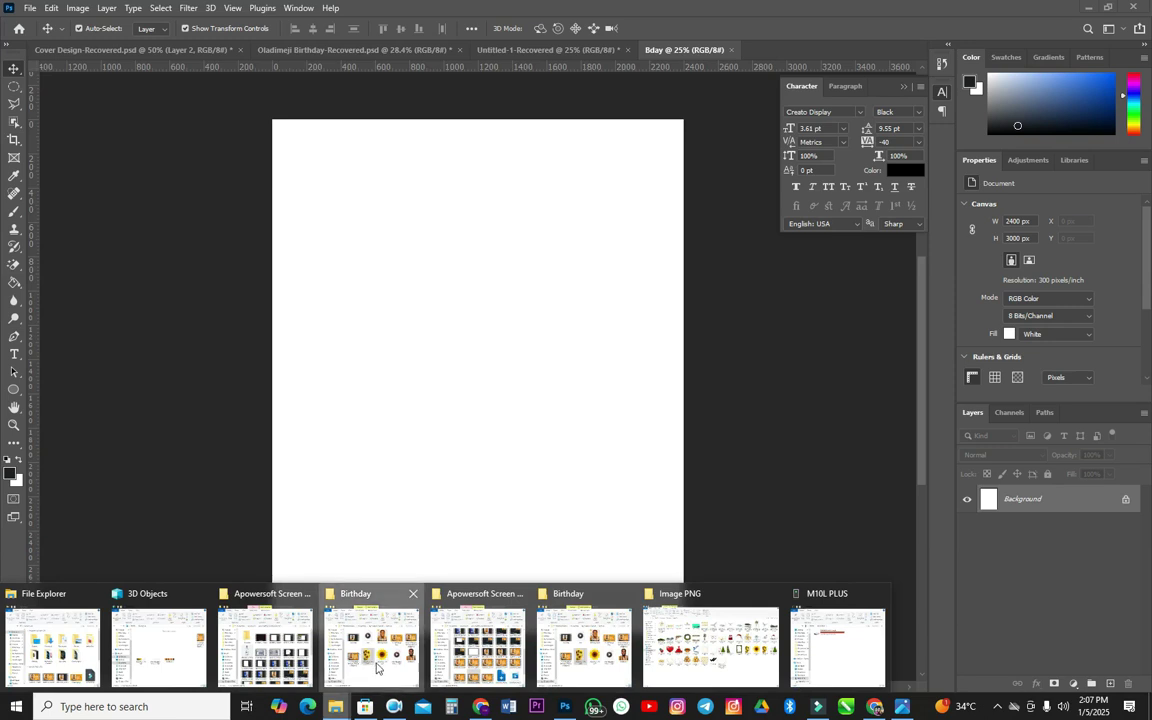
click(341, 602)
drag(737, 297, 612, 580)
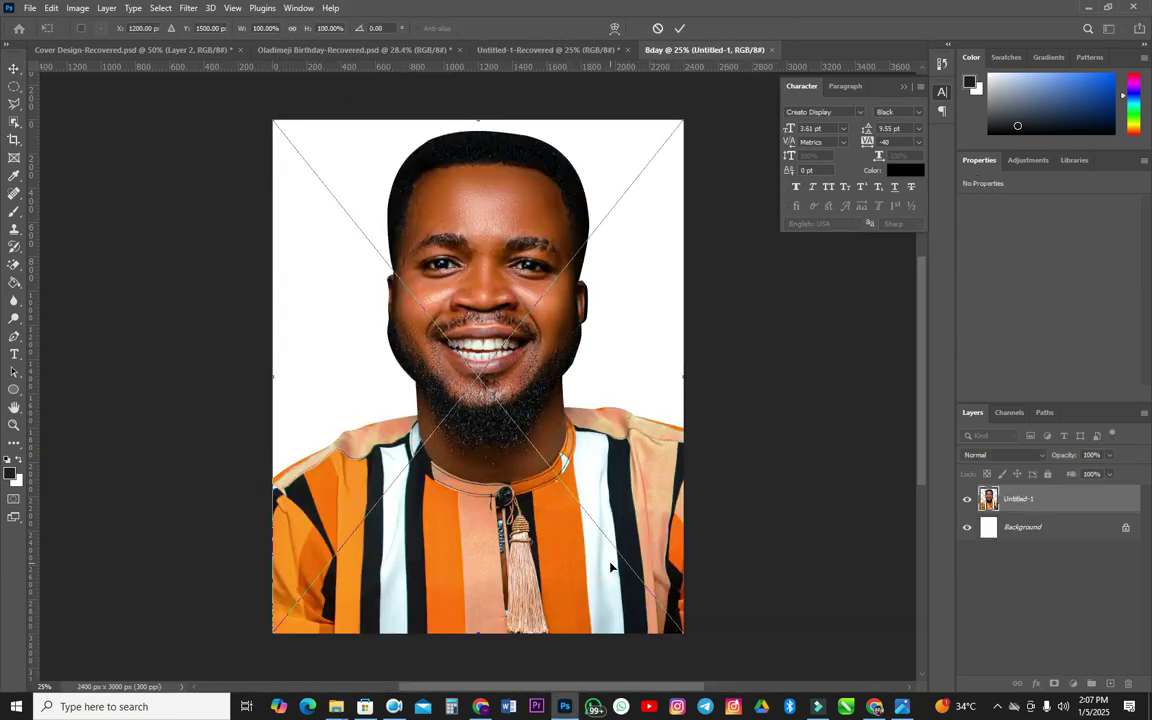
- Scale the portrait to about 108% to fill the width, nudge it into place, and commit
scroll(680, 598, down, 3)
drag(688, 604, 696, 614)
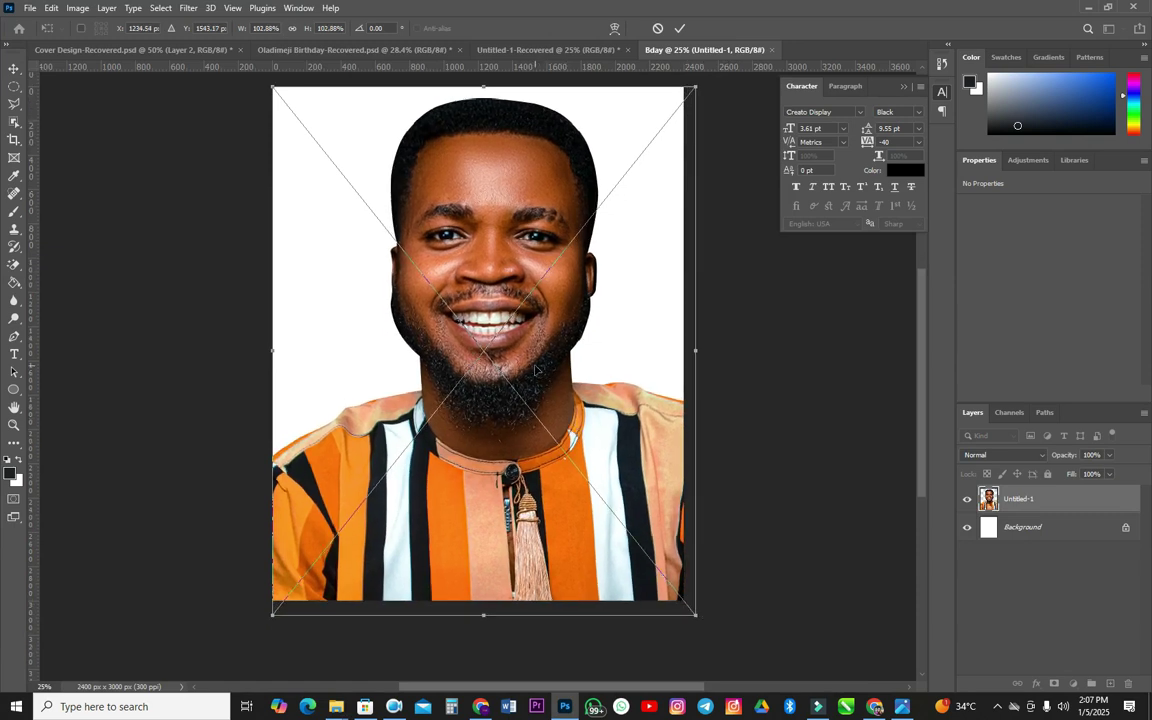
drag(696, 614, 710, 631)
click(575, 377)
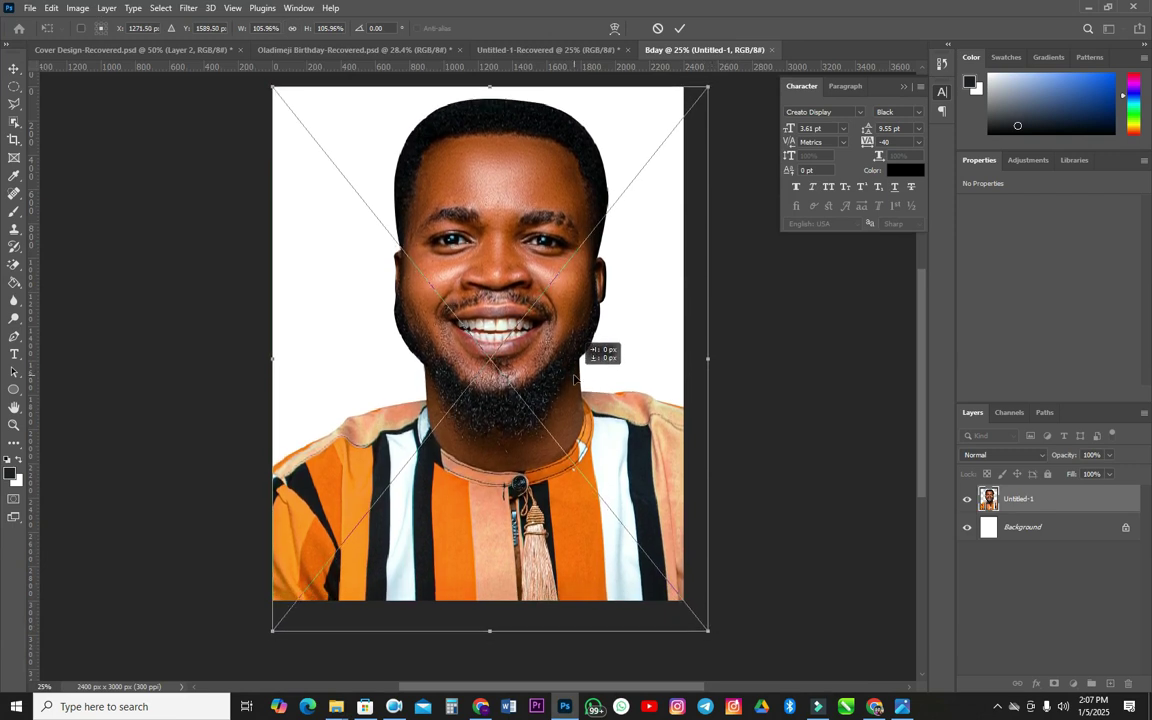
key(Down)
key(Down)
key(Down)
key(Down)
key(Down)
key(Down)
key(Down)
key(Down)
key(Down)
key(Down)
key(Down)
key(Down)
key(Down)
key(Down)
key(Down)
key(Down)
key(Down)
key(Down)
key(Down)
key(Down)
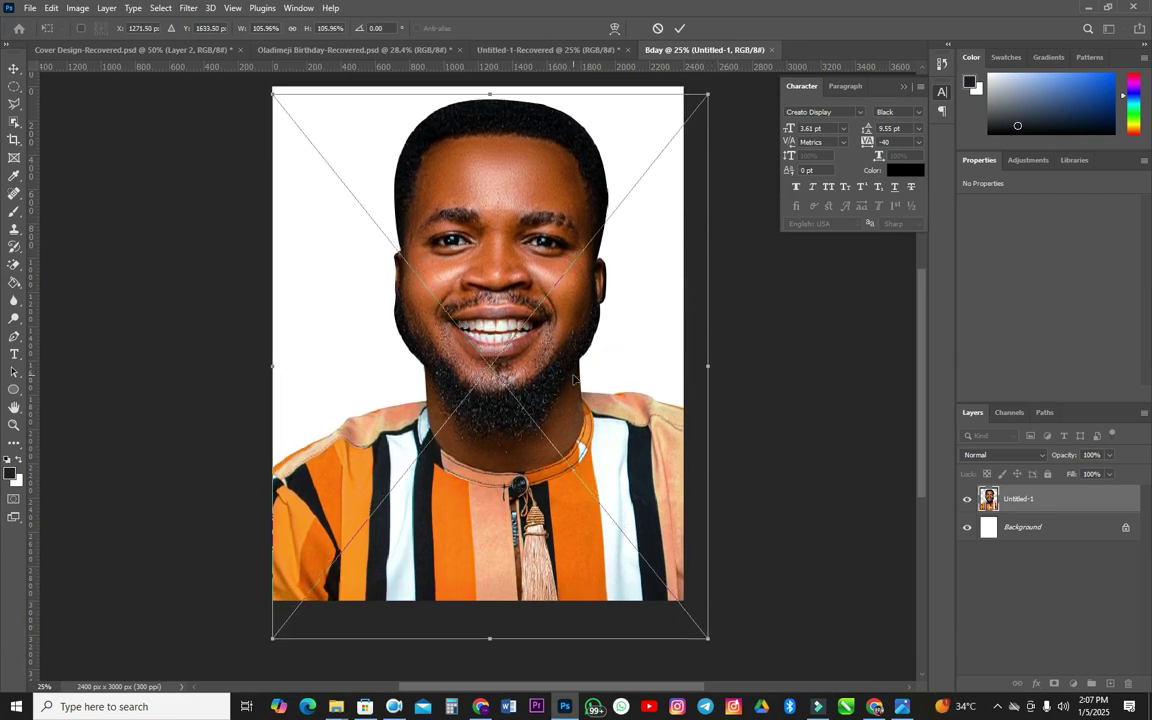
key(Down)
key(Down)
key(Down)
key(Down)
key(Down)
key(Down)
key(Down)
key(Down)
key(Down)
key(Down)
key(Down)
key(Down)
key(Up)
key(Up)
key(Up)
key(Up)
key(Up)
key(Up)
key(Up)
key(Up)
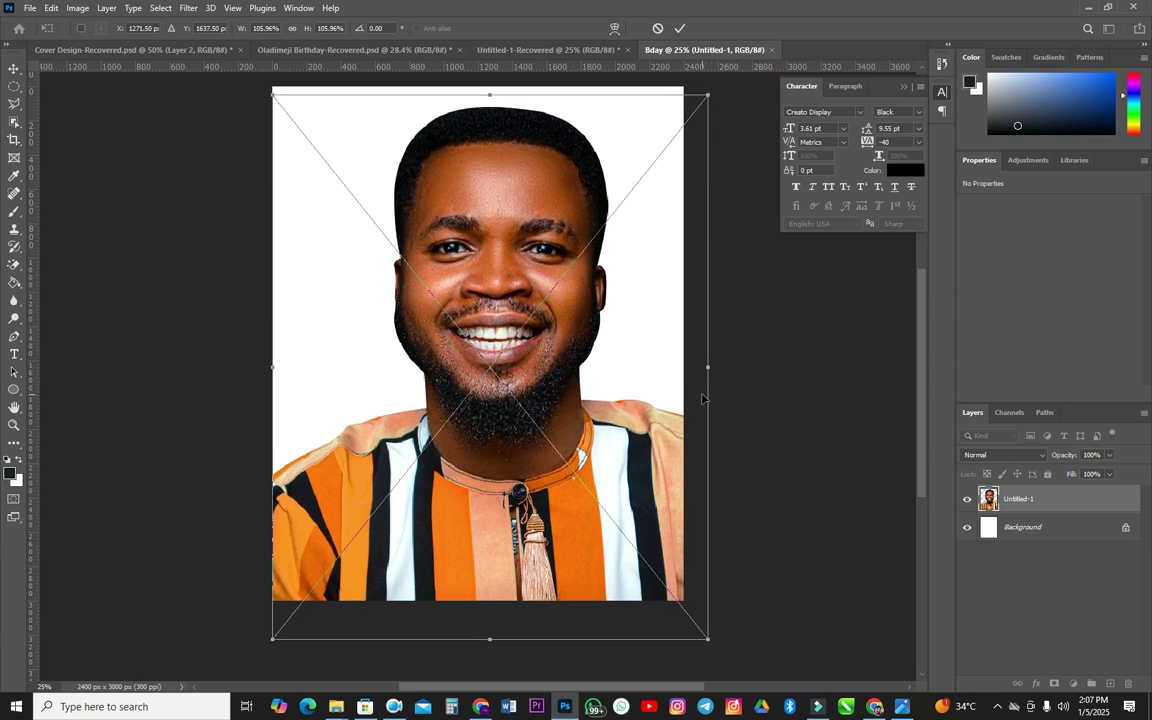
drag(710, 368, 718, 370)
key(Right)
key(Right)
key(Right)
key(Right)
key(Left)
key(Left)
key(Left)
key(Left)
key(Left)
key(Left)
key(Left)
key(Left)
key(Down)
key(Down)
key(Down)
key(Down)
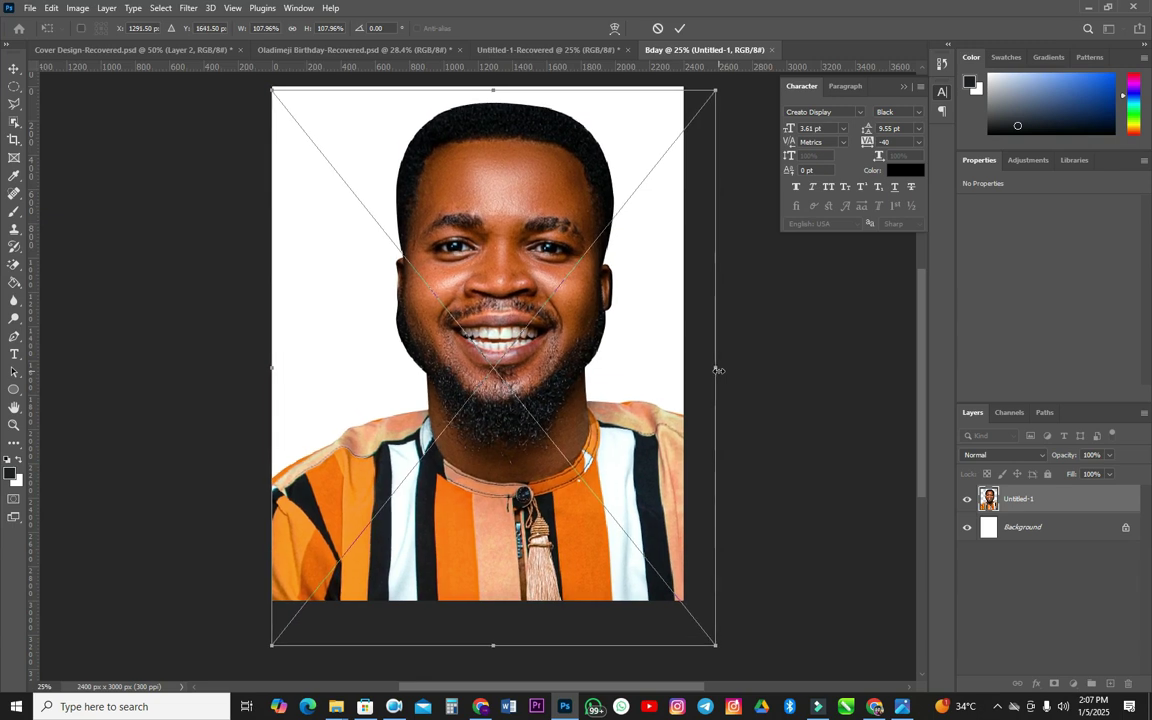
key(Return)
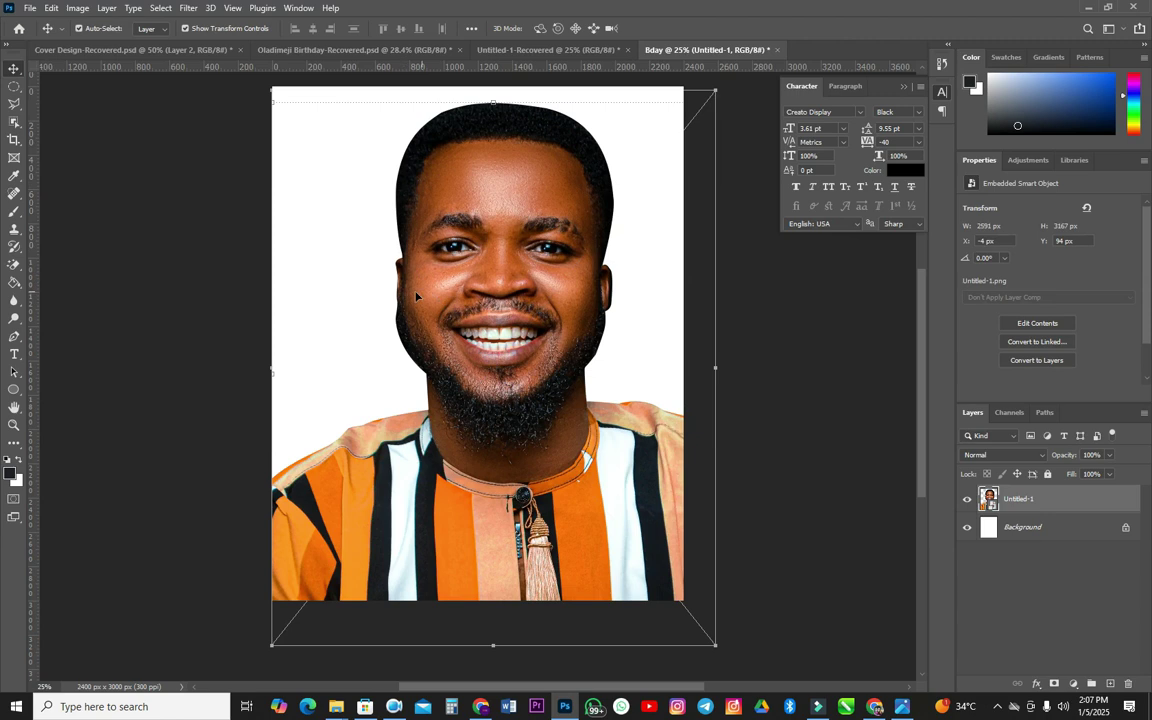
- Duplicate the Background layer and fill the copy with peach f7b57f sampled from the shirt
click(1055, 536)
drag(1055, 536, 1091, 683)
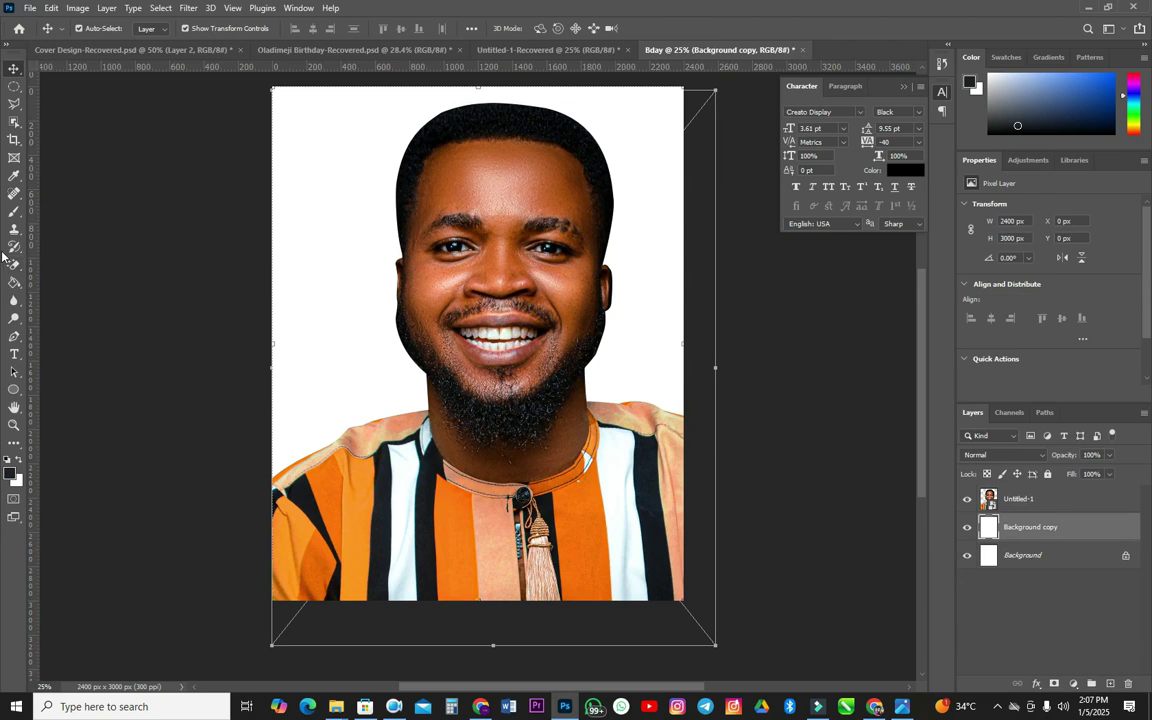
click(14, 281)
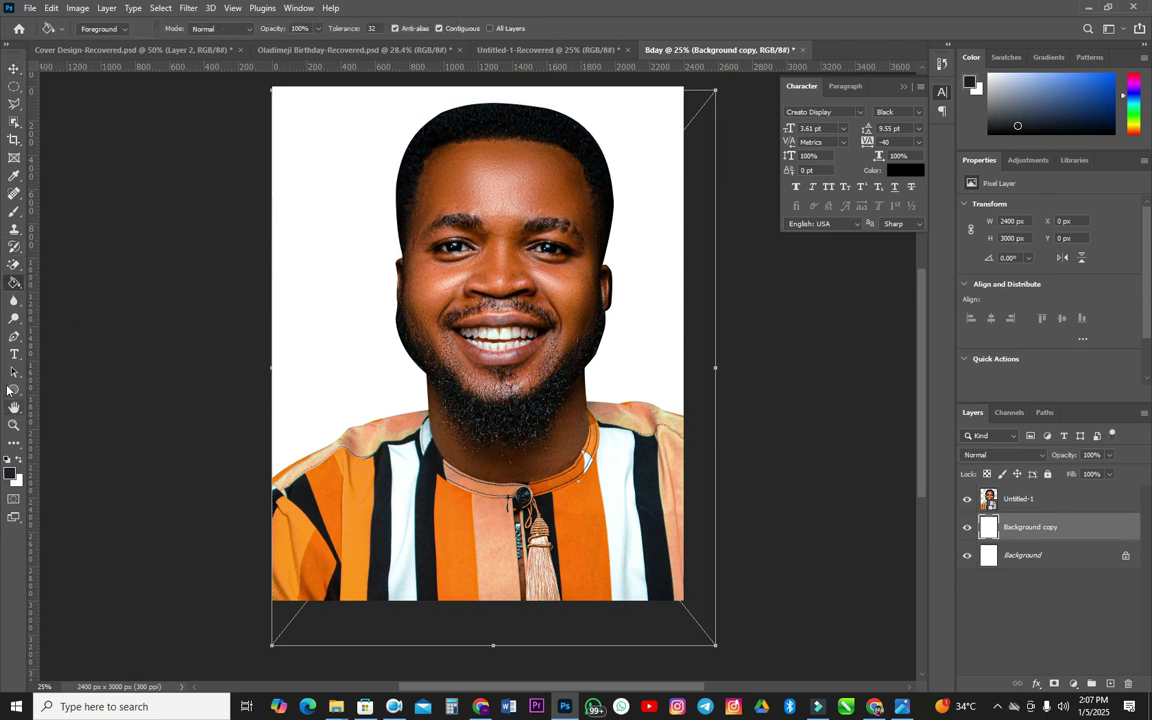
click(11, 474)
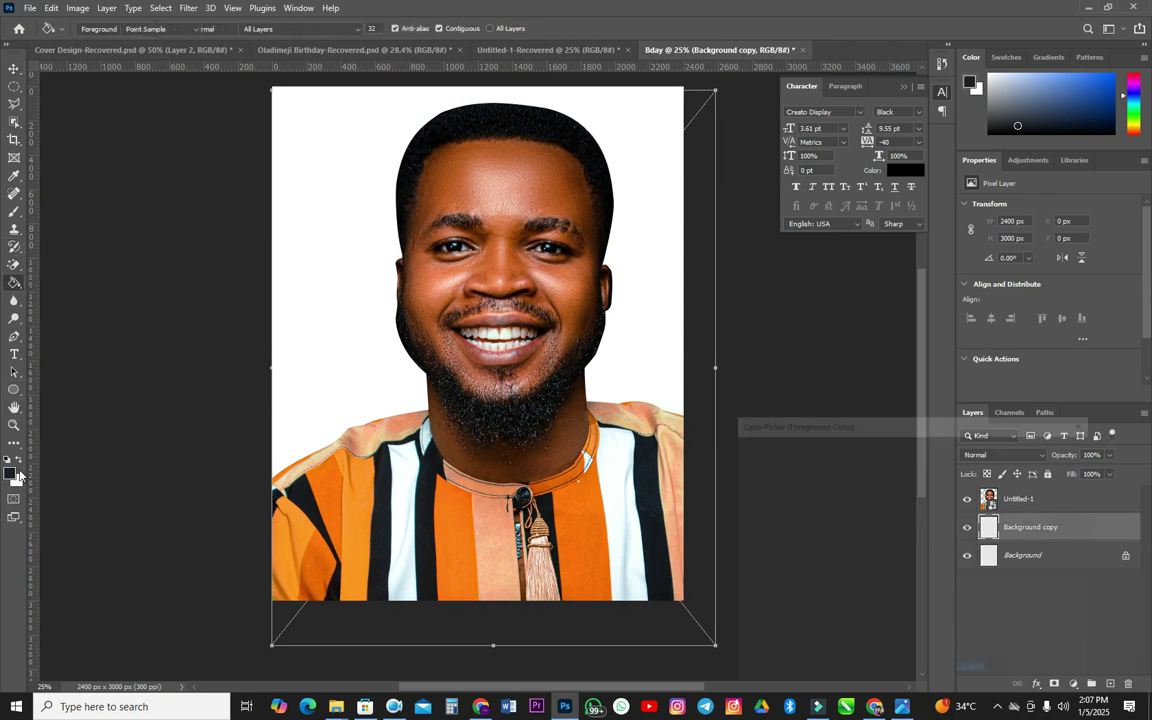
click(450, 484)
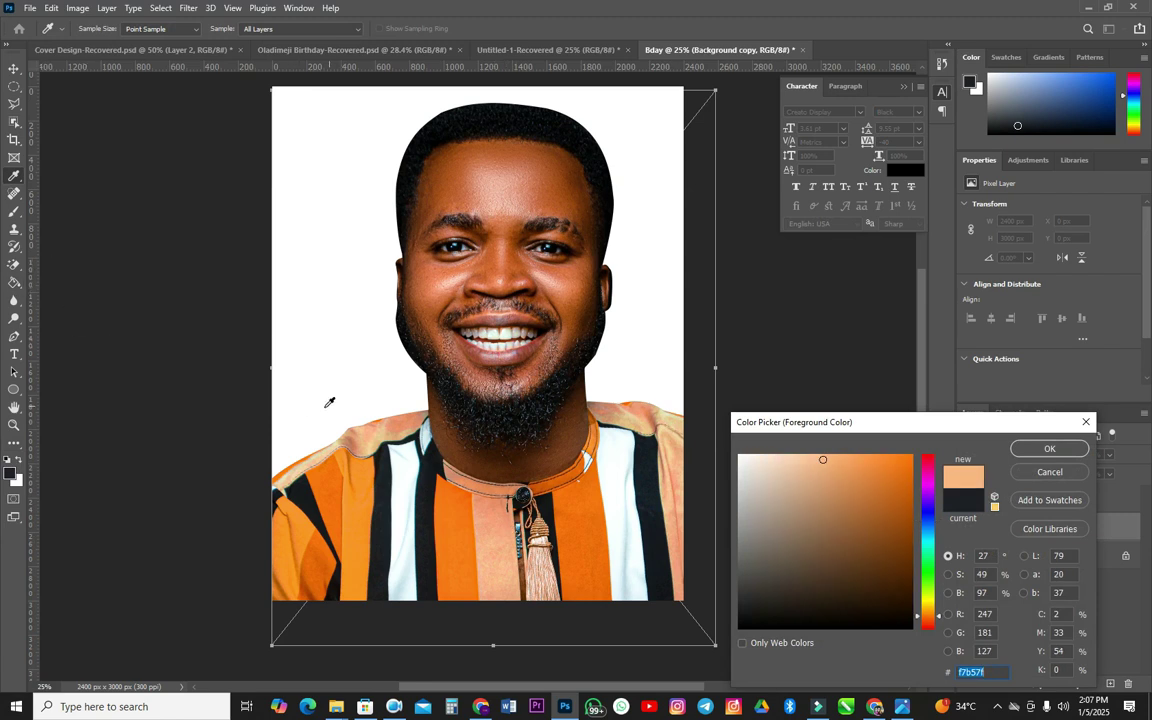
click(1049, 449)
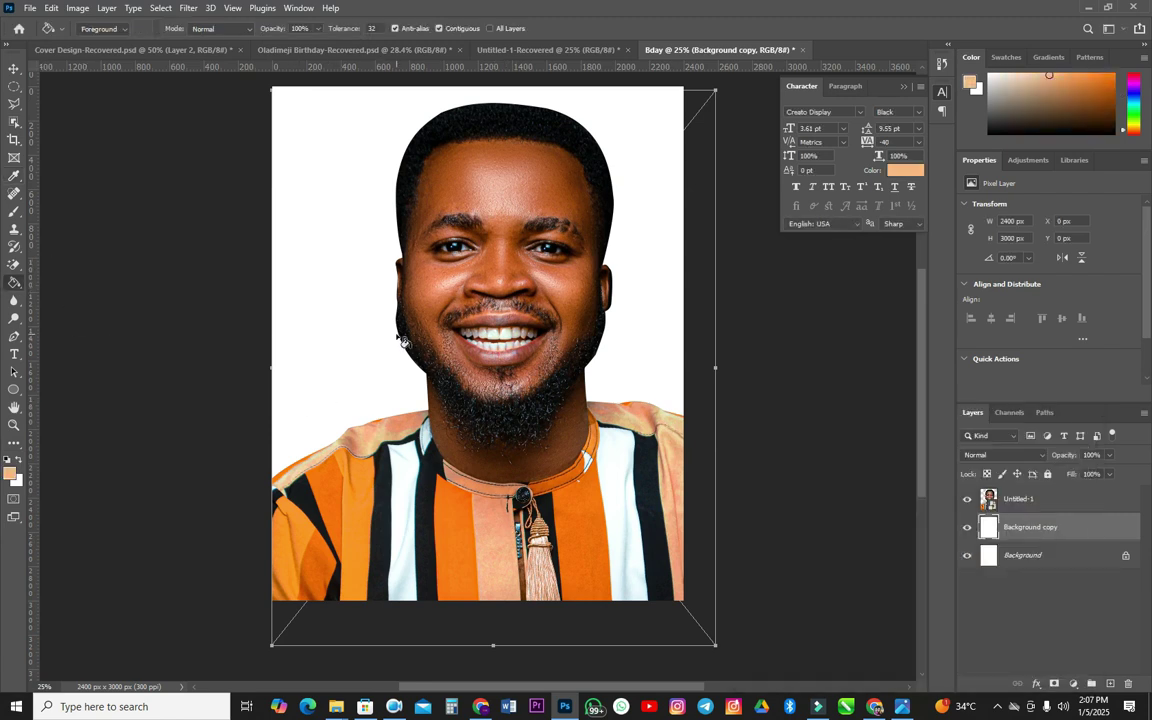
click(321, 378)
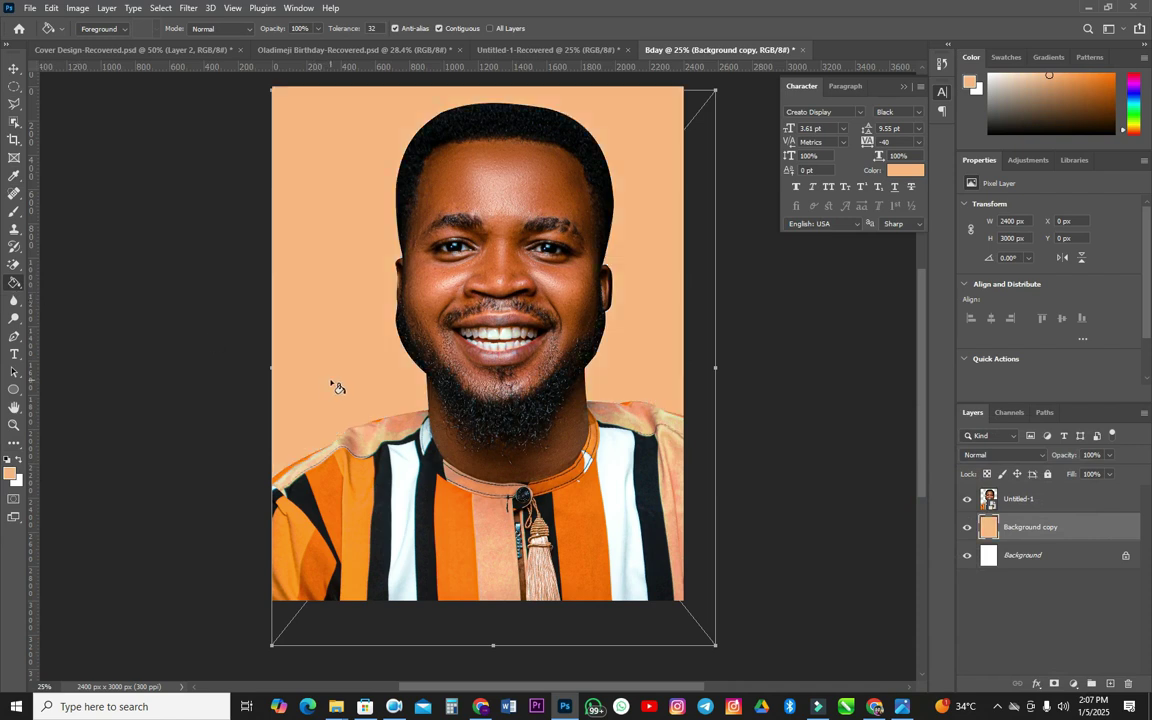
- Set the peach layer's opacity to 30% and hide the portrait layer
click(1103, 455)
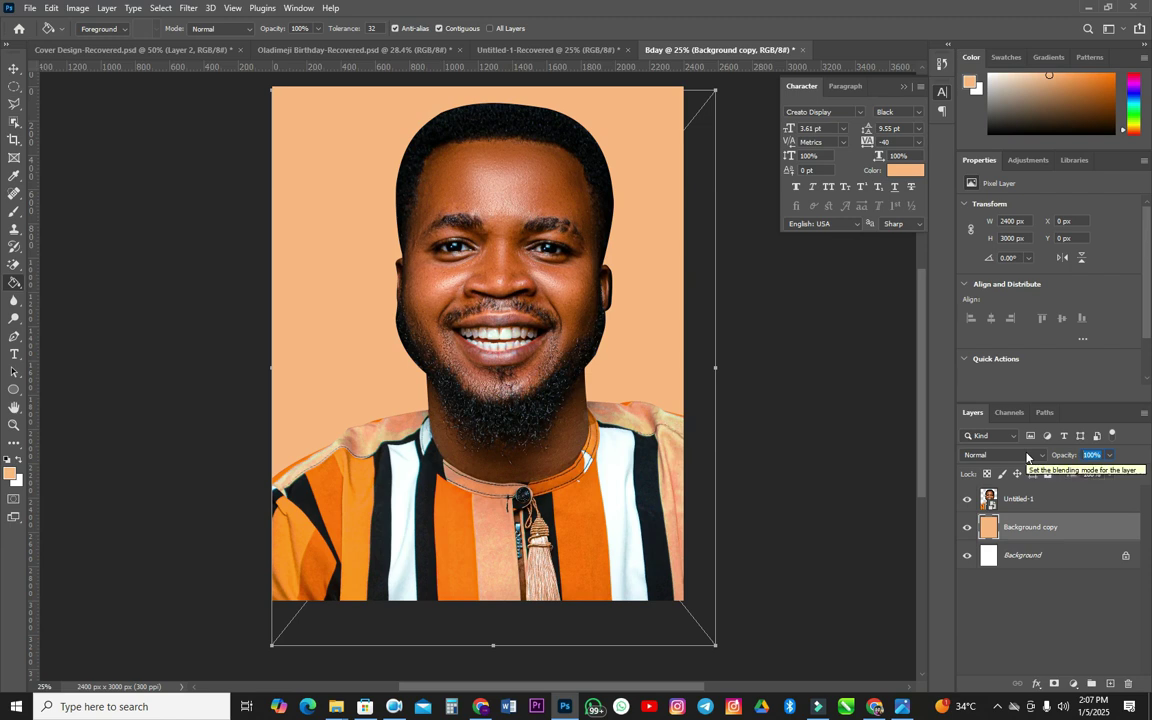
text(25)
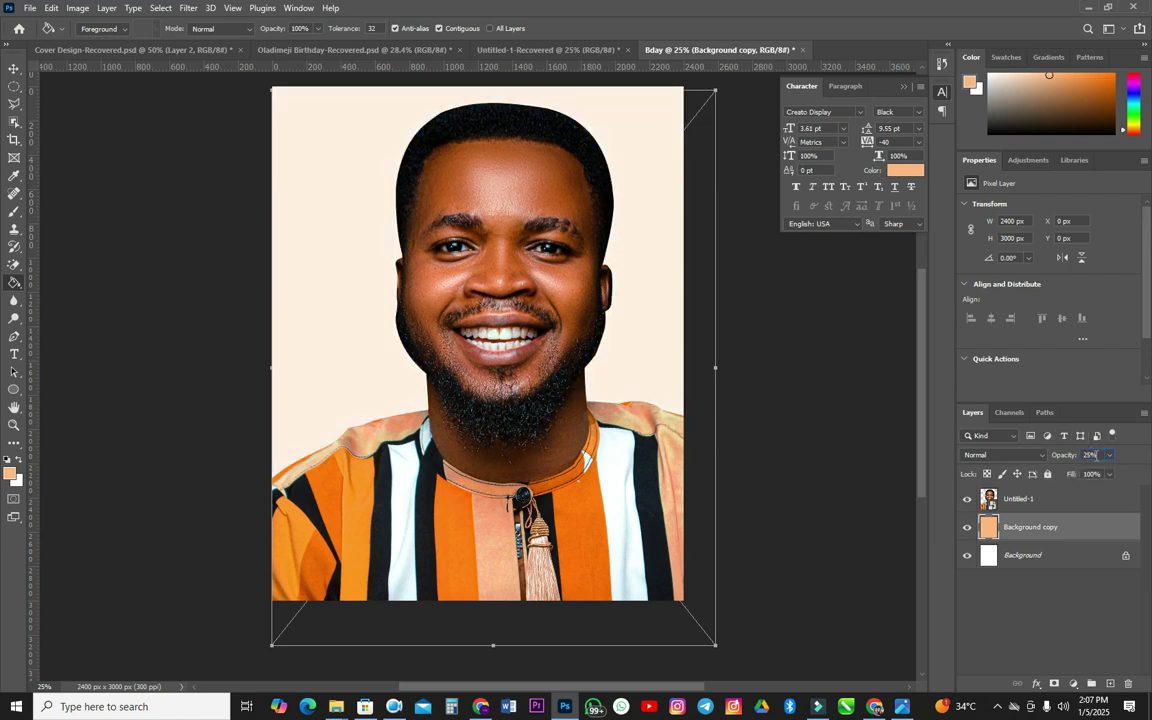
text(30)
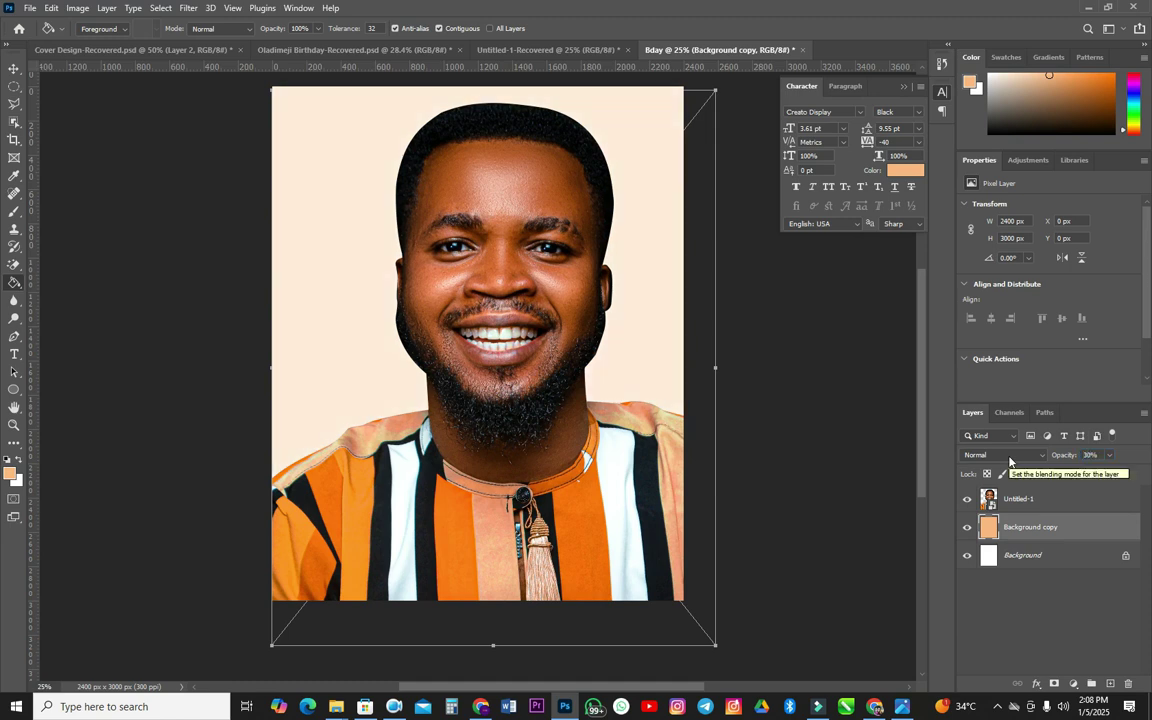
click(13, 69)
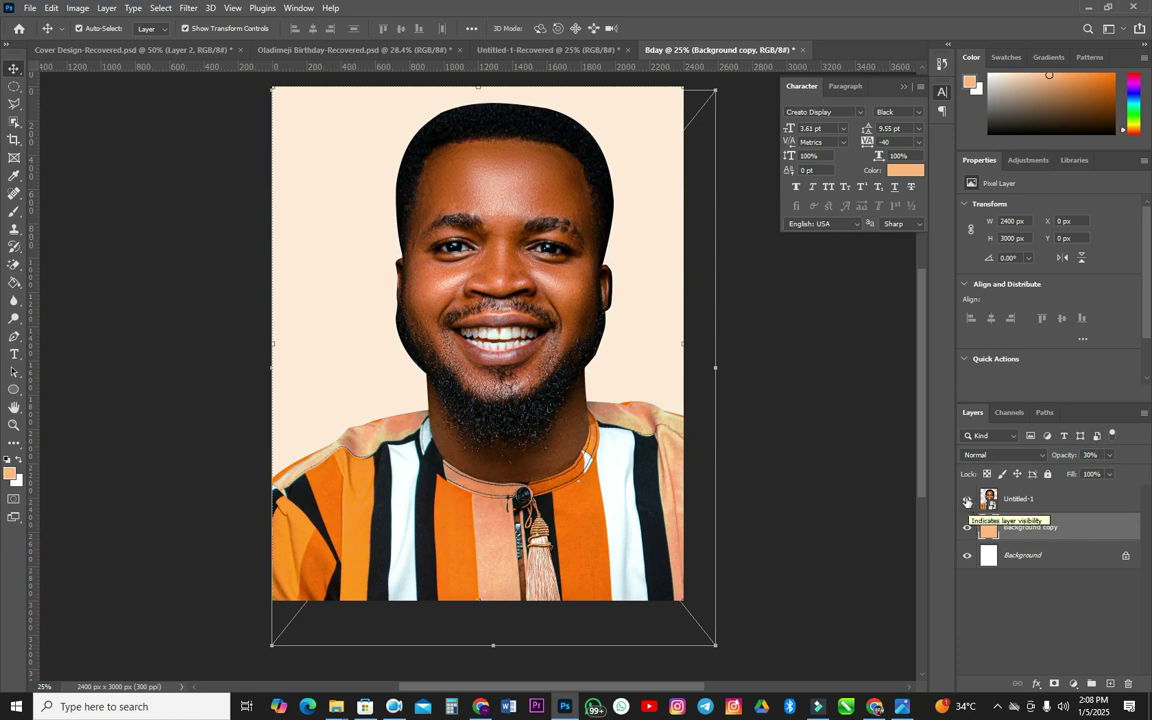
click(967, 499)
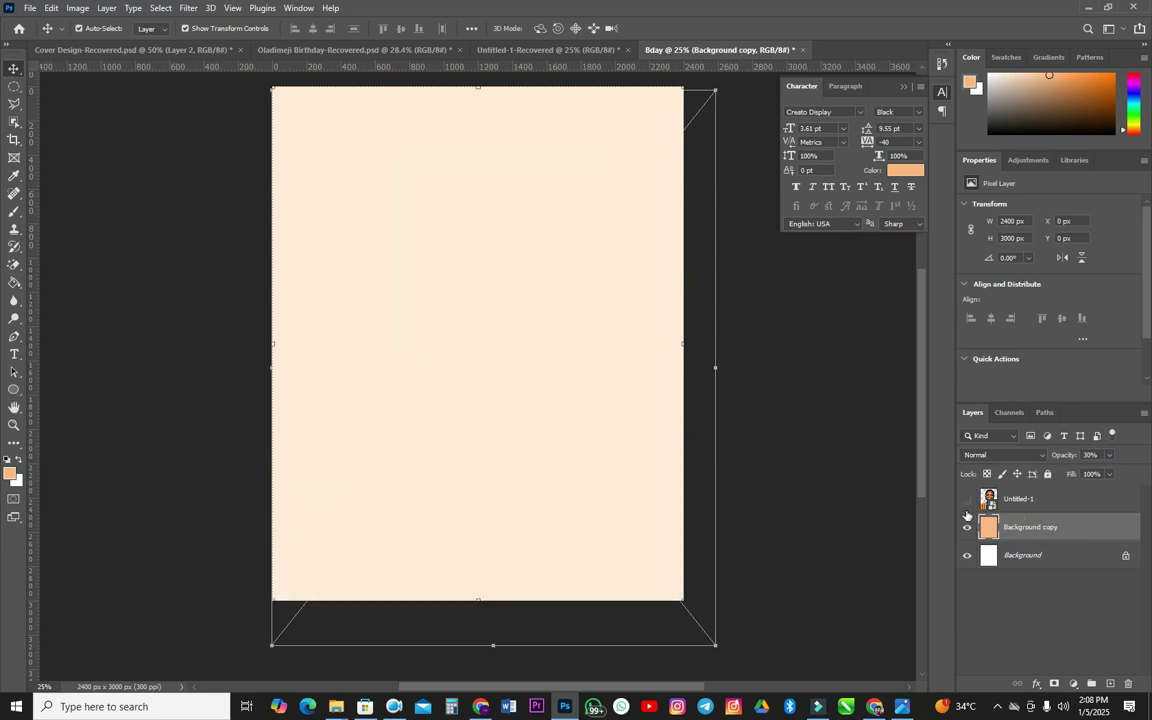
key(t)
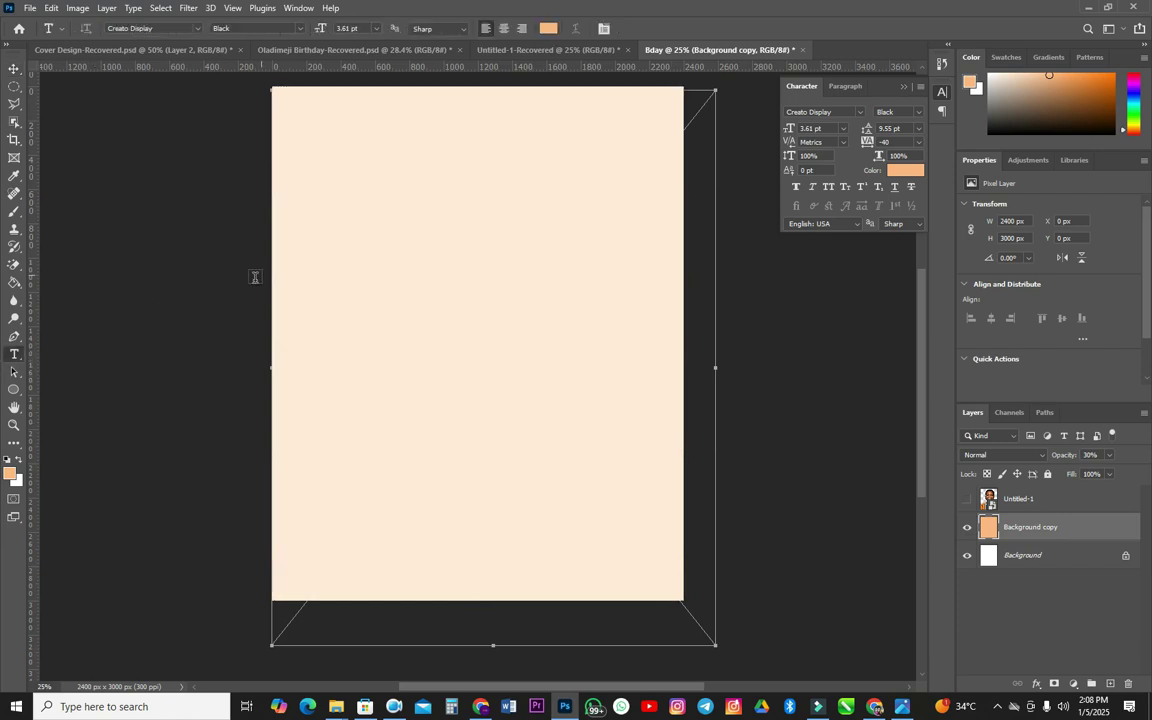
click(343, 235)
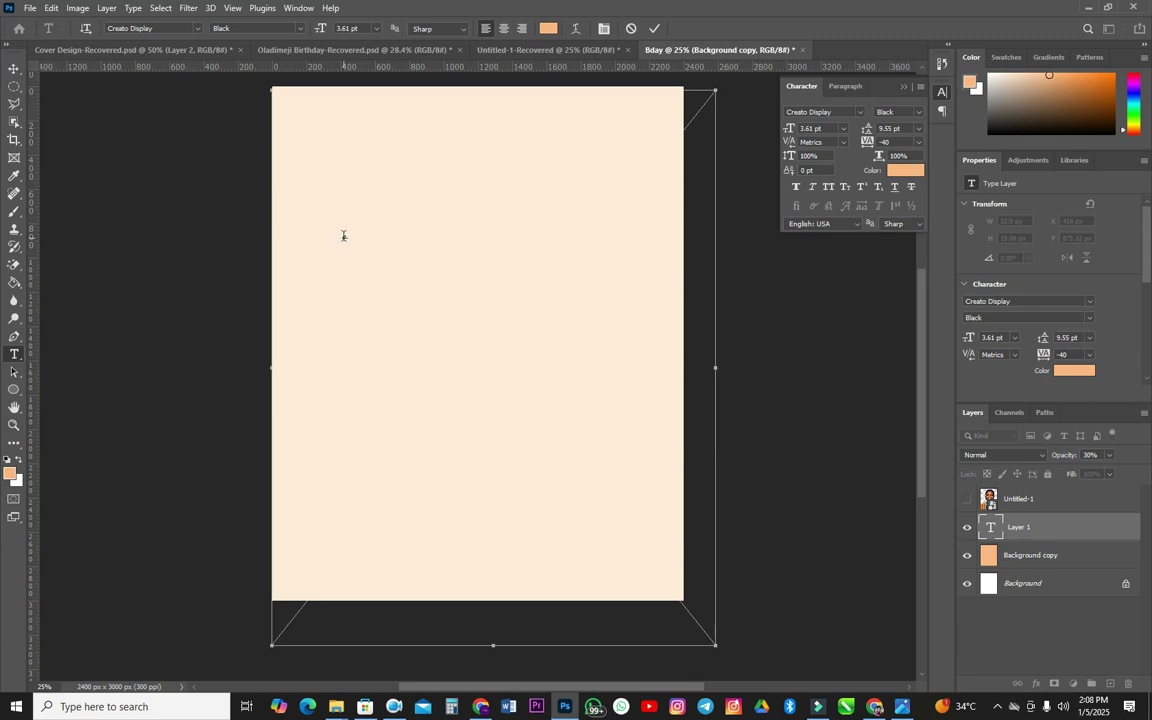
click(343, 235)
drag(787, 130, 830, 114)
drag(624, 136, 566, 249)
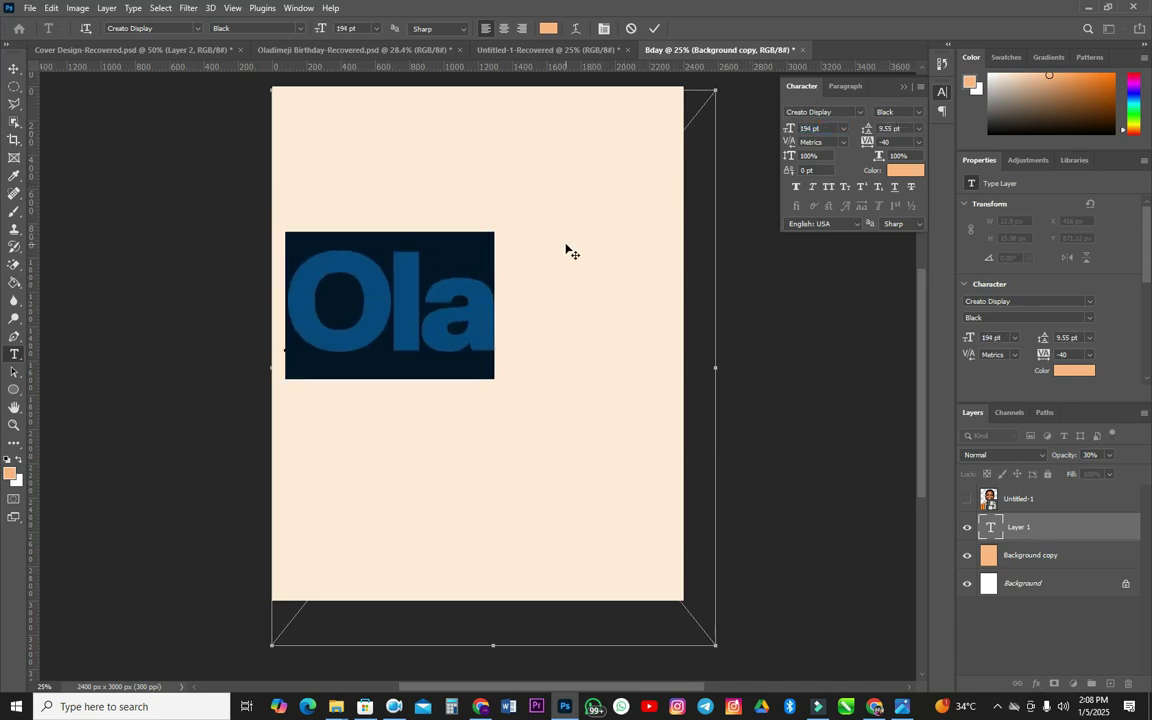
click(469, 300)
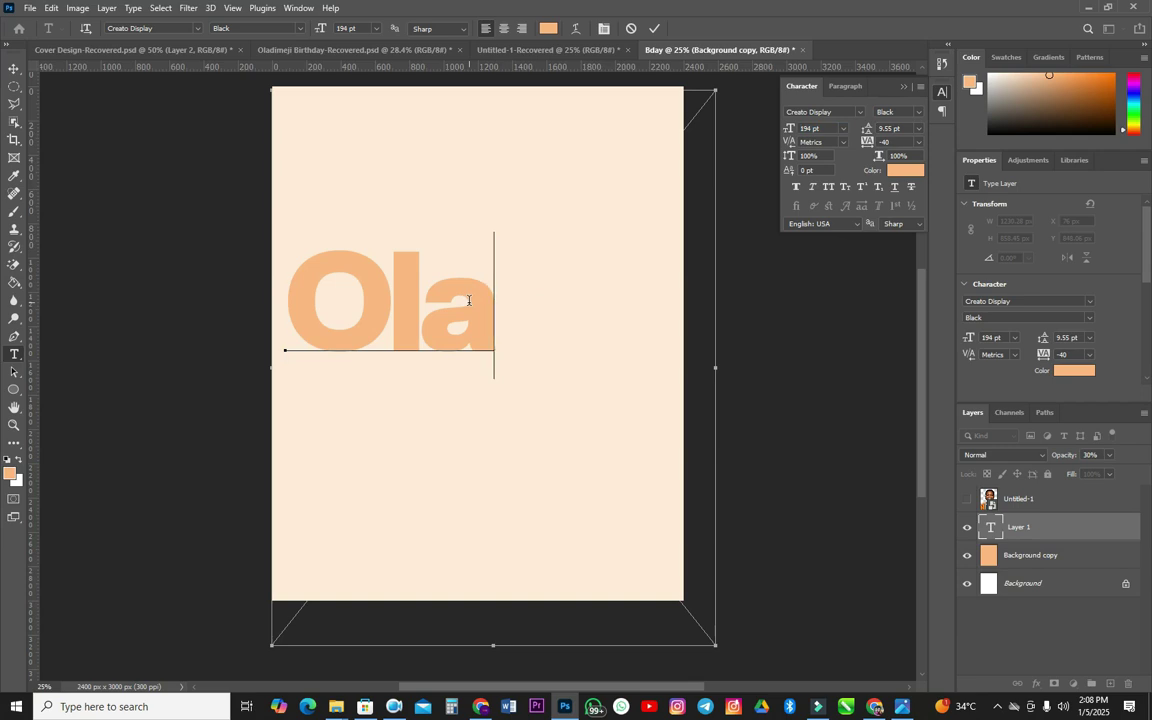
text(di)
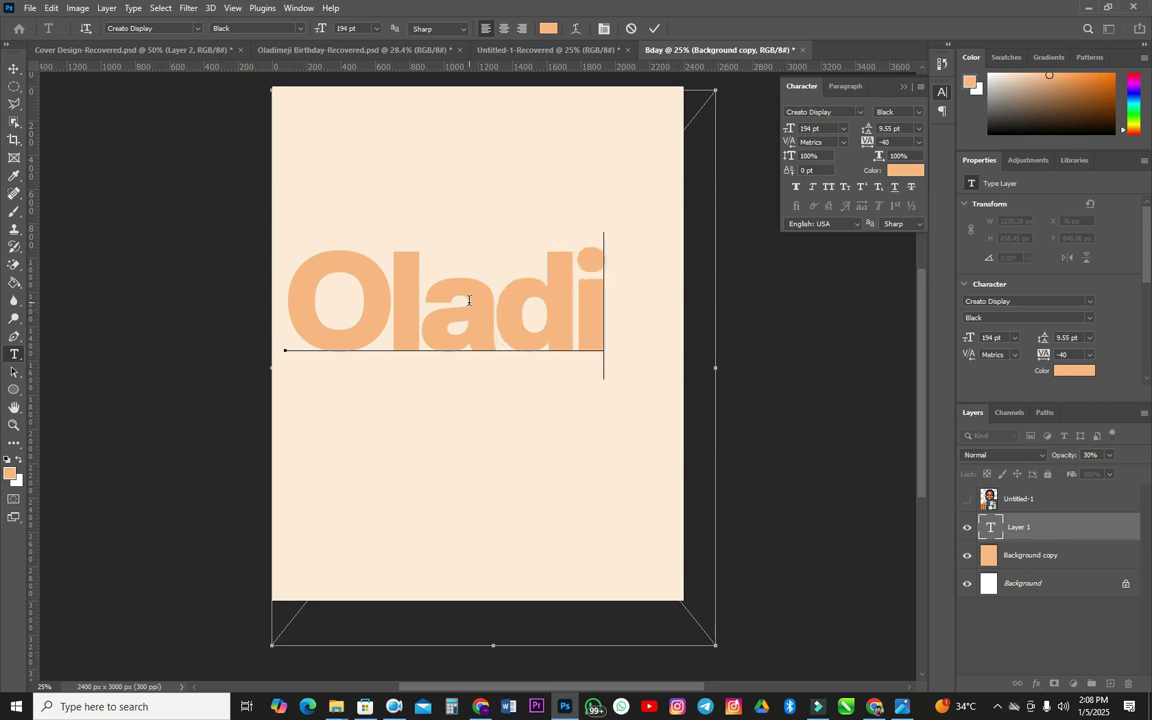
text(meji)
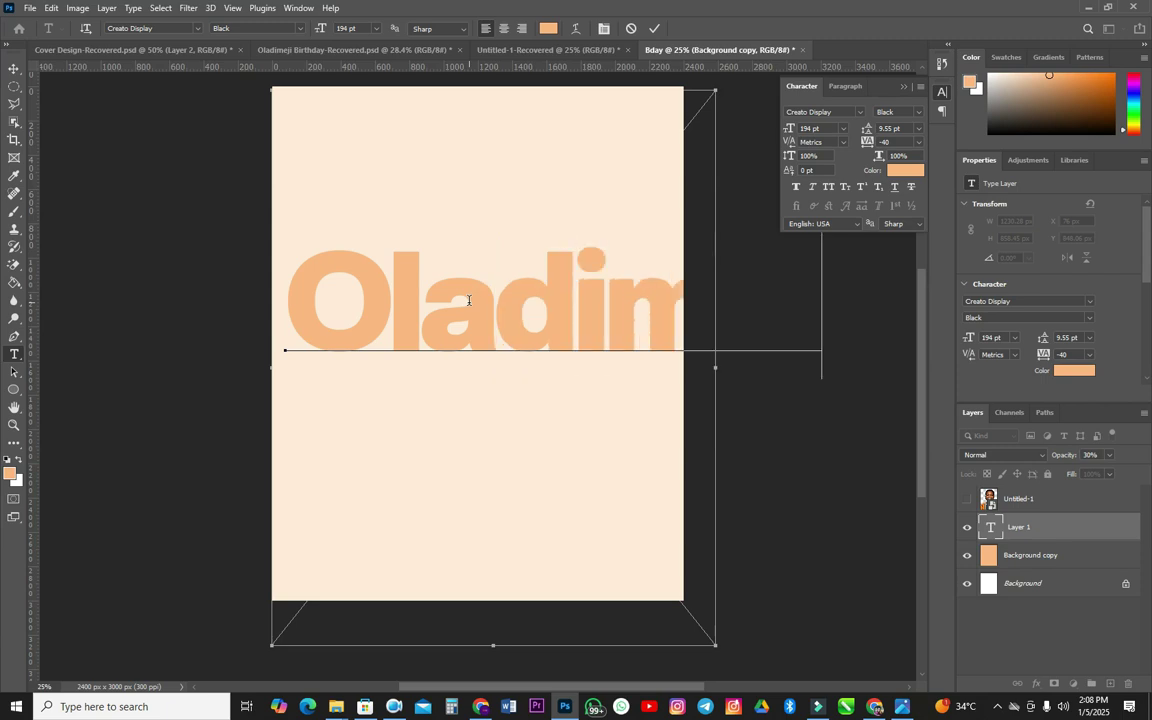
key(ctrl+a)
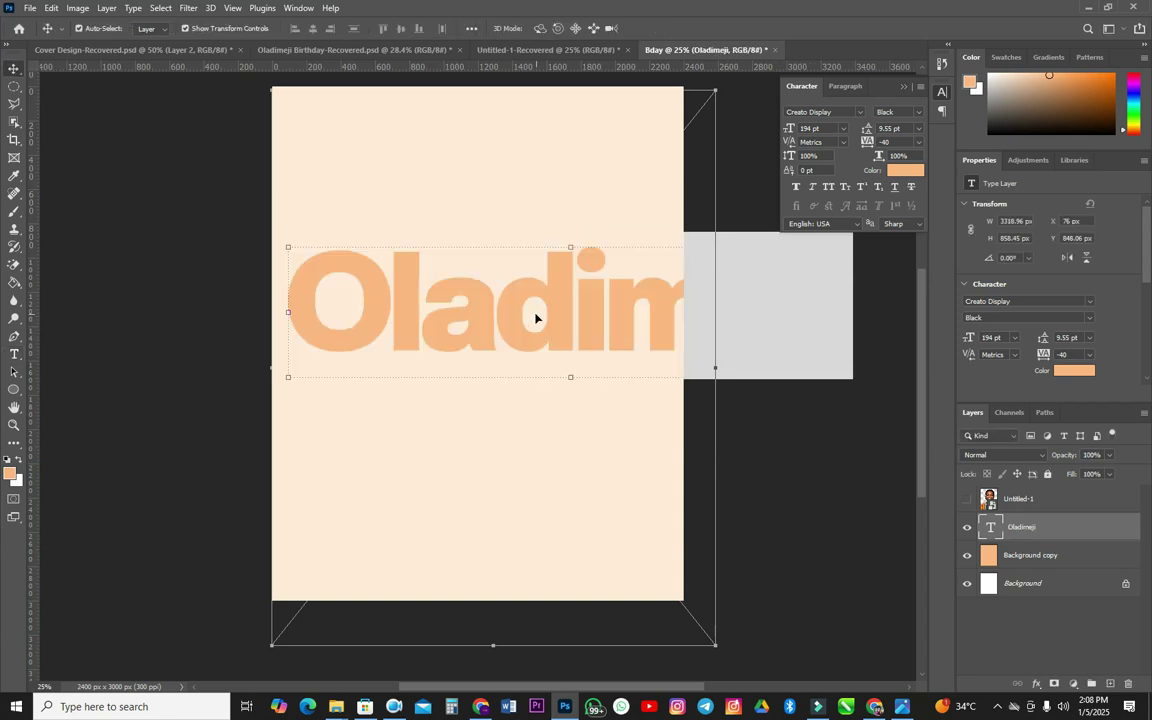
- Move the title to the top, make it white, and place a duplicate line below it
drag(553, 310, 514, 217)
click(904, 170)
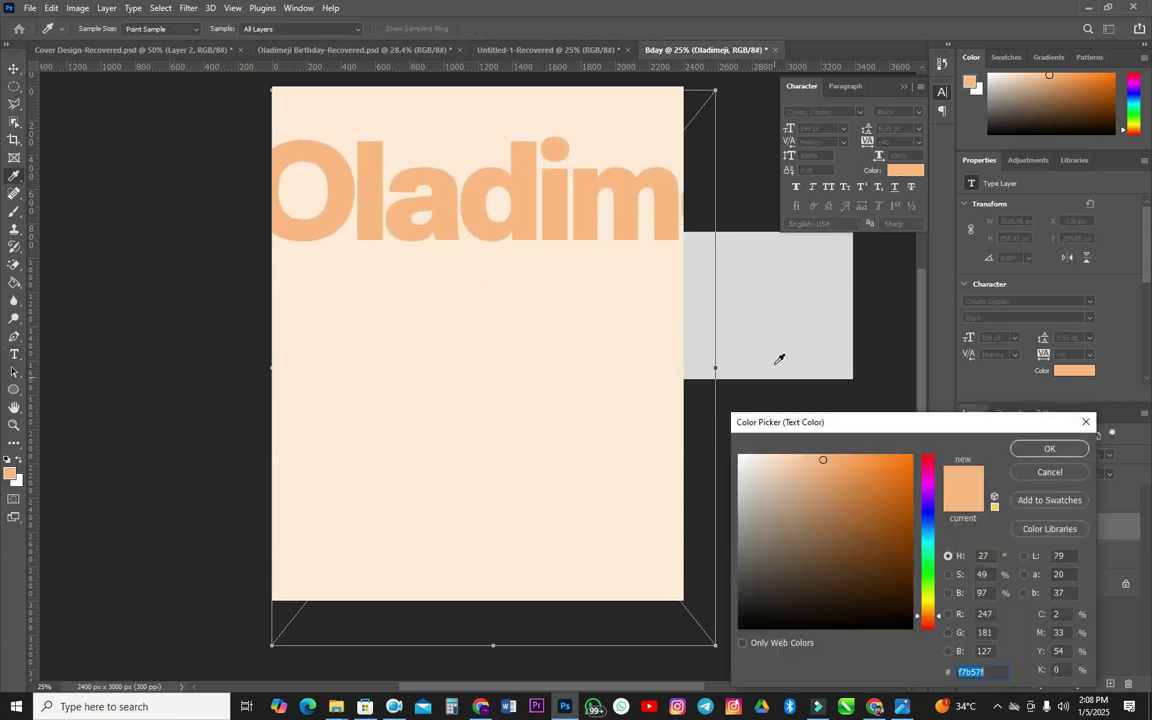
click(1049, 448)
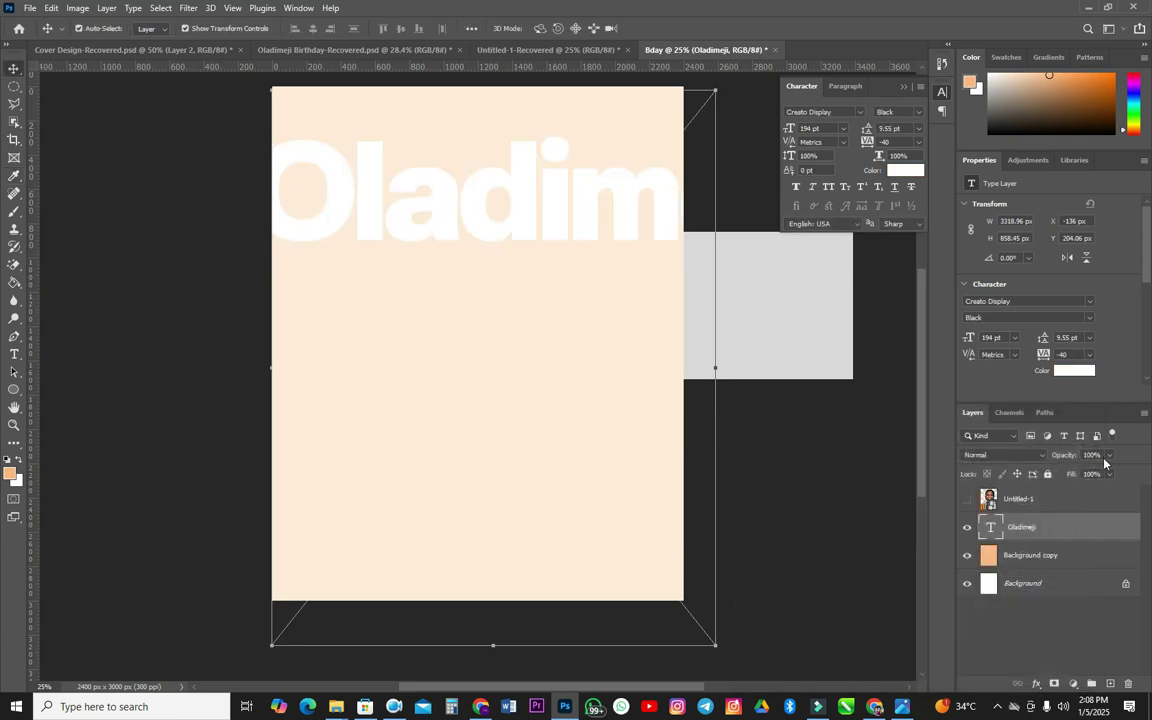
click(1090, 455)
text(1)
text(0)
key(Return)
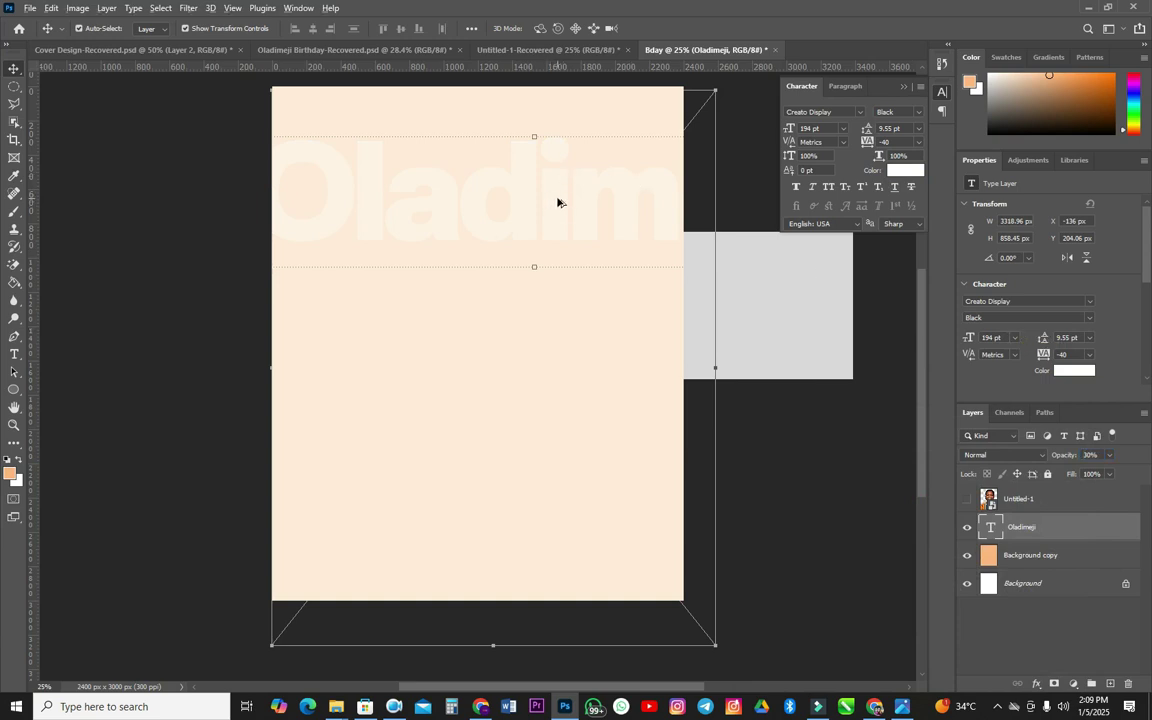
key(0)
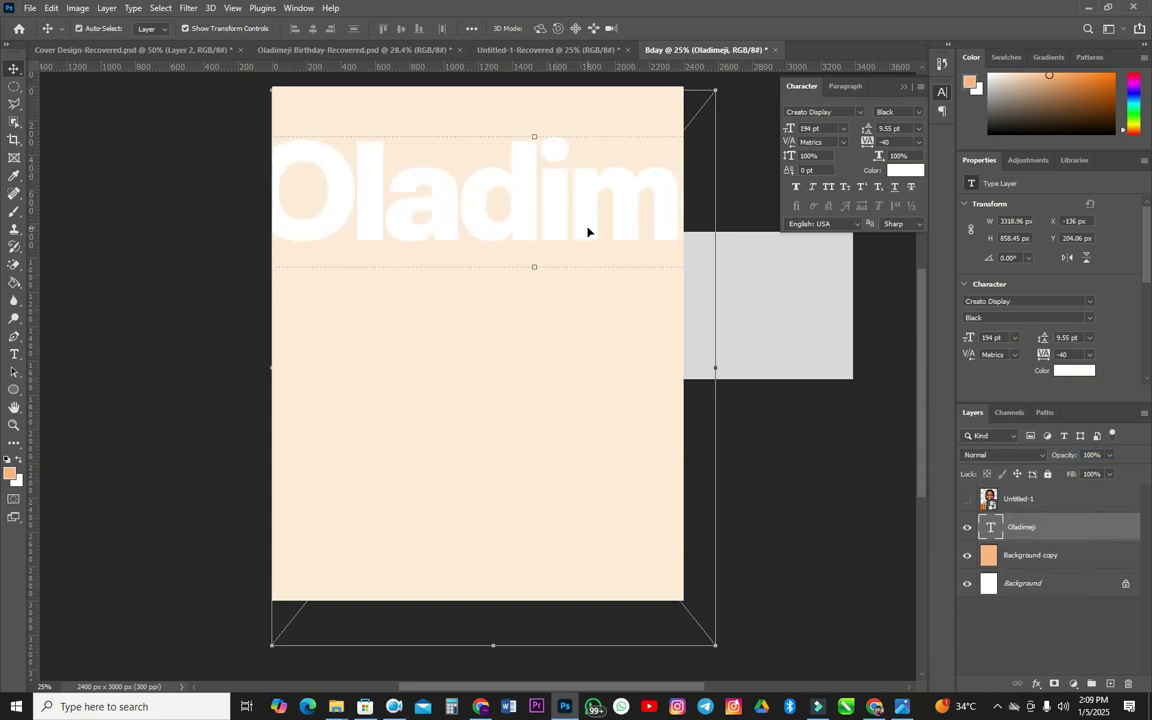
drag(582, 210, 437, 315)
key(Right)
key(Right)
key(Right)
key(Right)
key(Right)
key(Right)
key(Right)
key(Right)
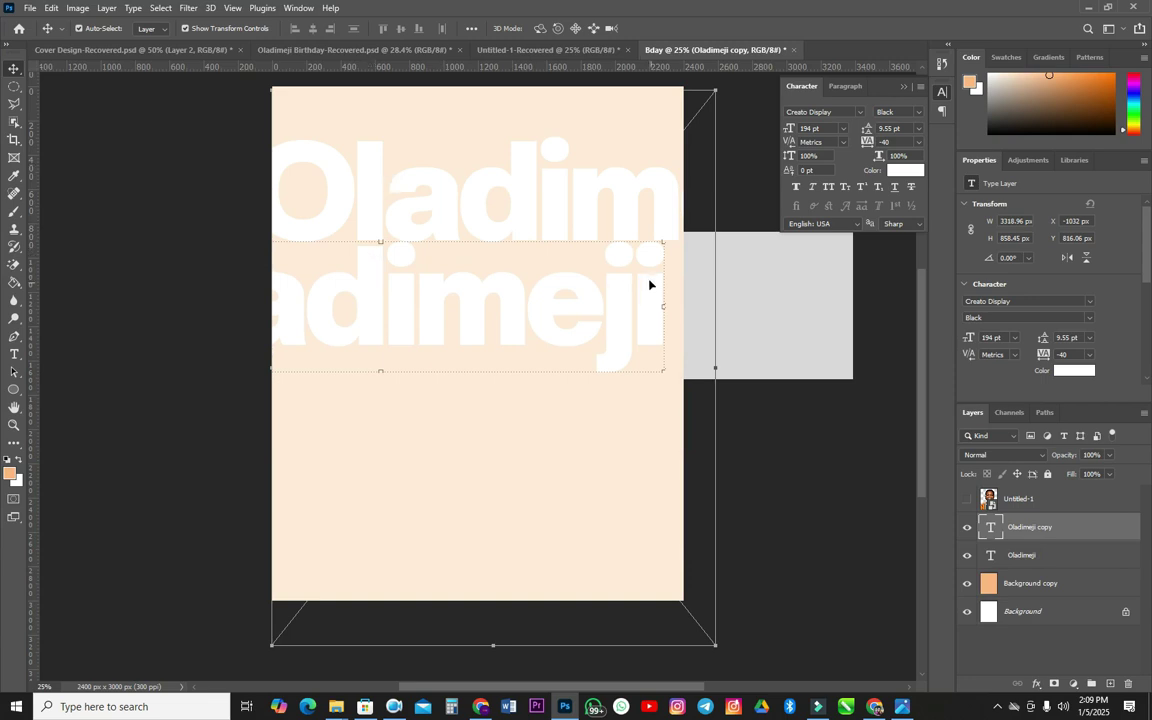
shift+click(1015, 555)
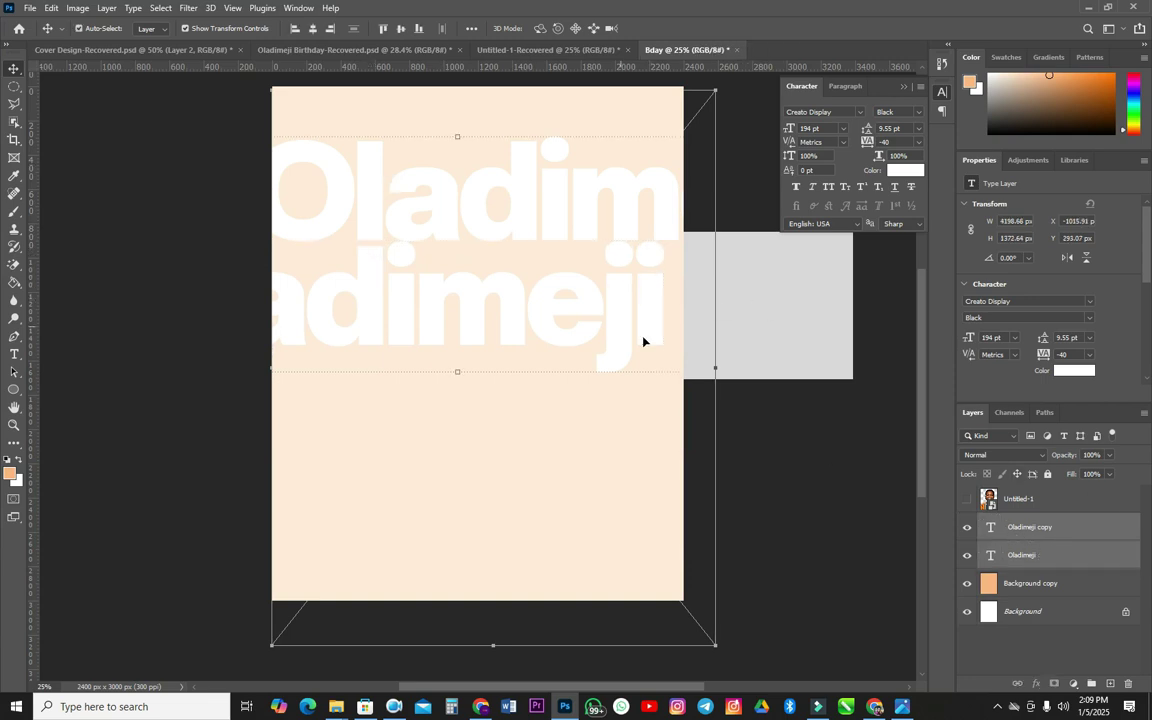
click(1100, 455)
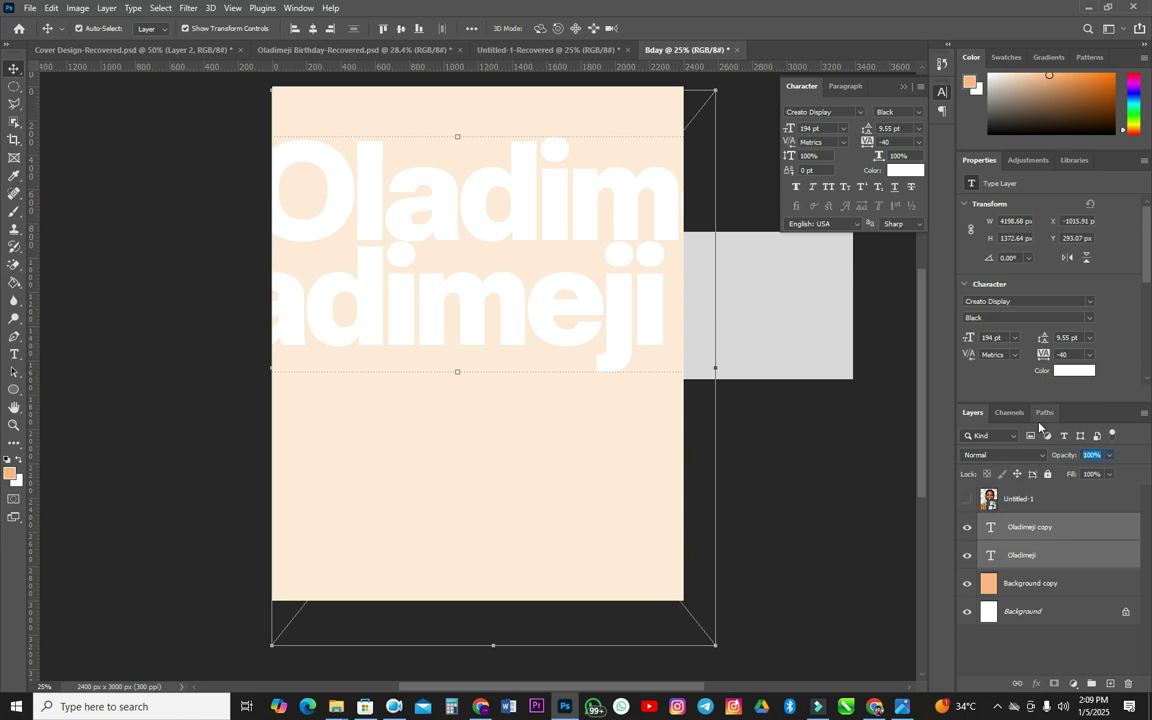
text(5)
key(BackSpace)
text(30)
key(Return)
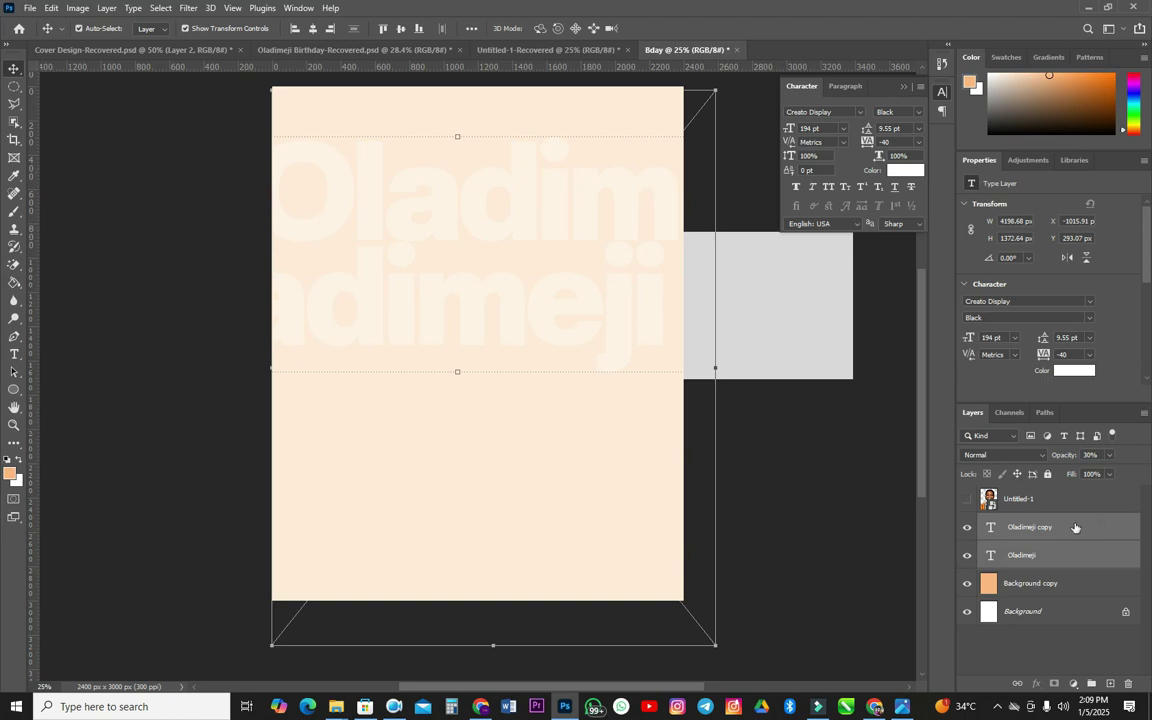
click(1047, 475)
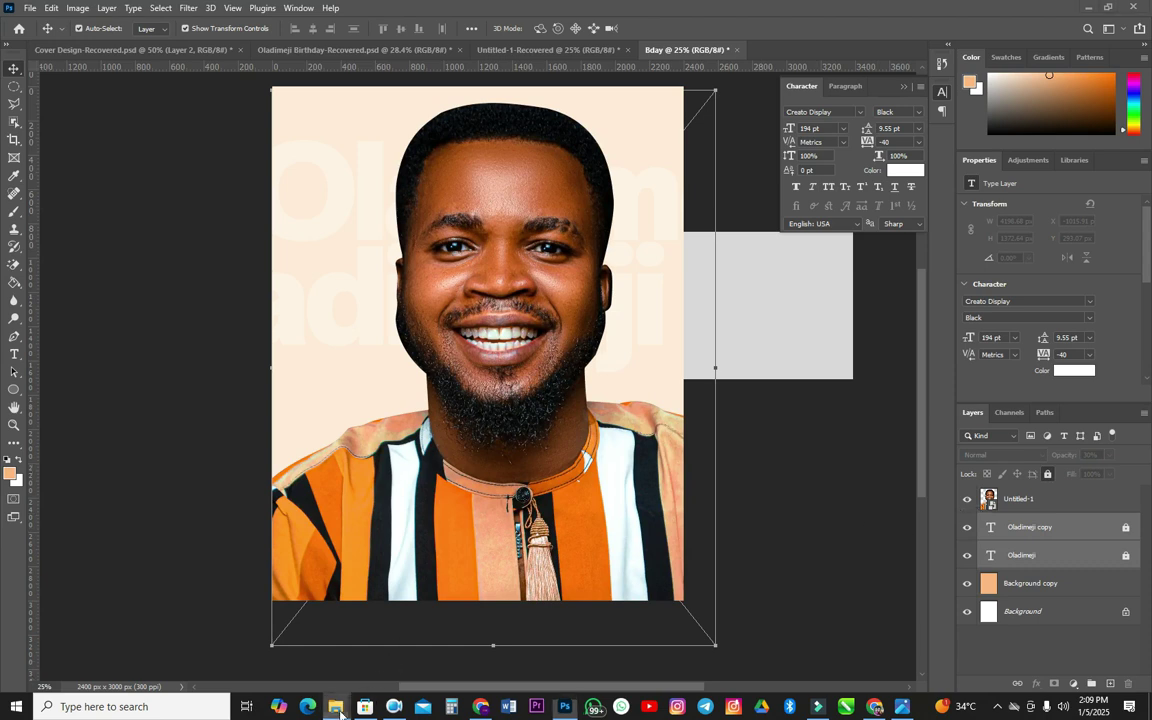
- Drag pngwing.com (90) from the Birthday folder onto the flyer
mouse_move(336, 706)
click(335, 585)
drag(512, 265, 209, 548)
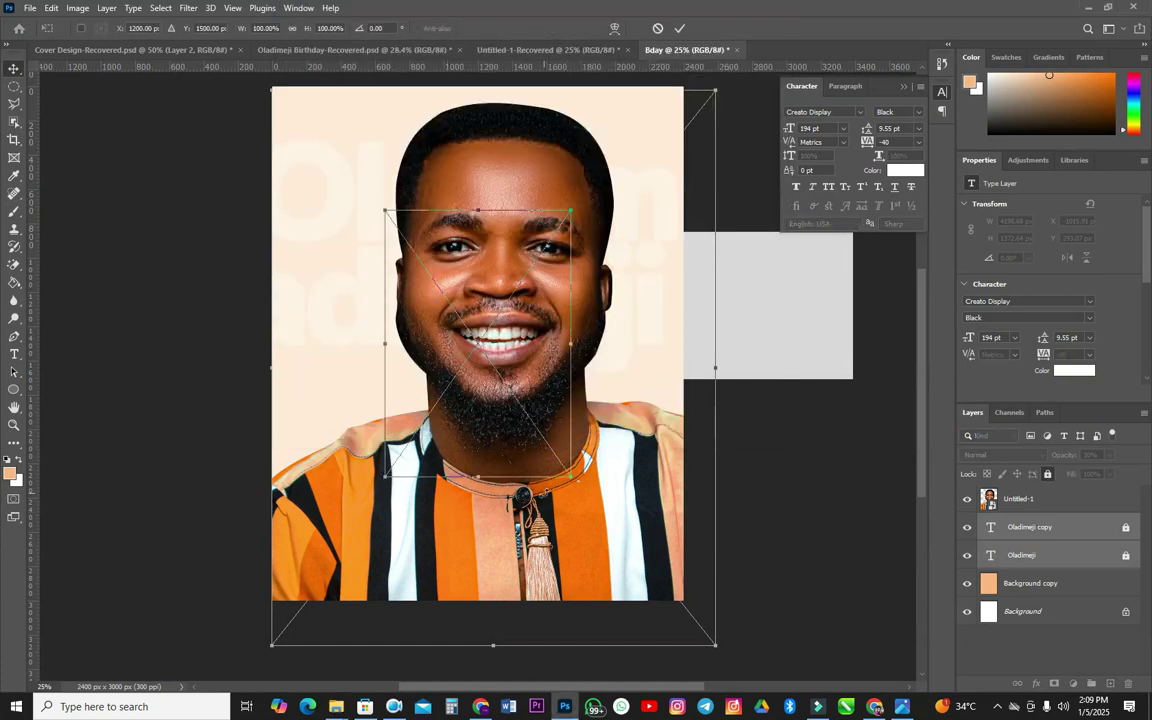
- Rotate the sunflower to -110.32°, scale it to about 168%, and position it behind the shoulders
drag(596, 498, 590, 214)
drag(628, 399, 787, 456)
drag(675, 287, 658, 410)
drag(805, 571, 809, 544)
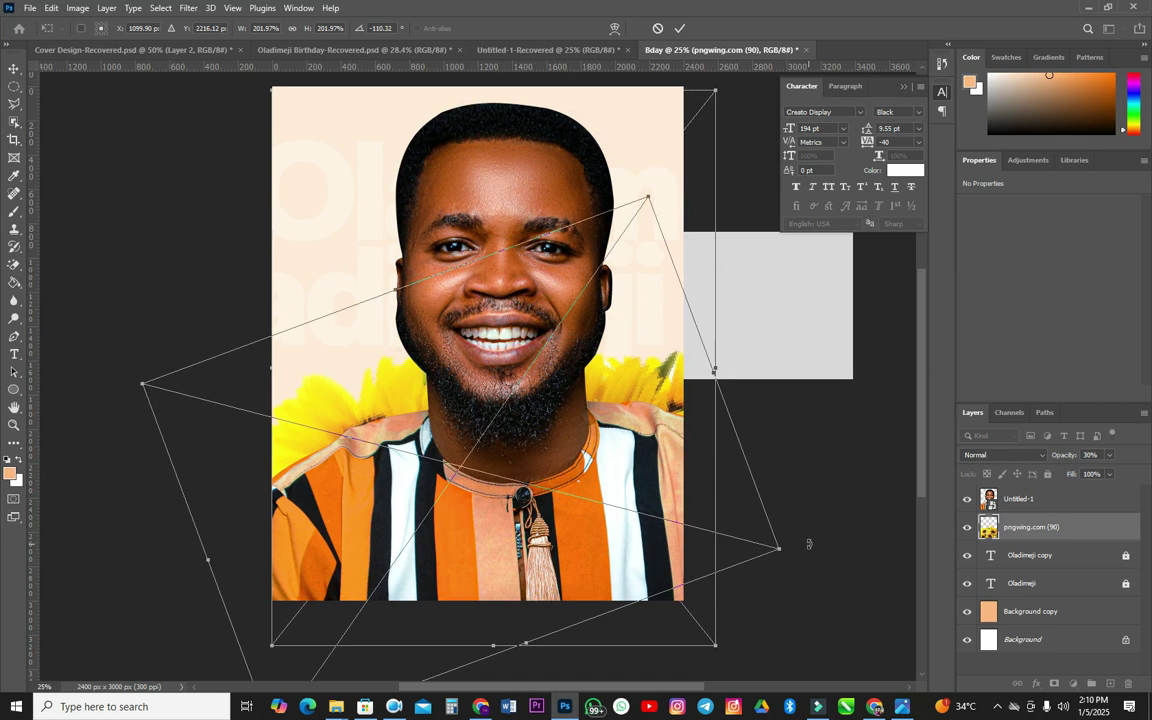
drag(648, 401, 636, 408)
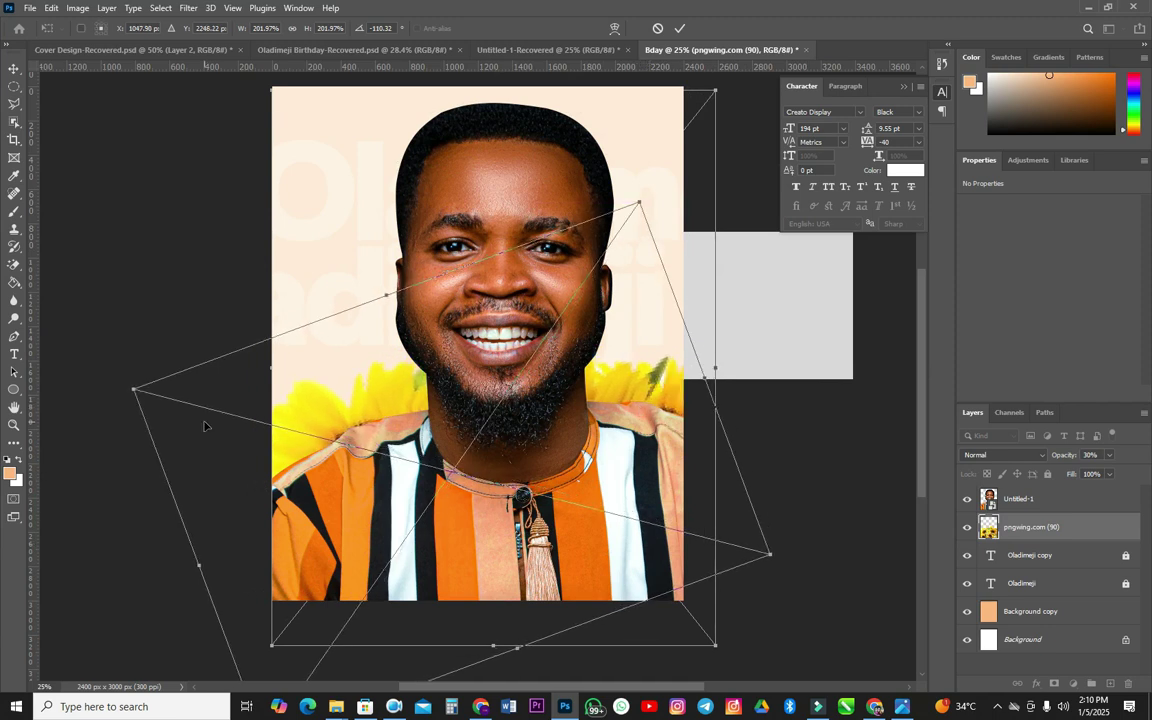
drag(131, 389, 188, 403)
drag(314, 429, 316, 422)
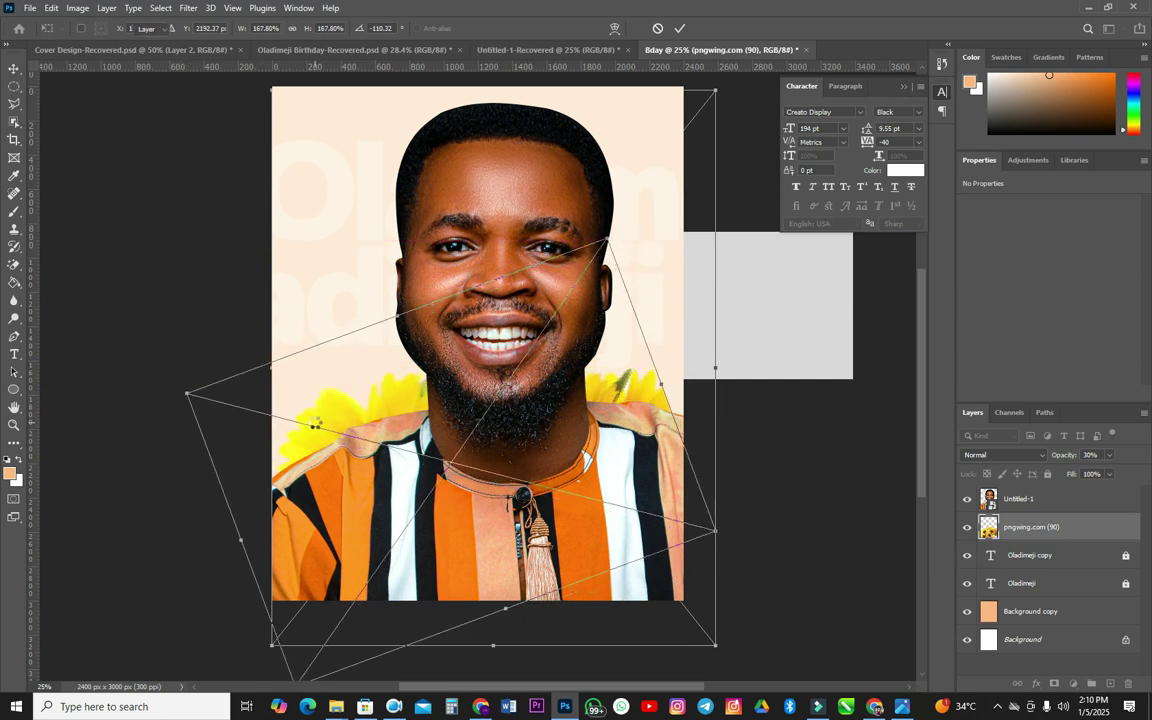
key(Return)
key(0)
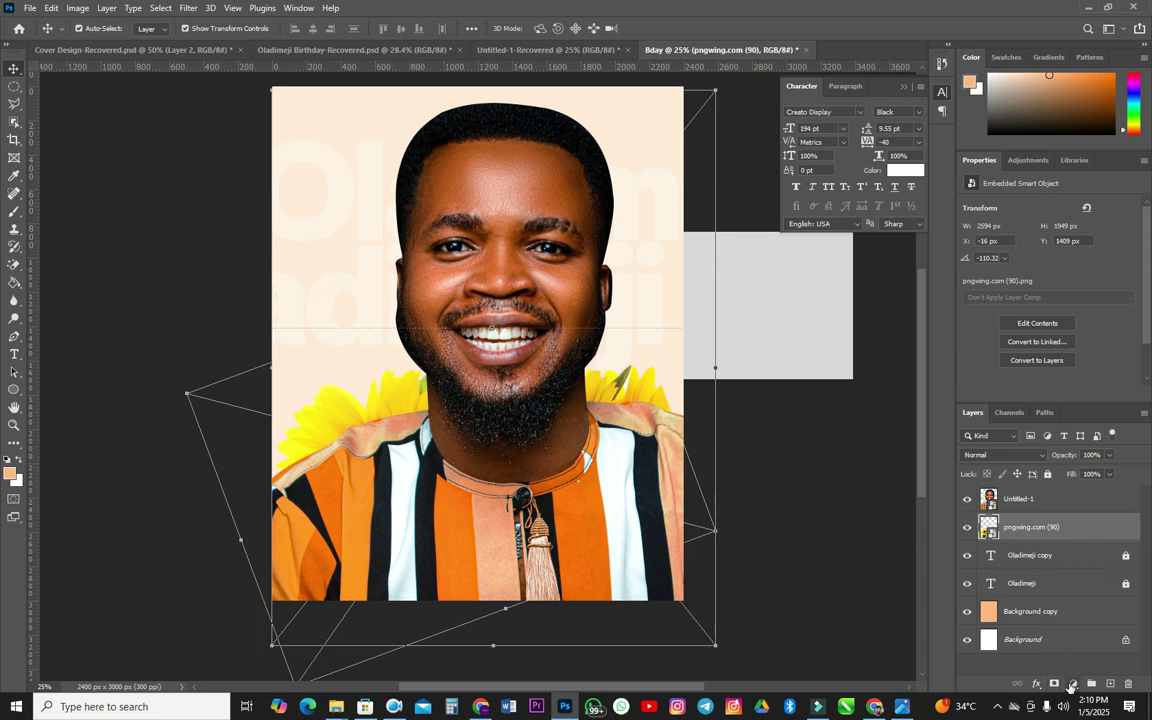
click(1073, 683)
- Add a Hue/Saturation adjustment clipped to the sunflower with Hue set to -21
click(1078, 551)
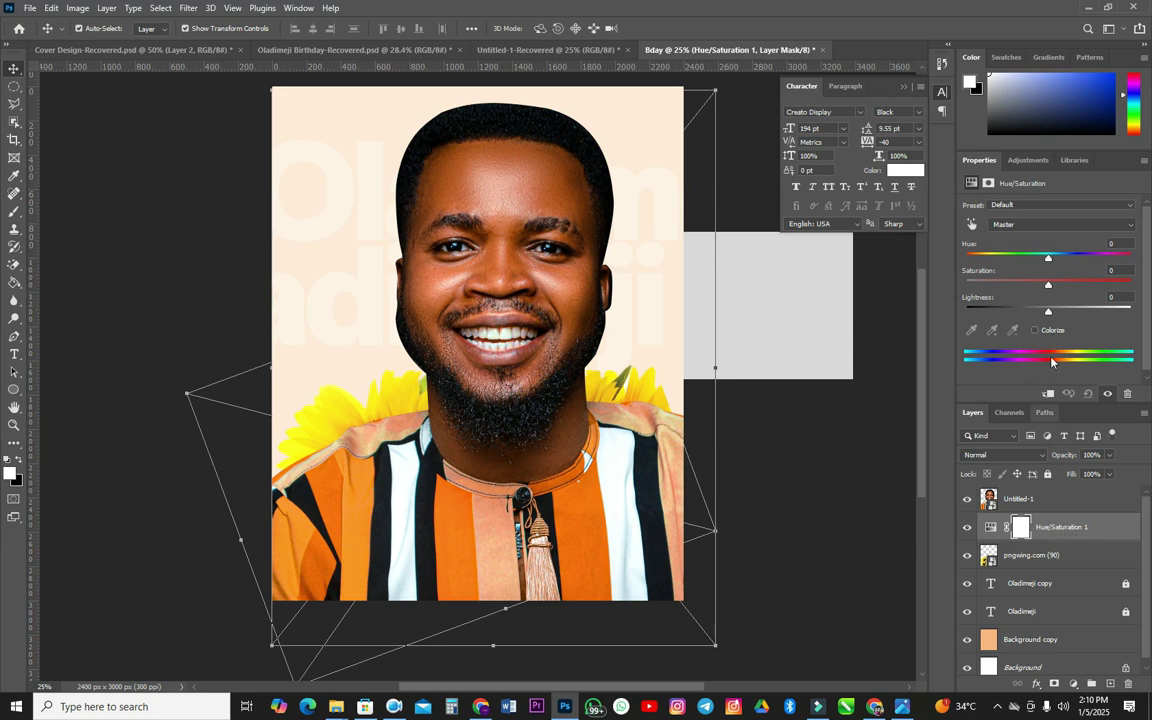
click(1049, 394)
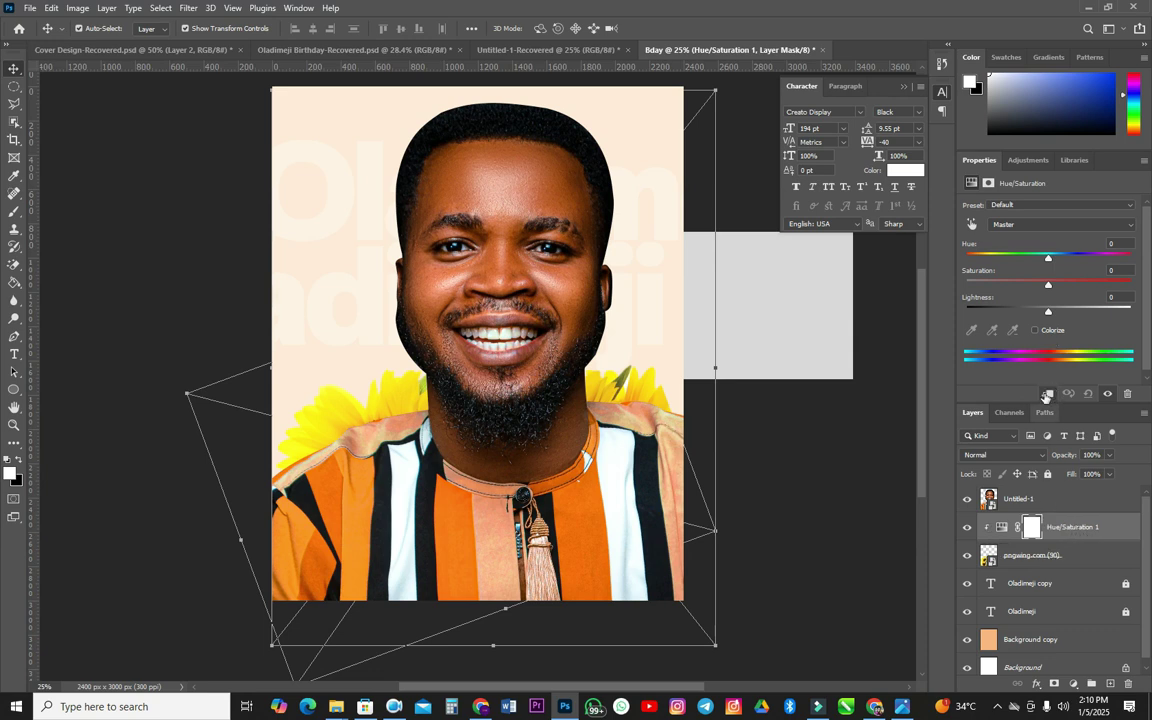
right_click(1048, 524)
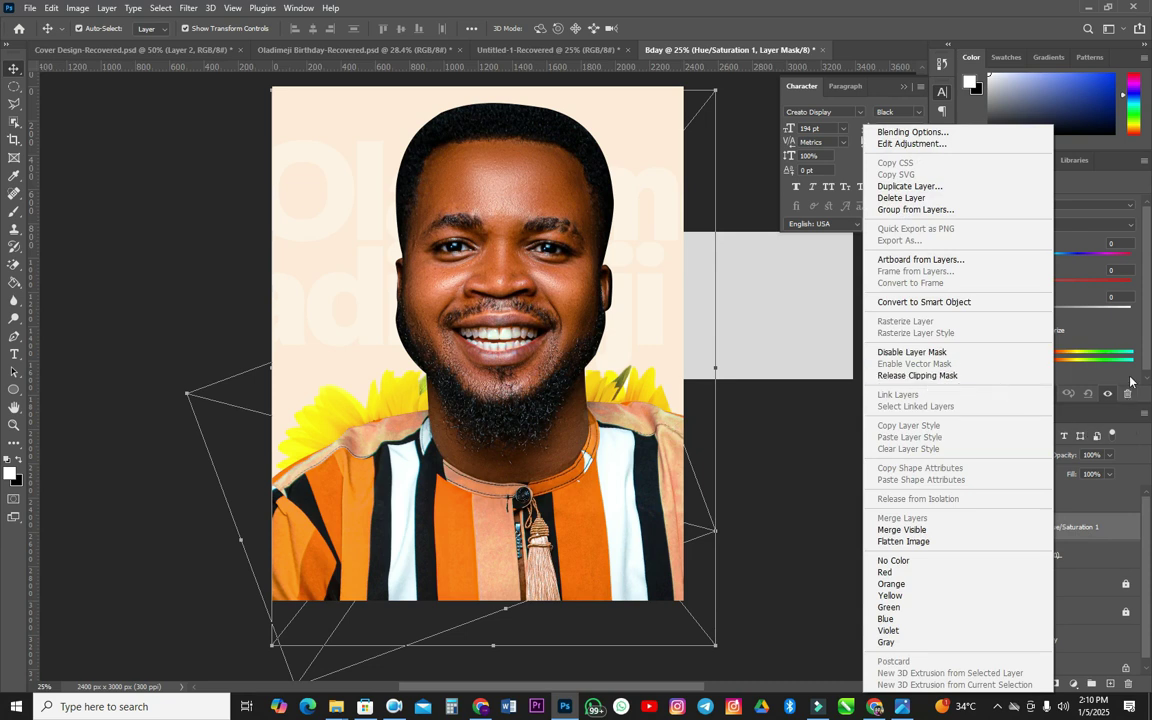
key(Escape)
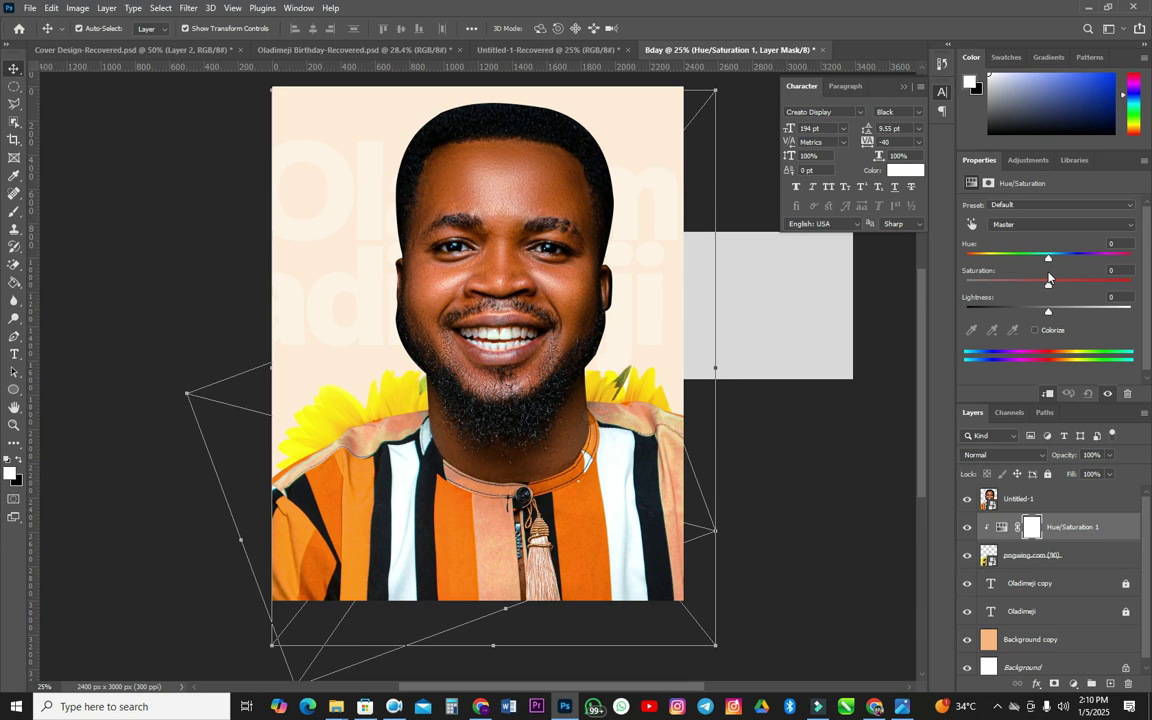
drag(1042, 262, 1033, 262)
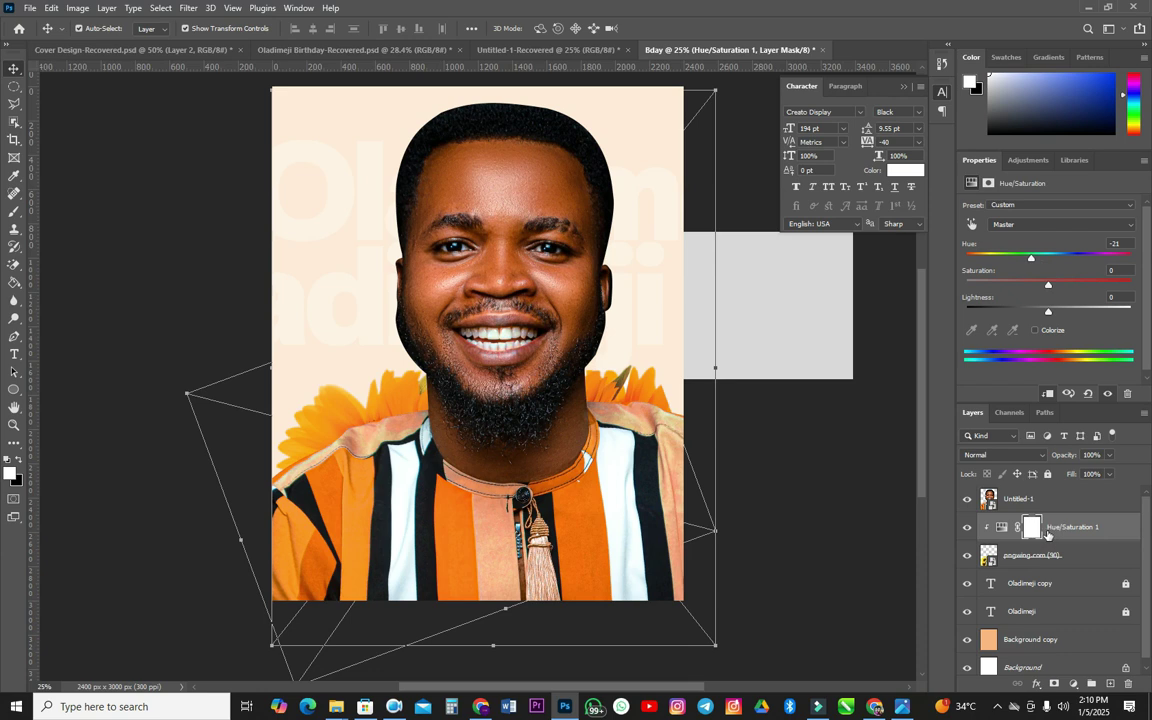
click(1035, 555)
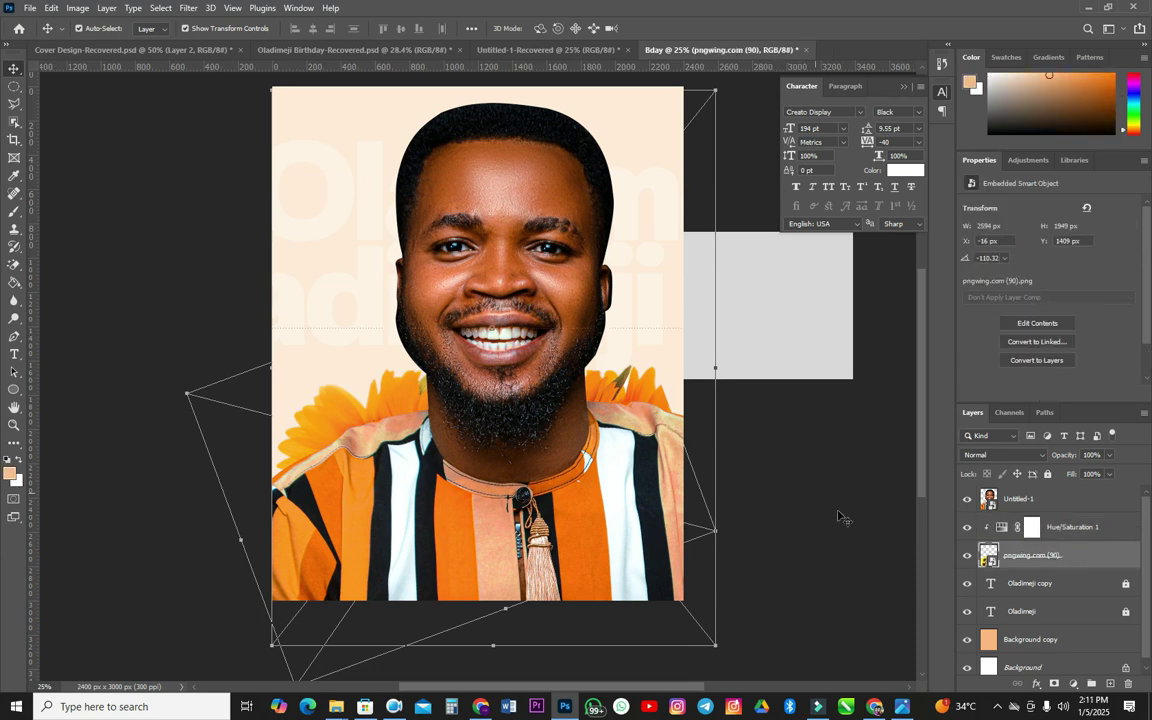
- Apply a 30.4 px Gaussian Blur to the sunflower layer
click(188, 8)
mouse_move(210, 8)
click(198, 86)
click(188, 8)
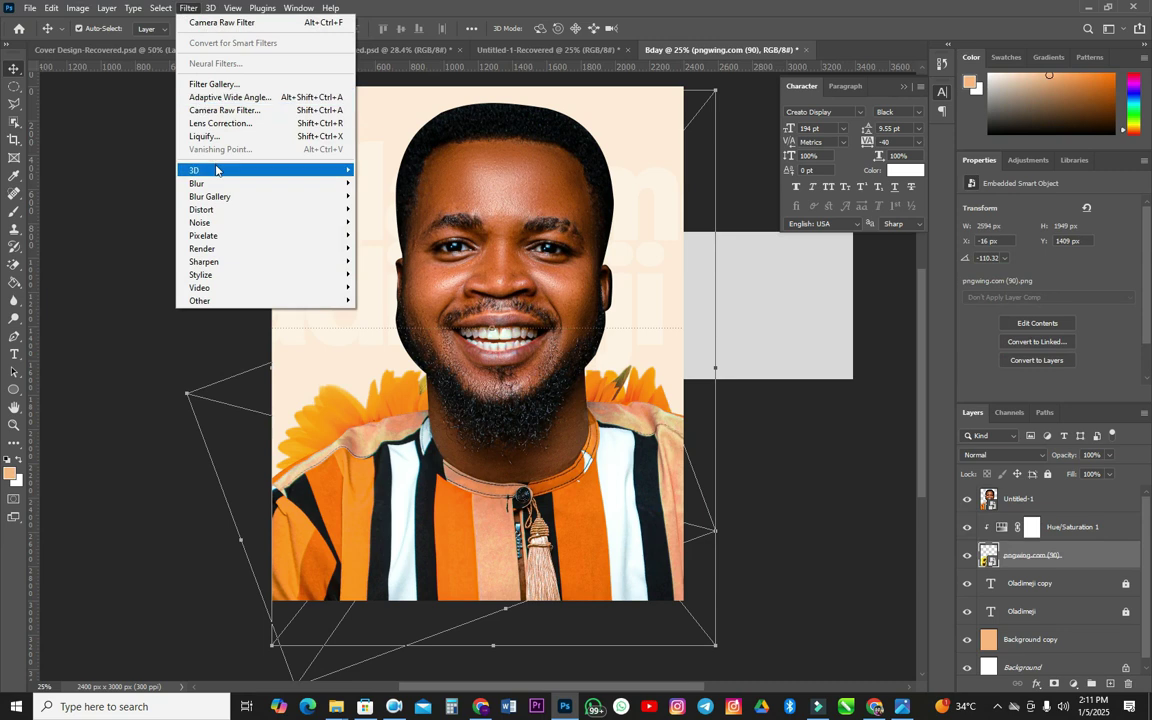
mouse_move(215, 184)
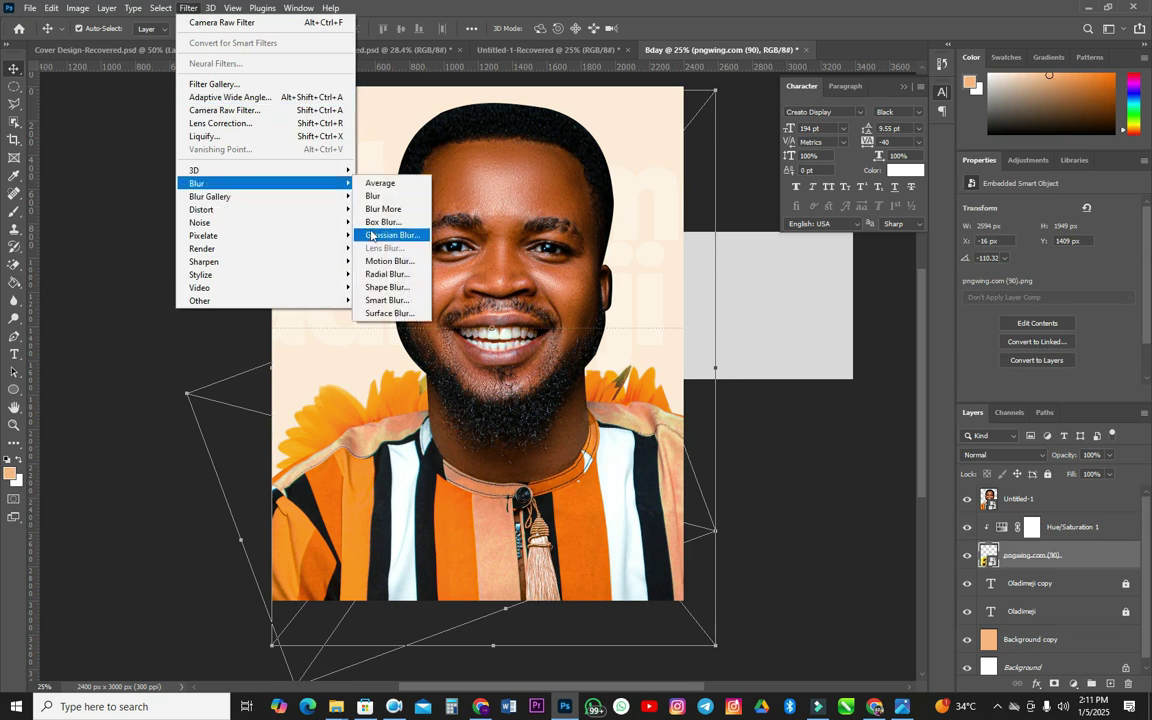
click(371, 235)
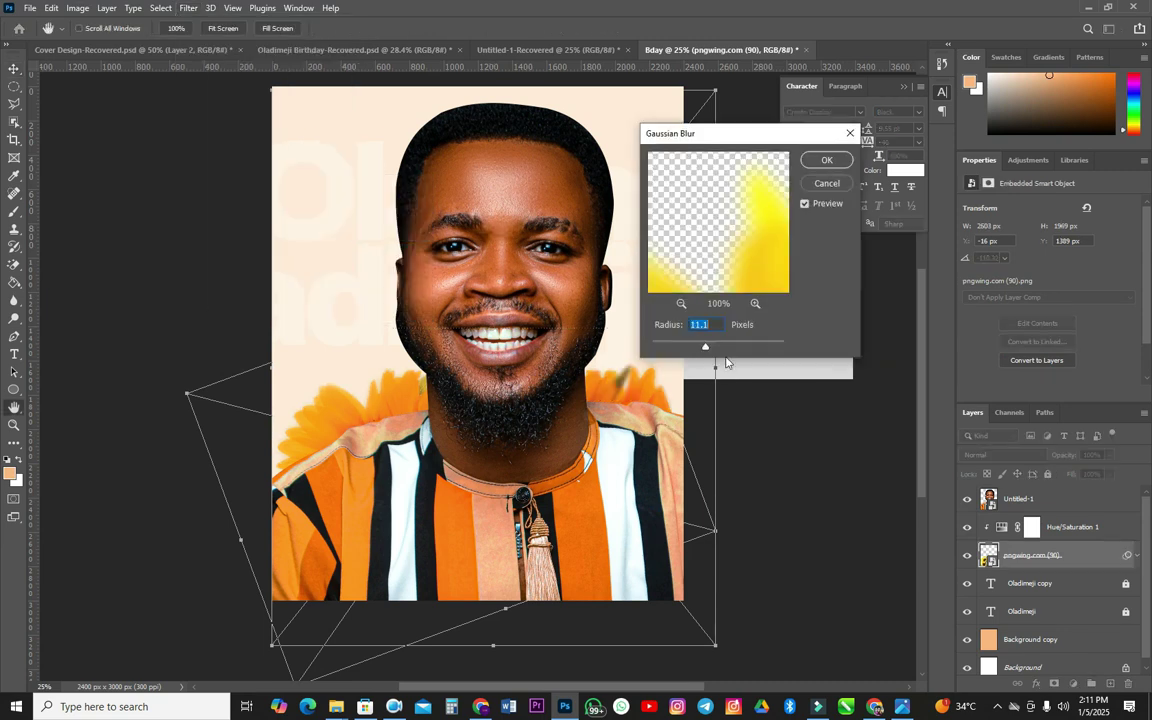
drag(713, 348, 715, 349)
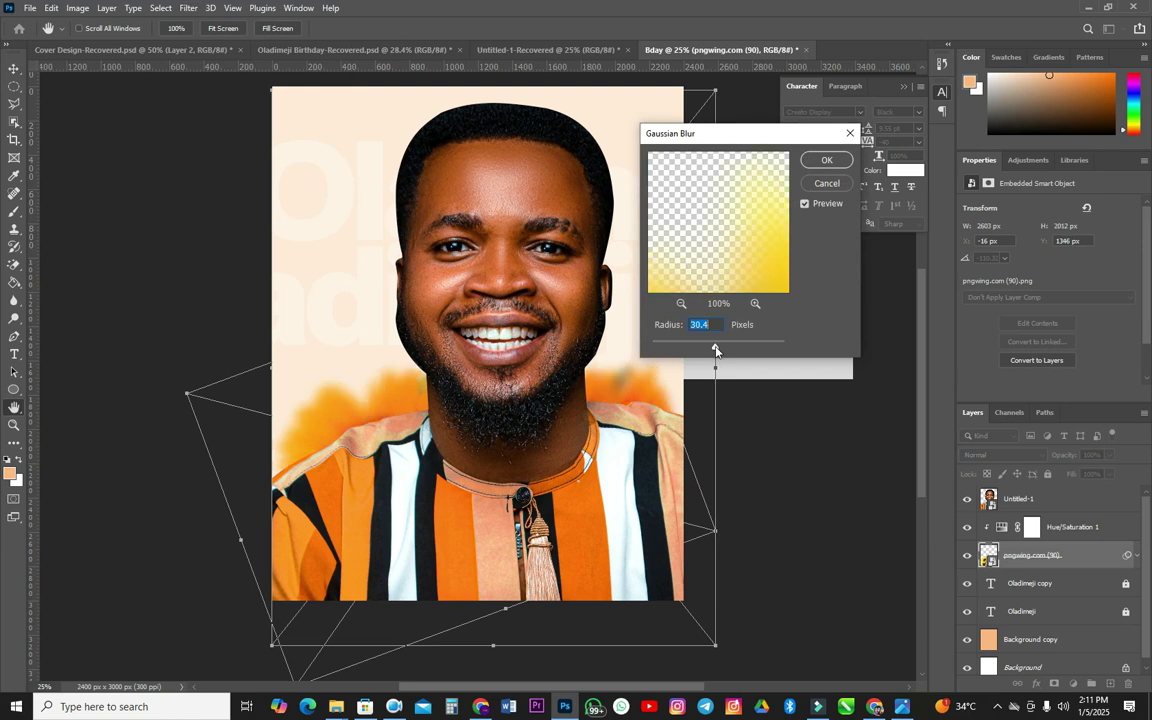
key(Return)
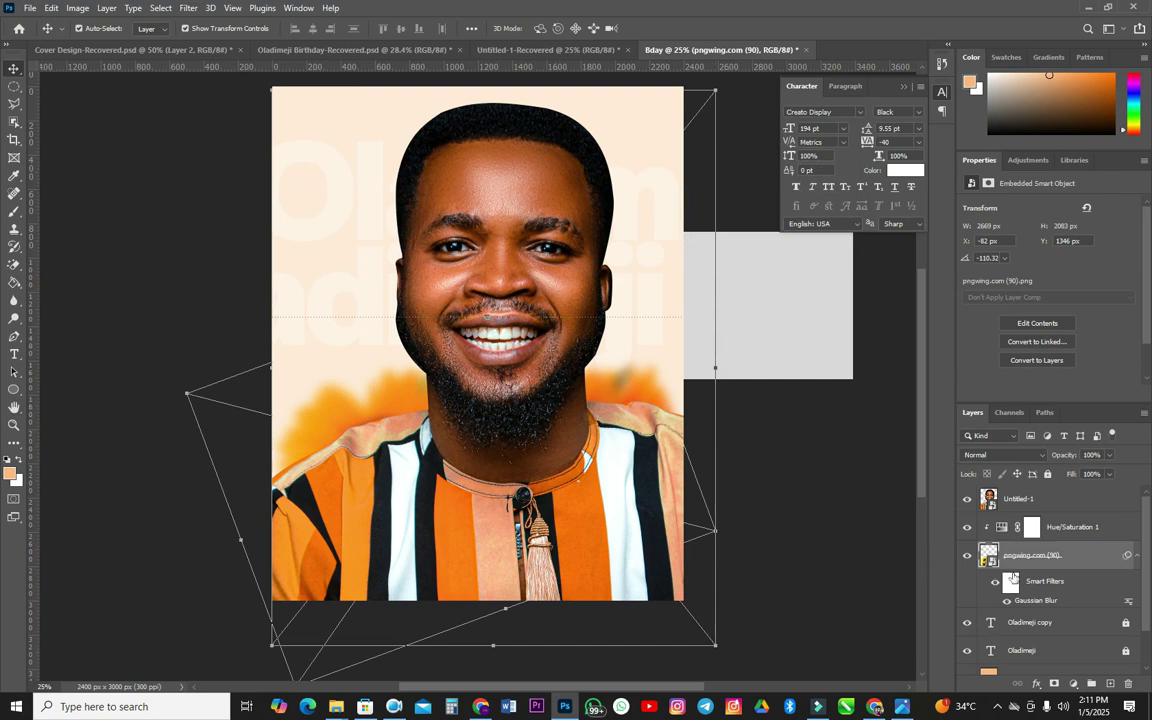
key(alt+Tab)
- Place pngwing.com (91) tilted in the top-left corner, below the blurred sunflower, and reclip the hue adjustment
drag(589, 265, 190, 320)
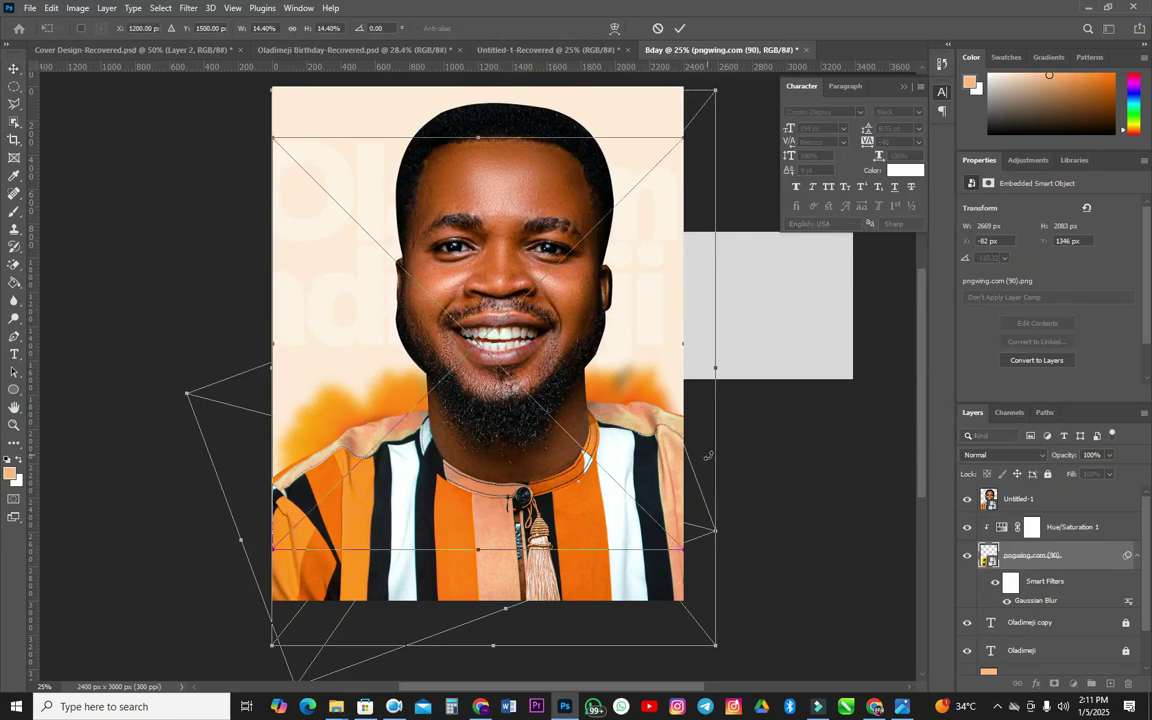
drag(725, 527, 400, 242)
drag(351, 207, 310, 109)
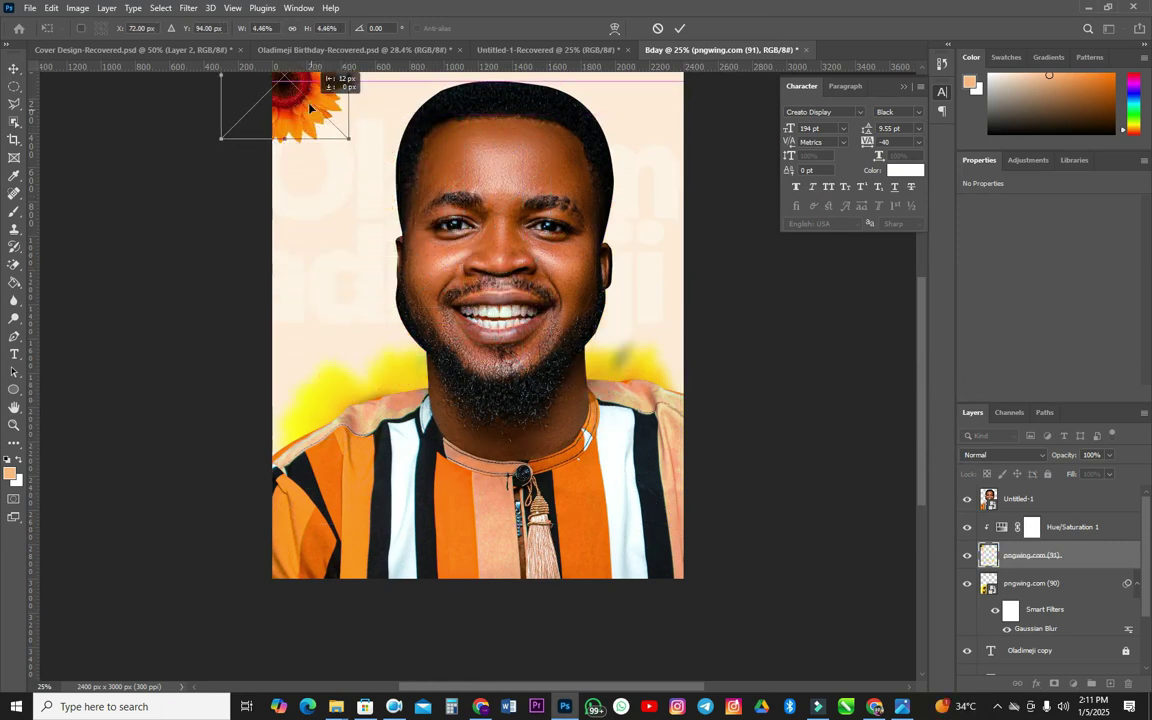
key(Return)
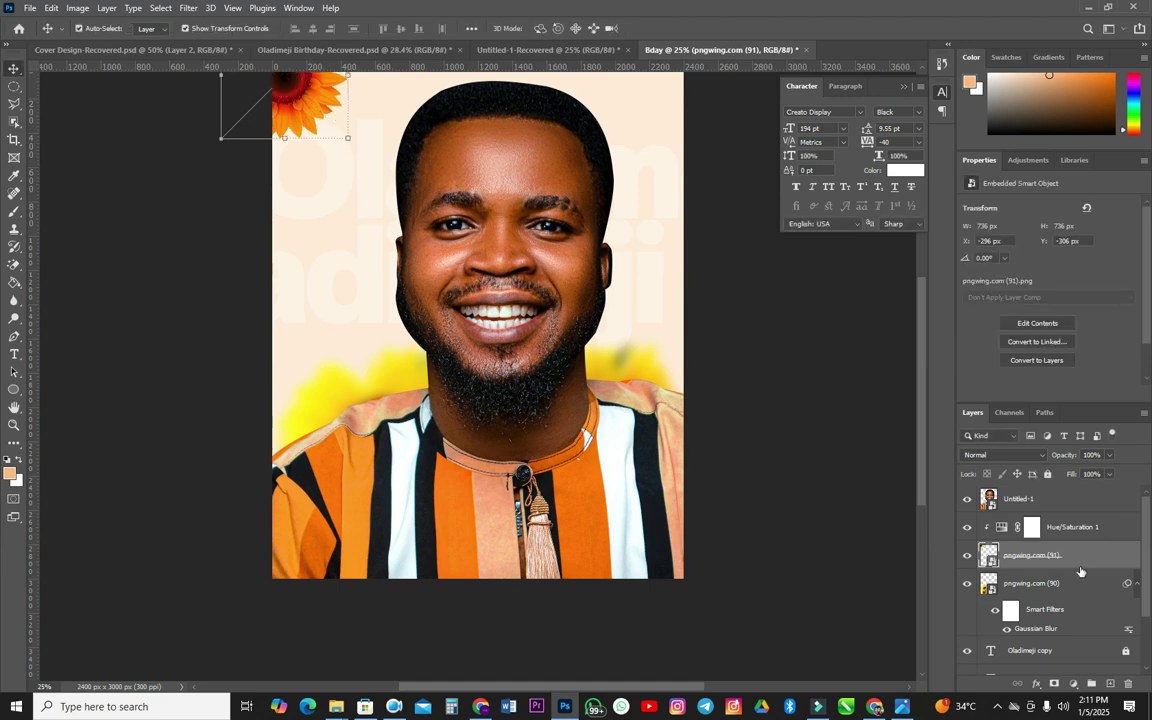
drag(1079, 562, 1070, 618)
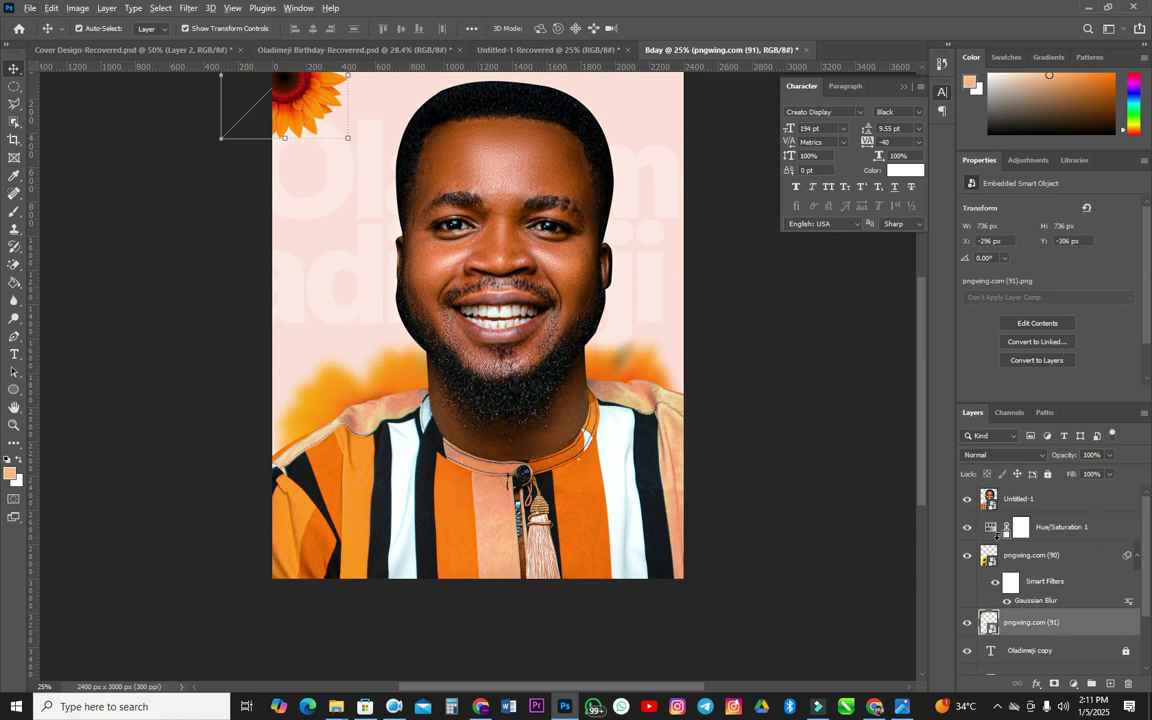
alt+click(997, 537)
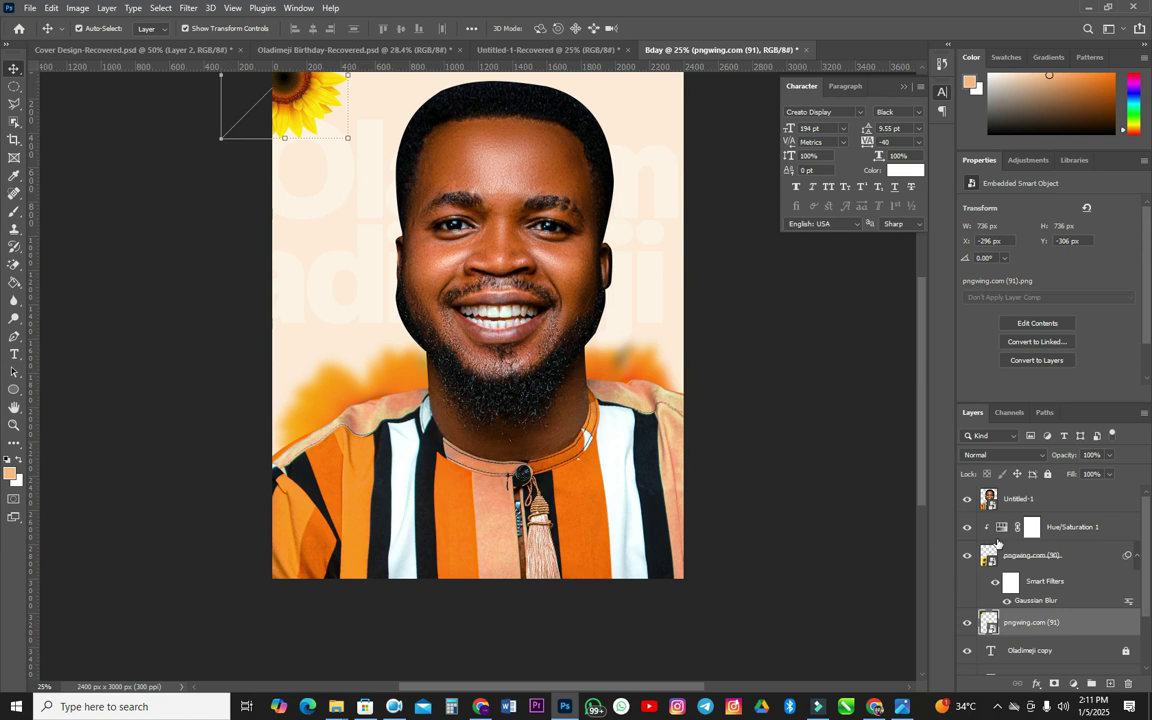
- Release and reapply the Hue/Saturation 1 clipping mask on the blurred flower
alt+click(997, 540)
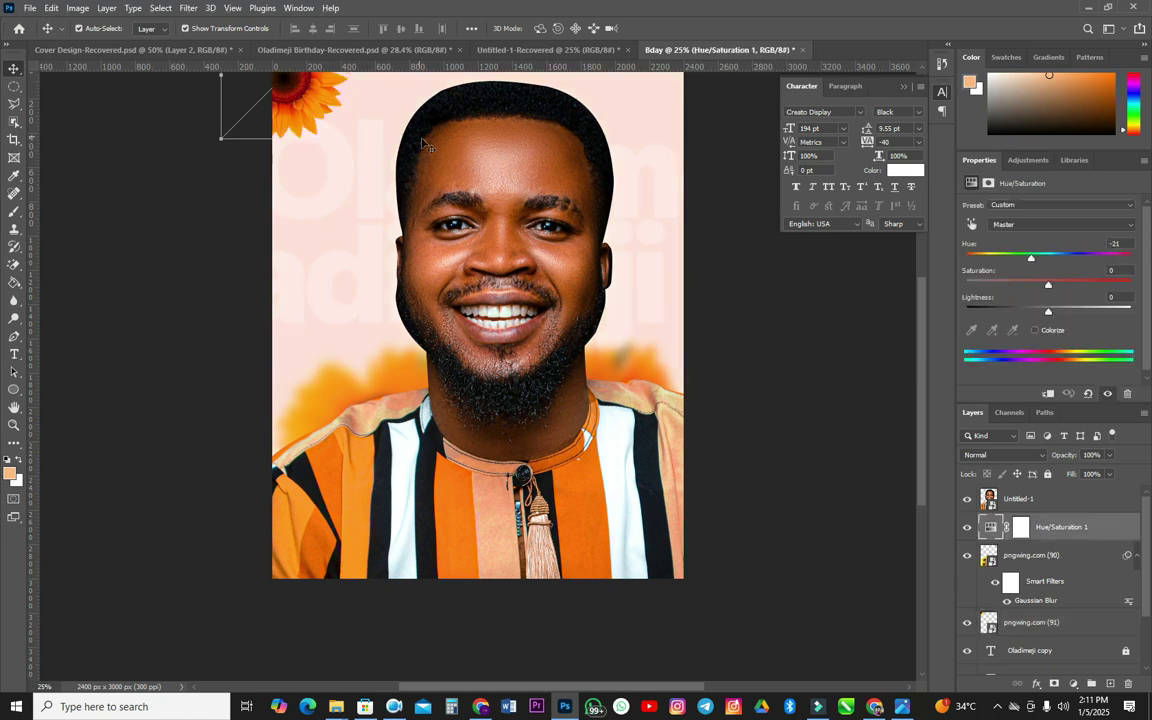
scroll(400, 180, up, 1)
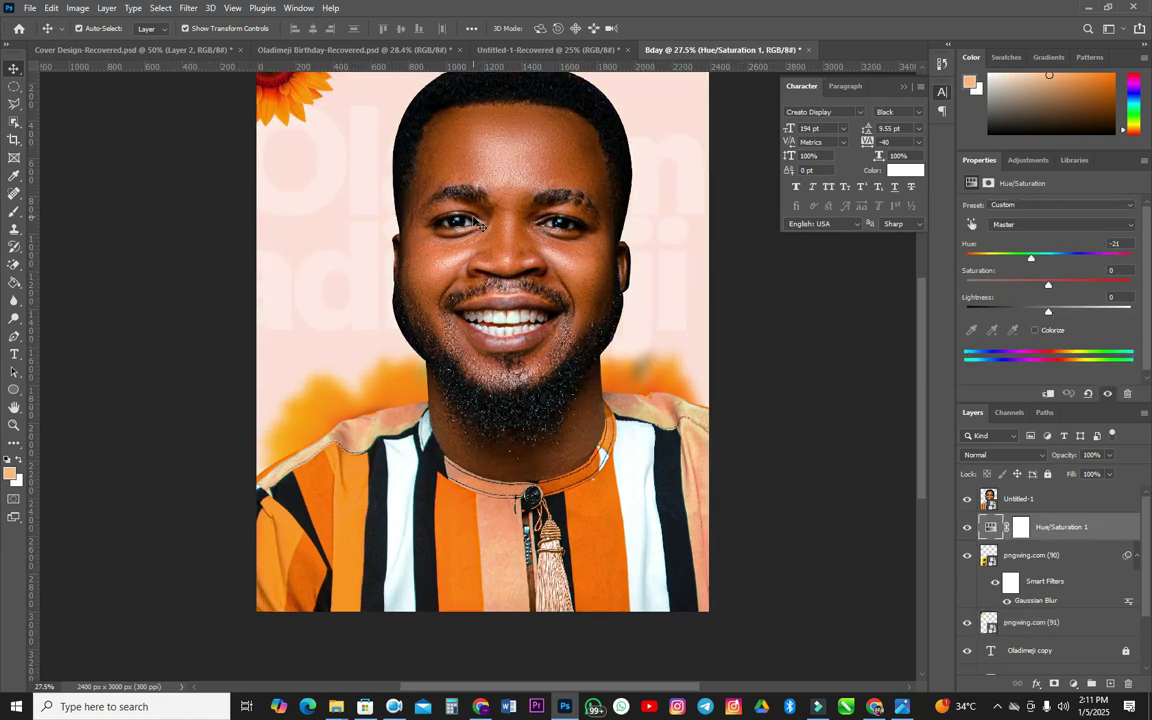
scroll(484, 255, up, 1)
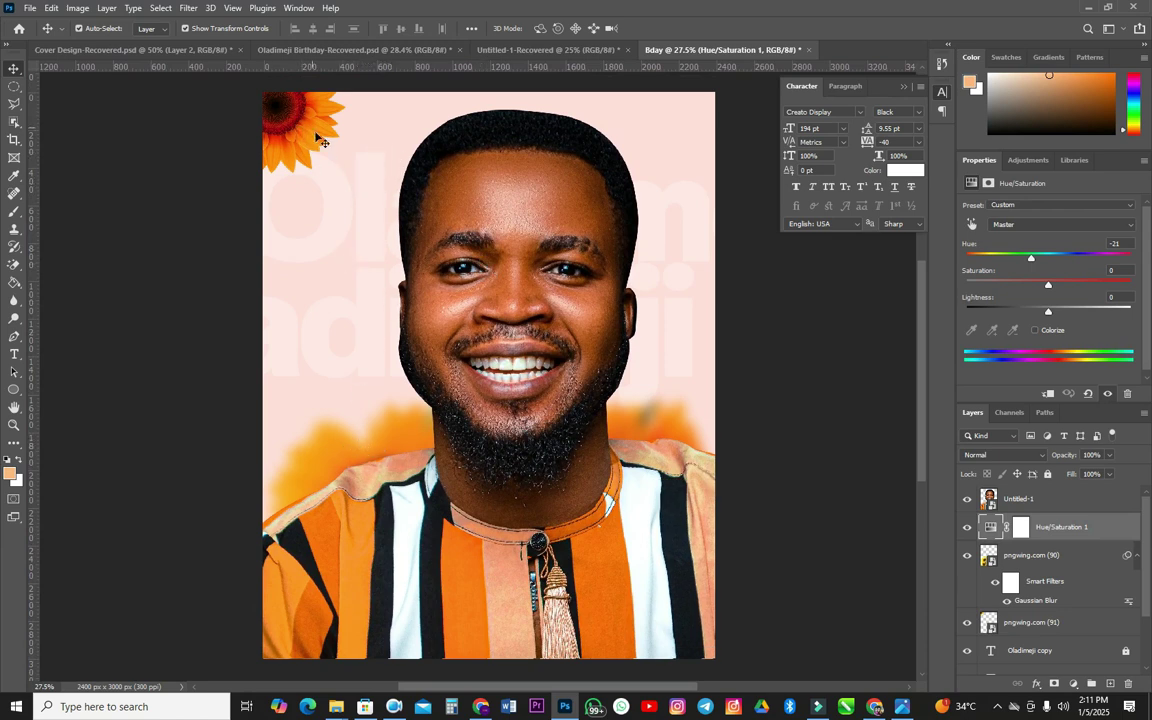
click(1046, 394)
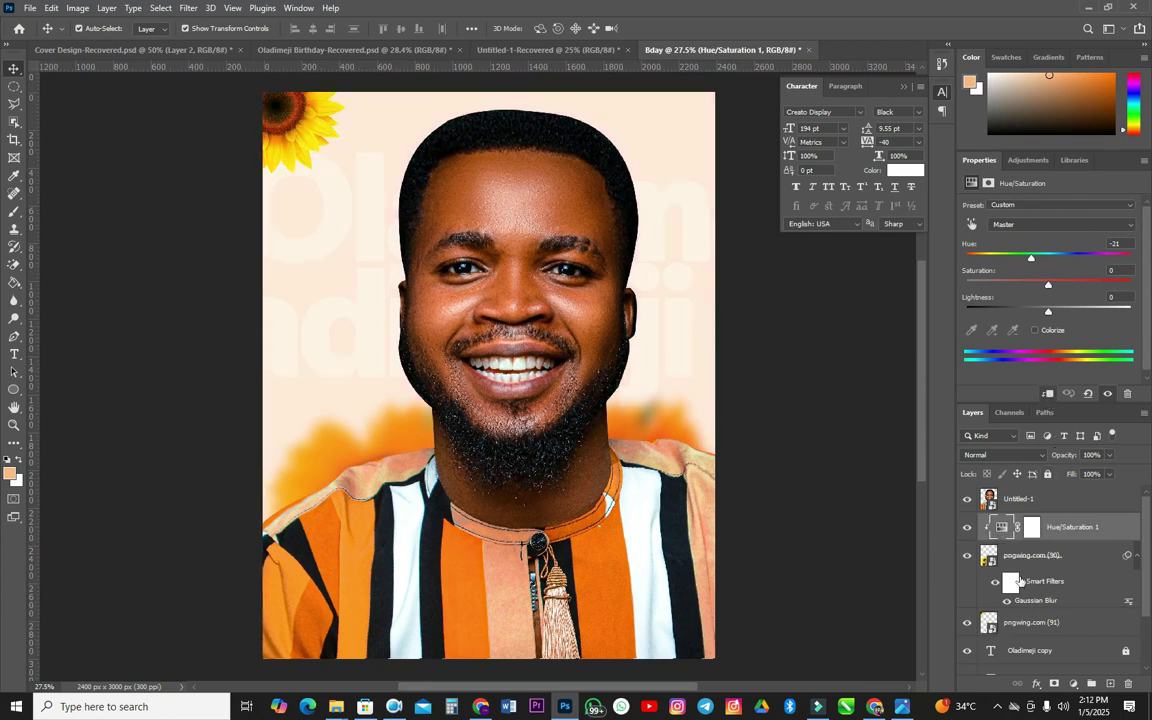
- Duplicate the Hue/Saturation adjustment, clip it to the corner sunflower, and set Hue to -9
drag(1090, 529, 1086, 595)
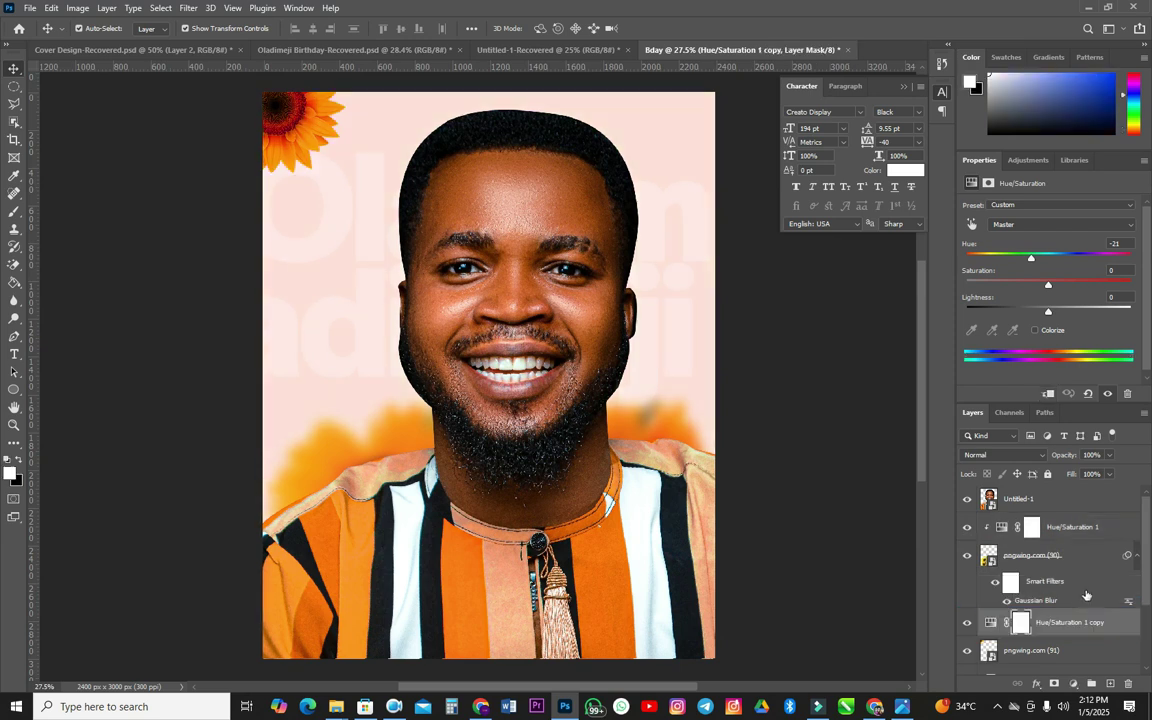
scroll(1019, 637, down, 2)
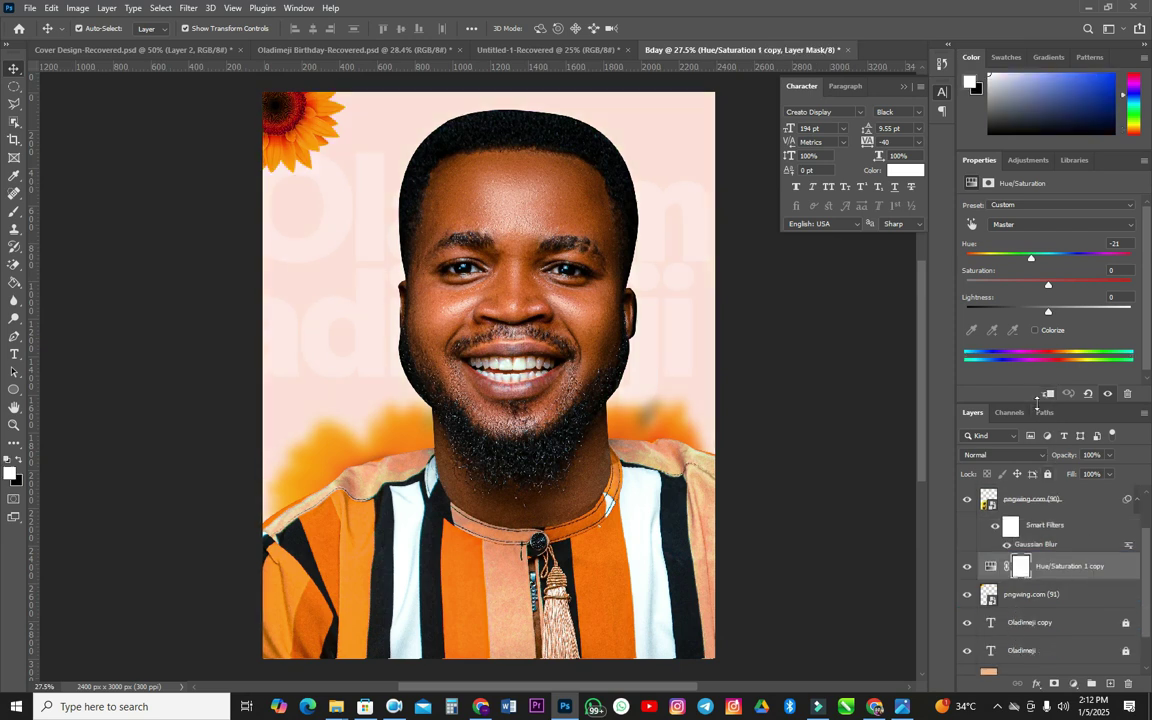
click(1046, 396)
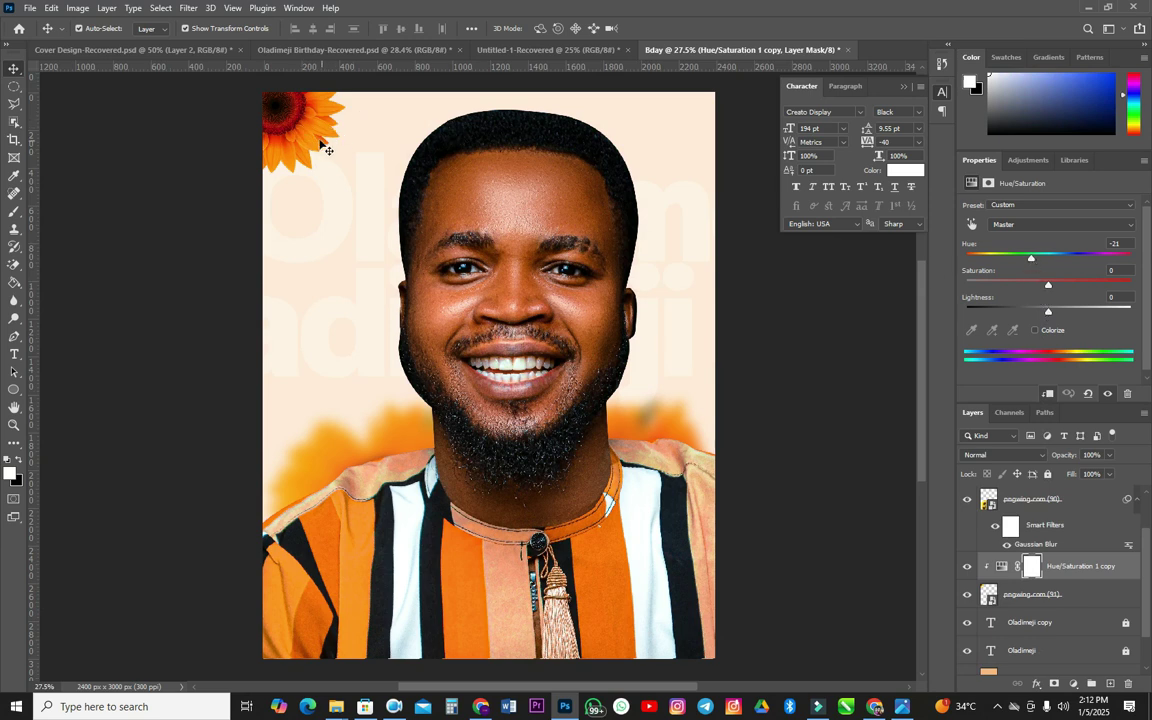
drag(1034, 262, 1042, 264)
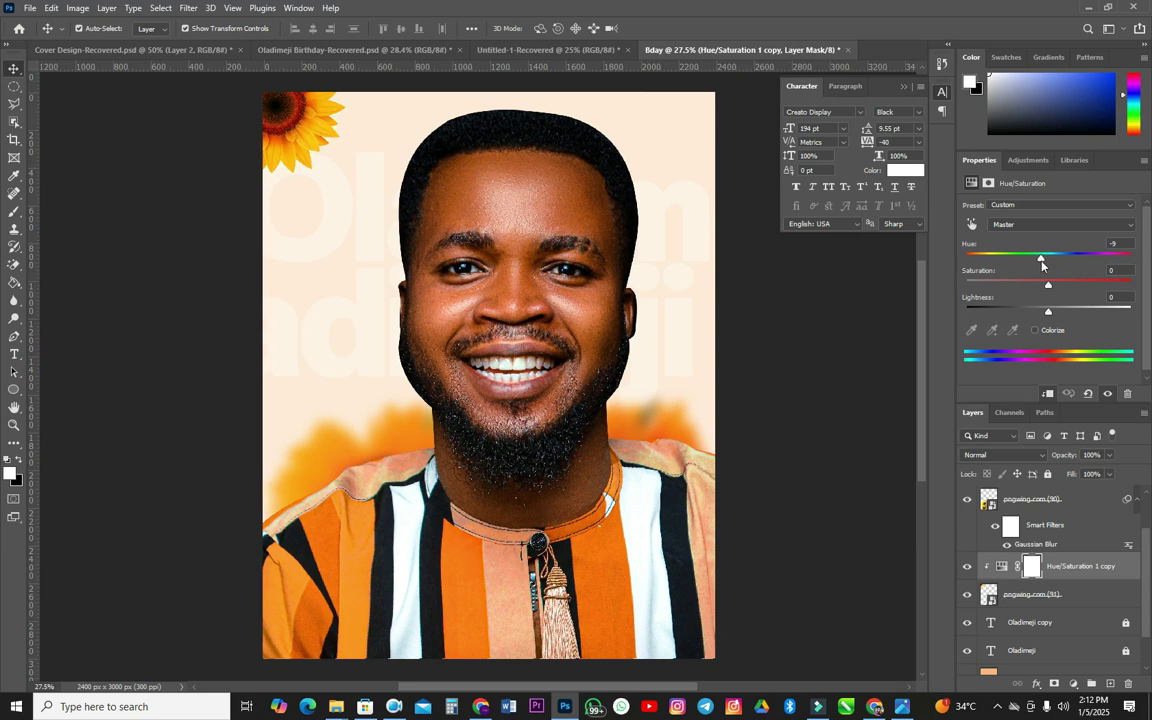
scroll(310, 280, up, 3)
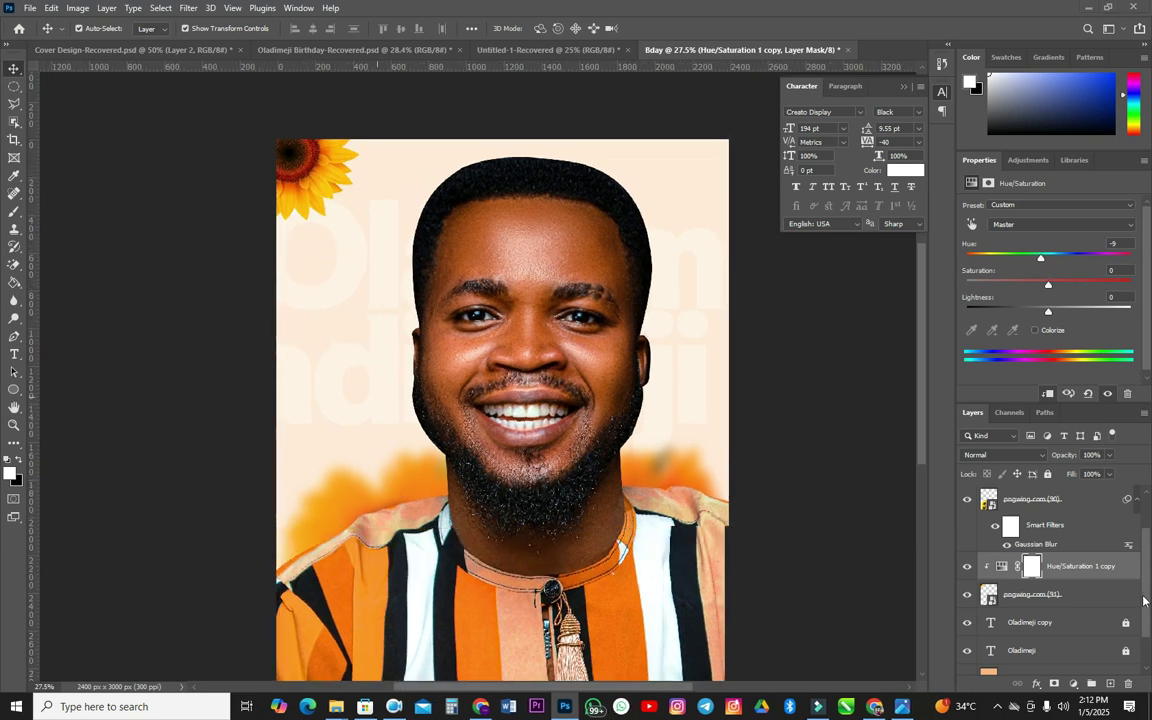
click(1082, 598)
click(187, 9)
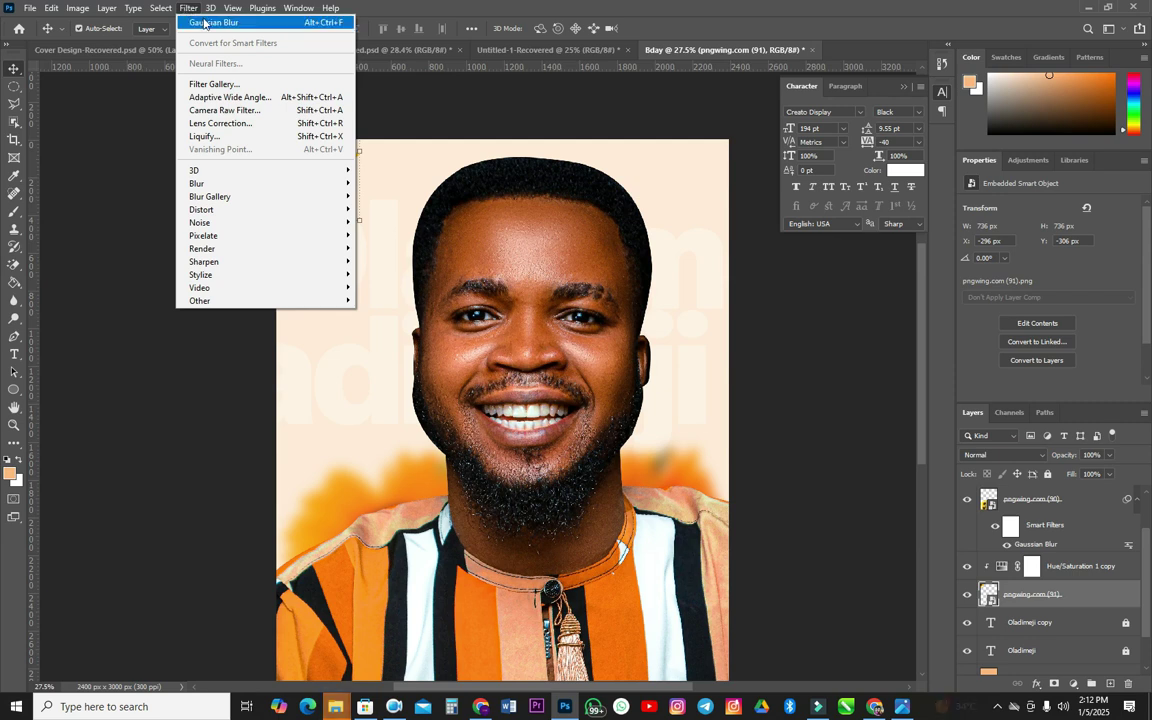
- Apply a 15.3-pixel Gaussian Blur smart filter to the corner sunflower, pngwing.com (91)
click(204, 23)
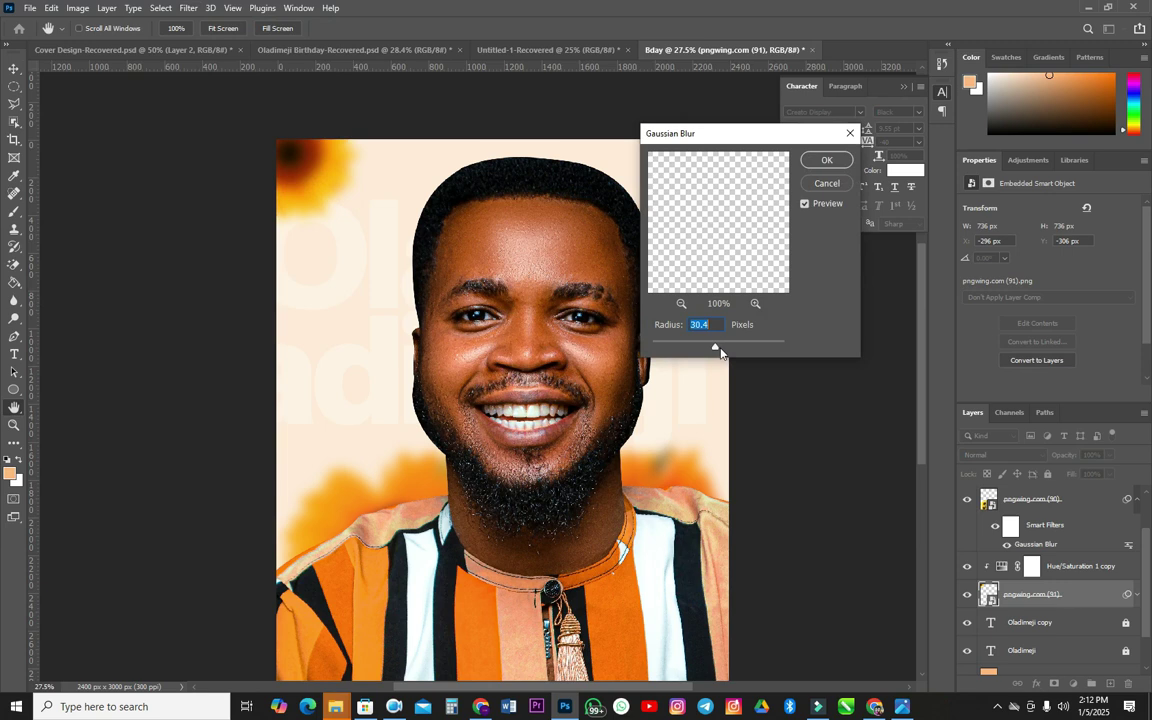
drag(715, 349, 708, 350)
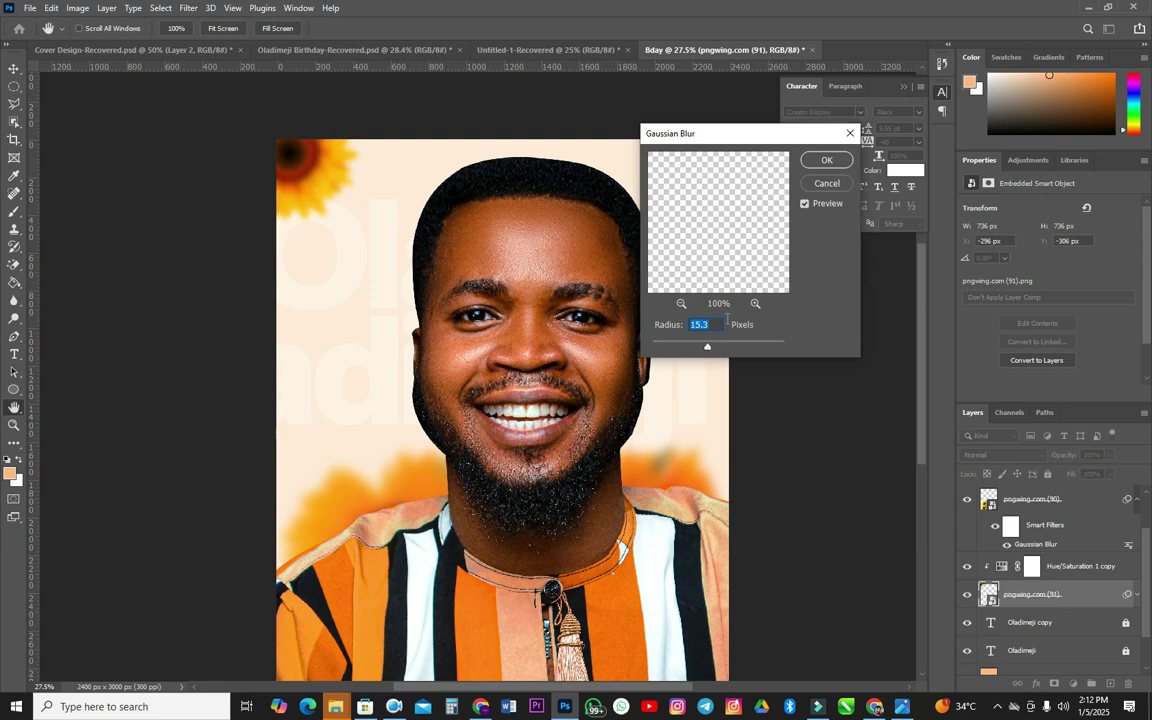
click(826, 162)
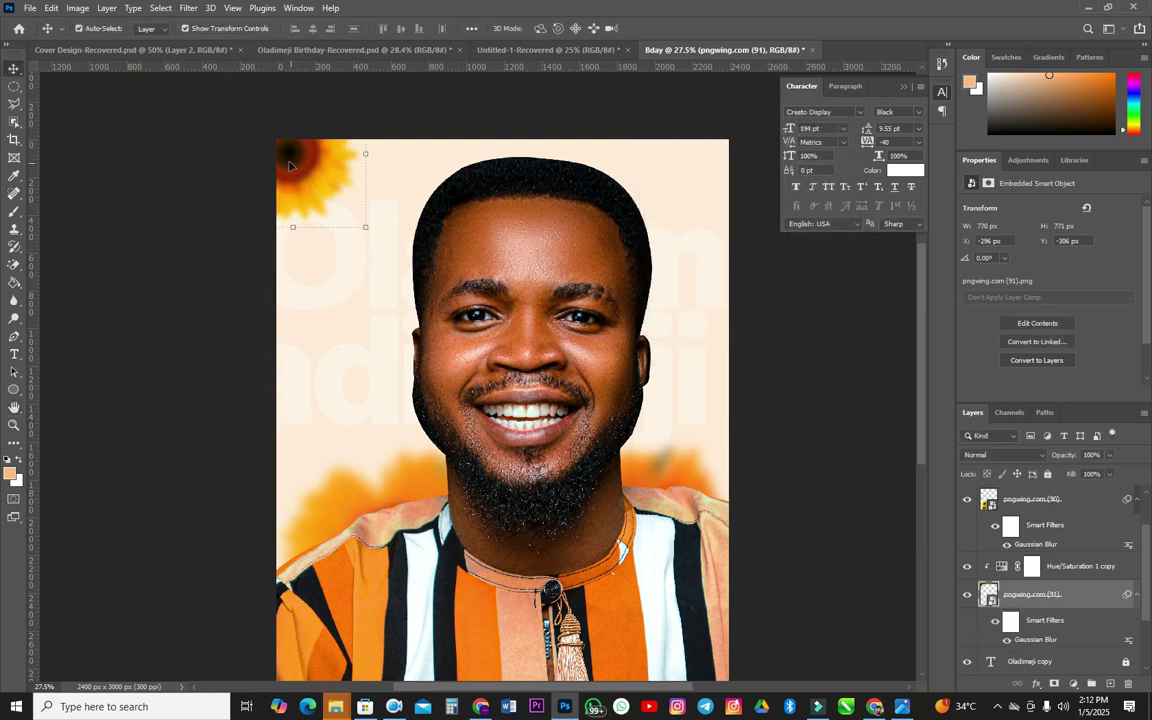
scroll(287, 162, down, 1)
- Enlarge the corner sunflower and push it further into the top-left corner
click(363, 194)
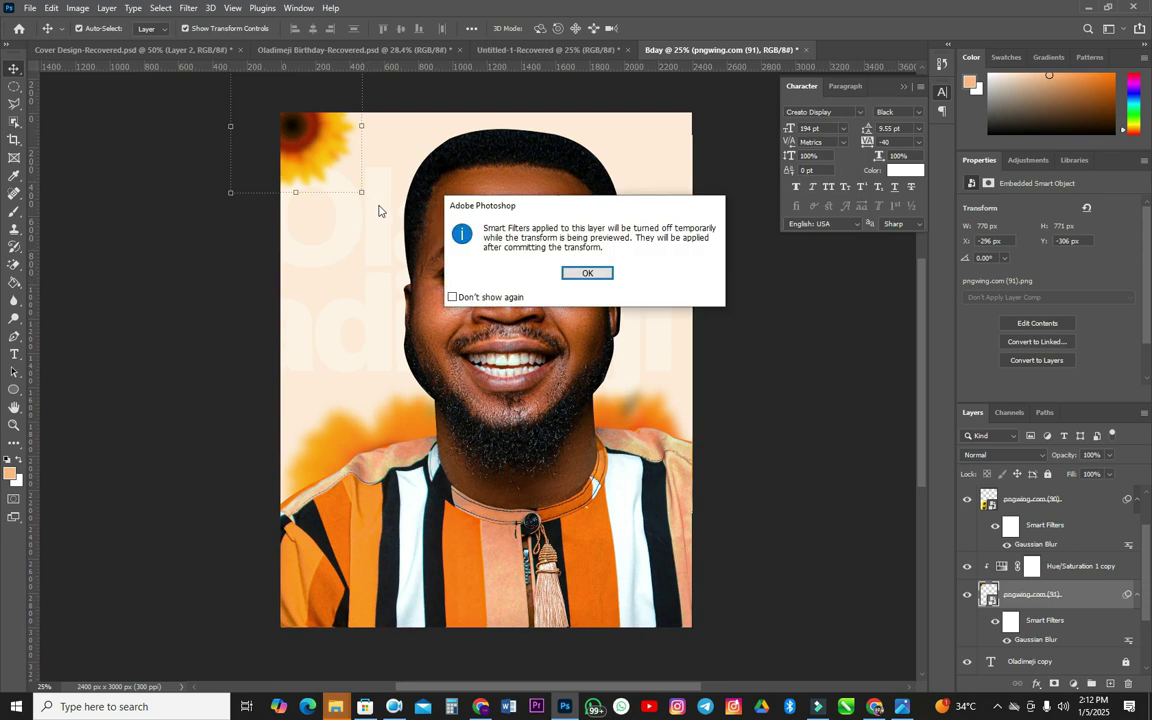
click(453, 297)
click(587, 273)
drag(361, 192, 332, 152)
drag(369, 193, 377, 195)
drag(343, 153, 325, 141)
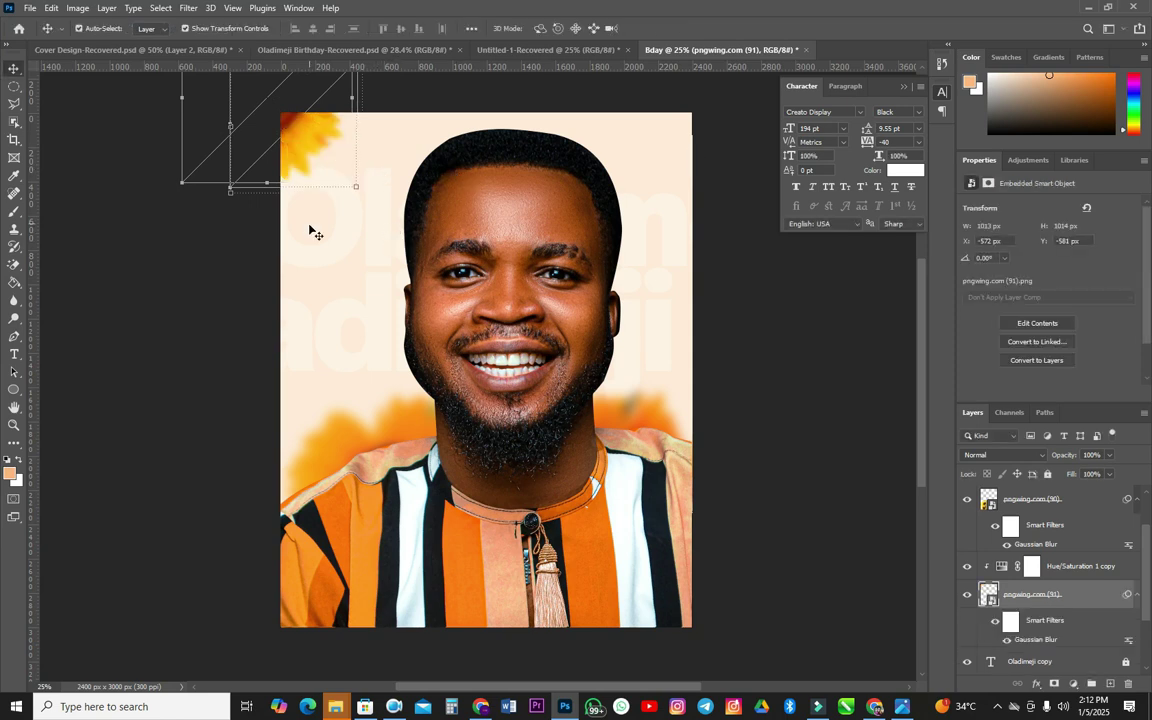
drag(355, 189, 359, 189)
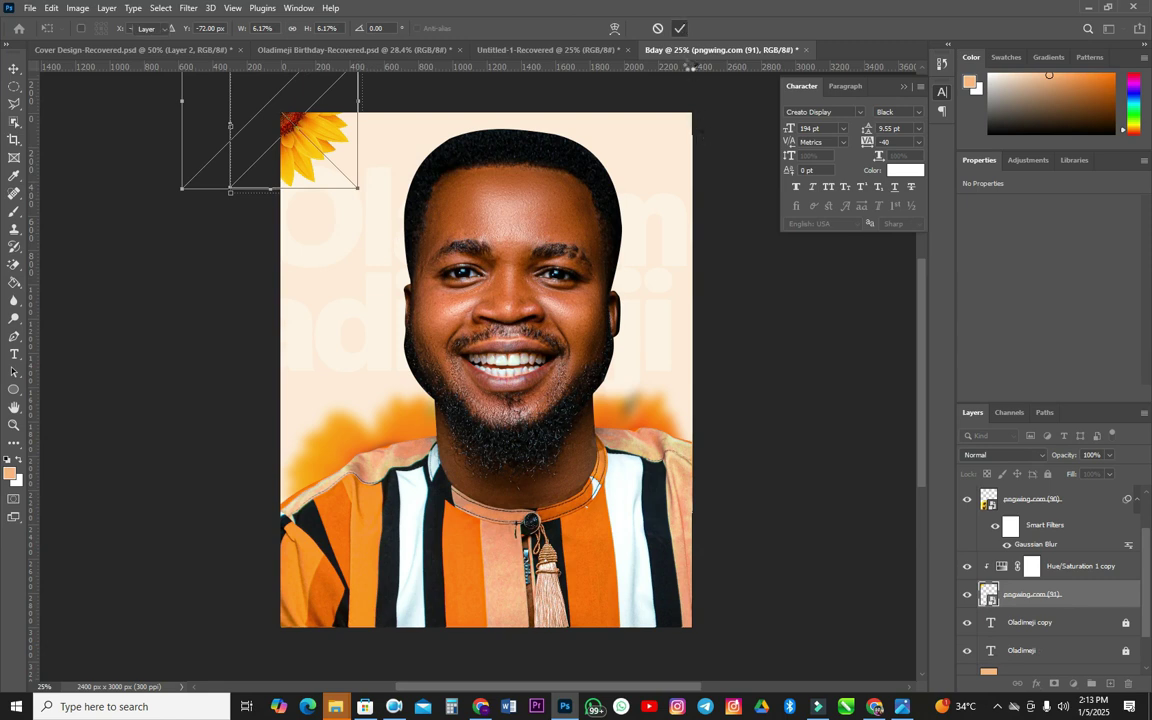
key(Return)
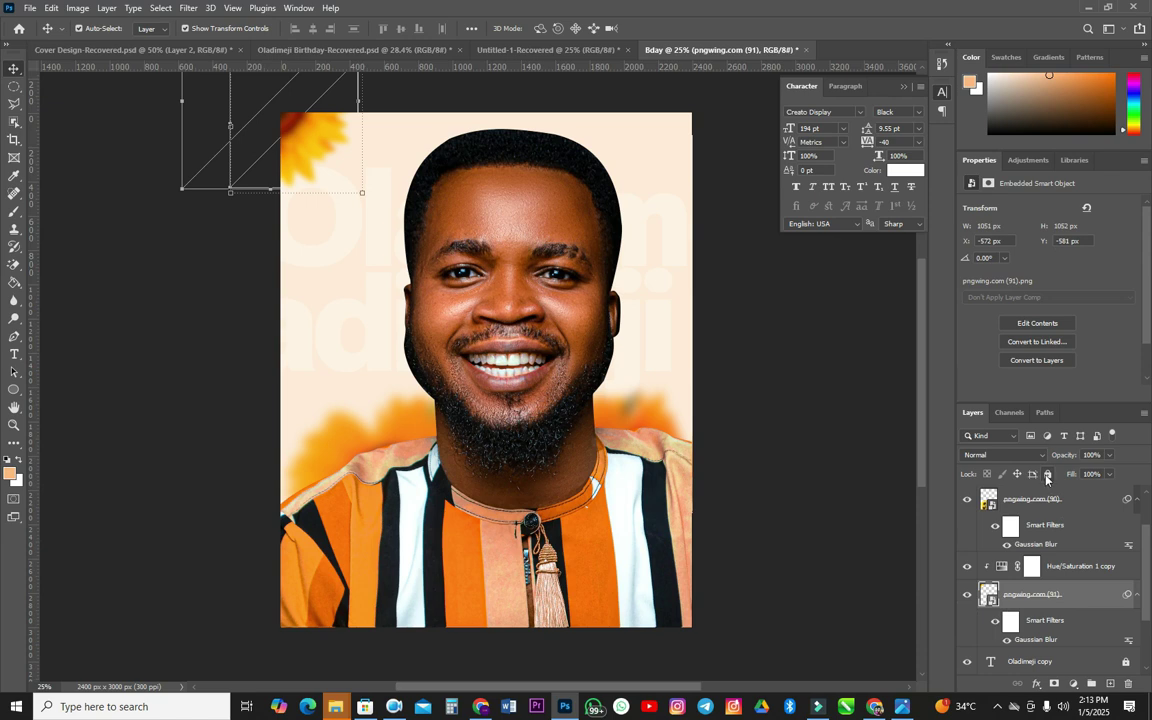
- Fully lock both pngwing flower layers, then add a new empty layer above the portrait
click(1048, 474)
click(1040, 499)
click(1048, 474)
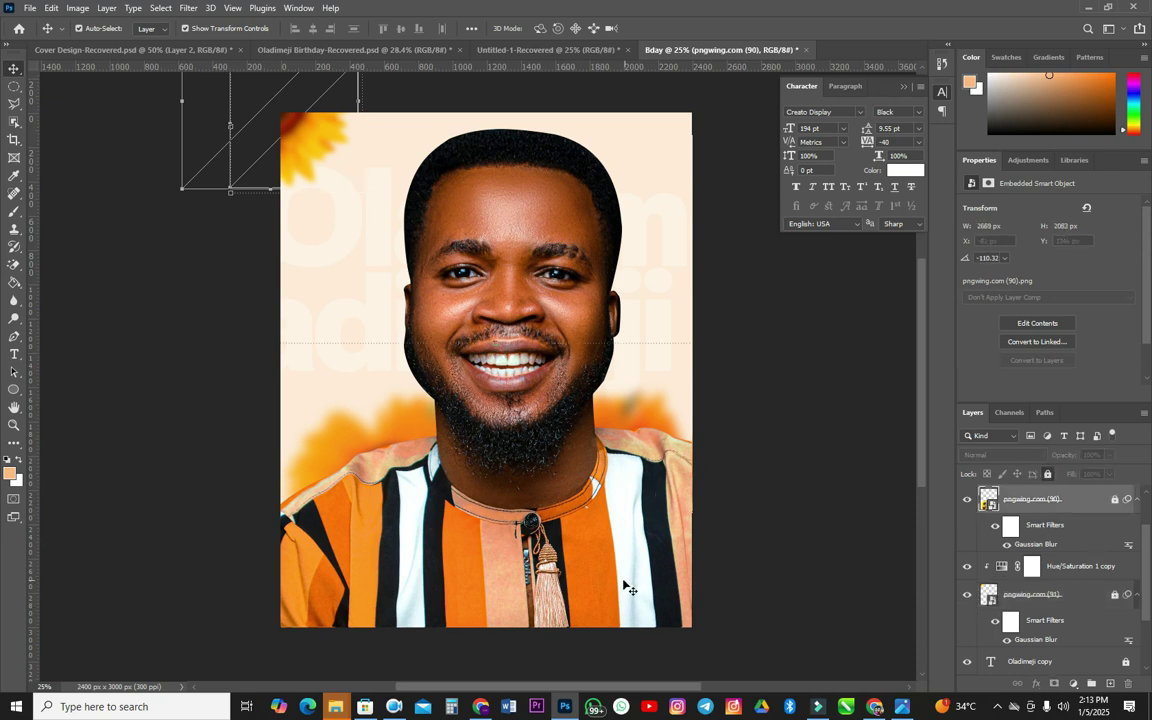
scroll(1133, 563, up, 2)
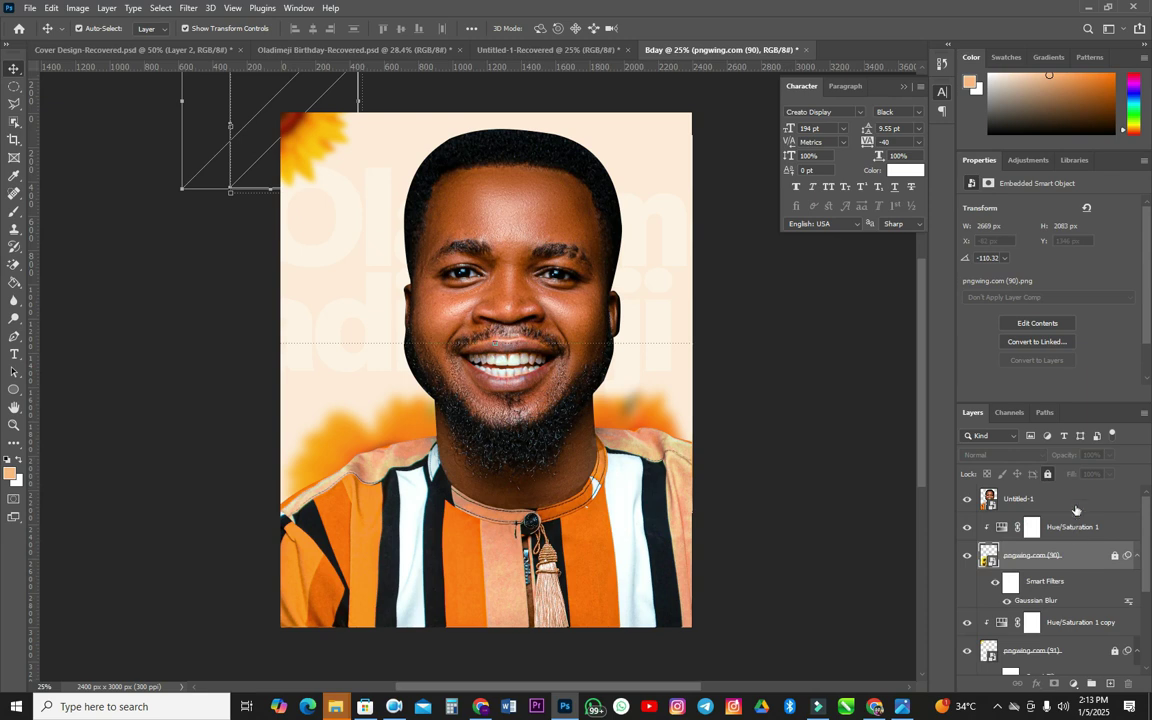
click(1076, 505)
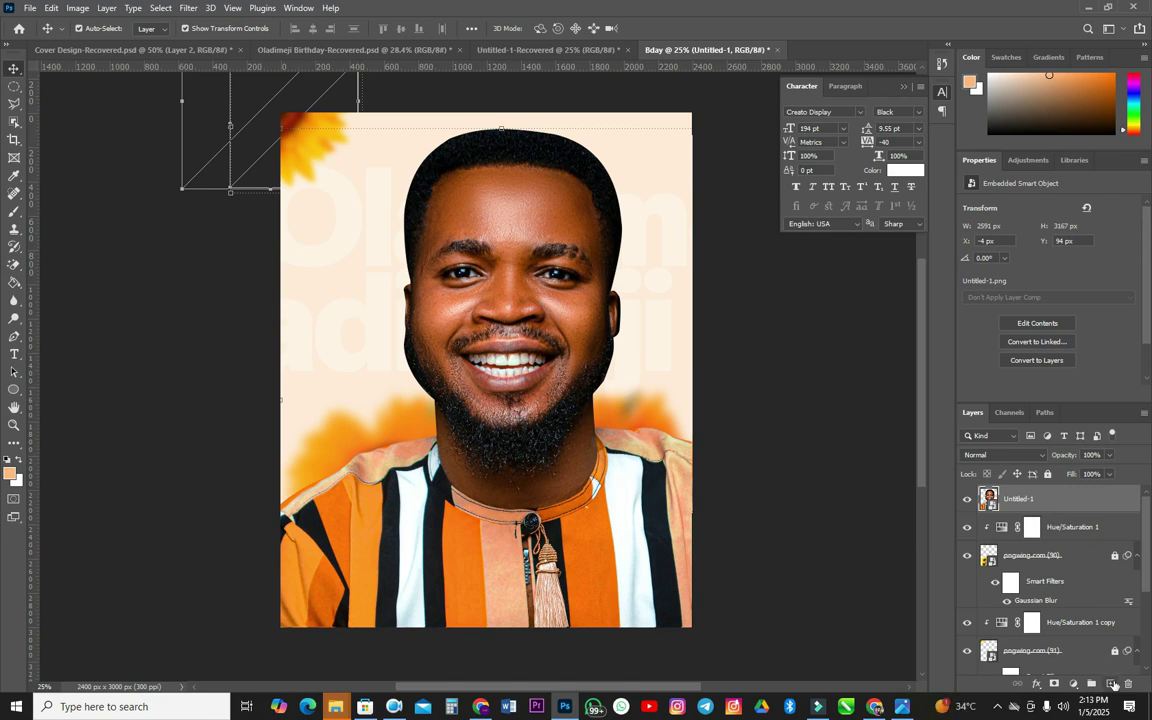
key(ctrl+shift+alt+n)
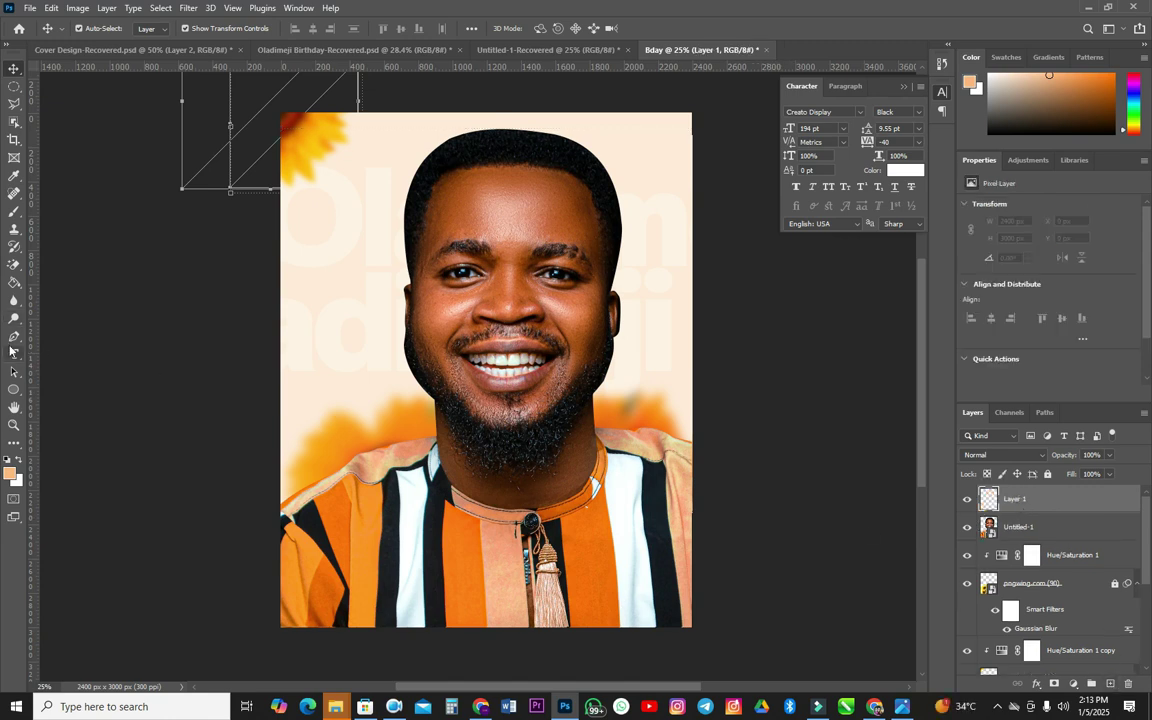
- Select the Brush tool and set its size to about 3200
click(13, 210)
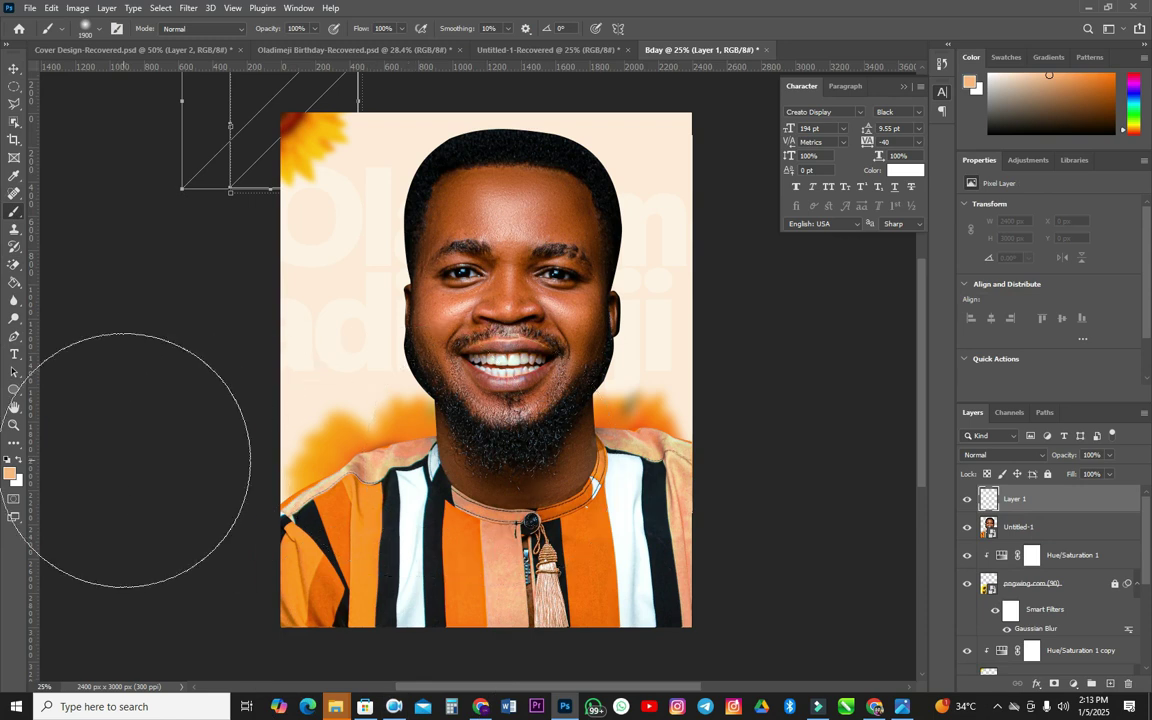
key(bracketright)
key(bracketright)
key(bracketright)
key(bracketright)
key(bracketright)
key(bracketright)
key(bracketright)
key(bracketright)
key(bracketright)
key(bracketright)
key(bracketright)
key(bracketright)
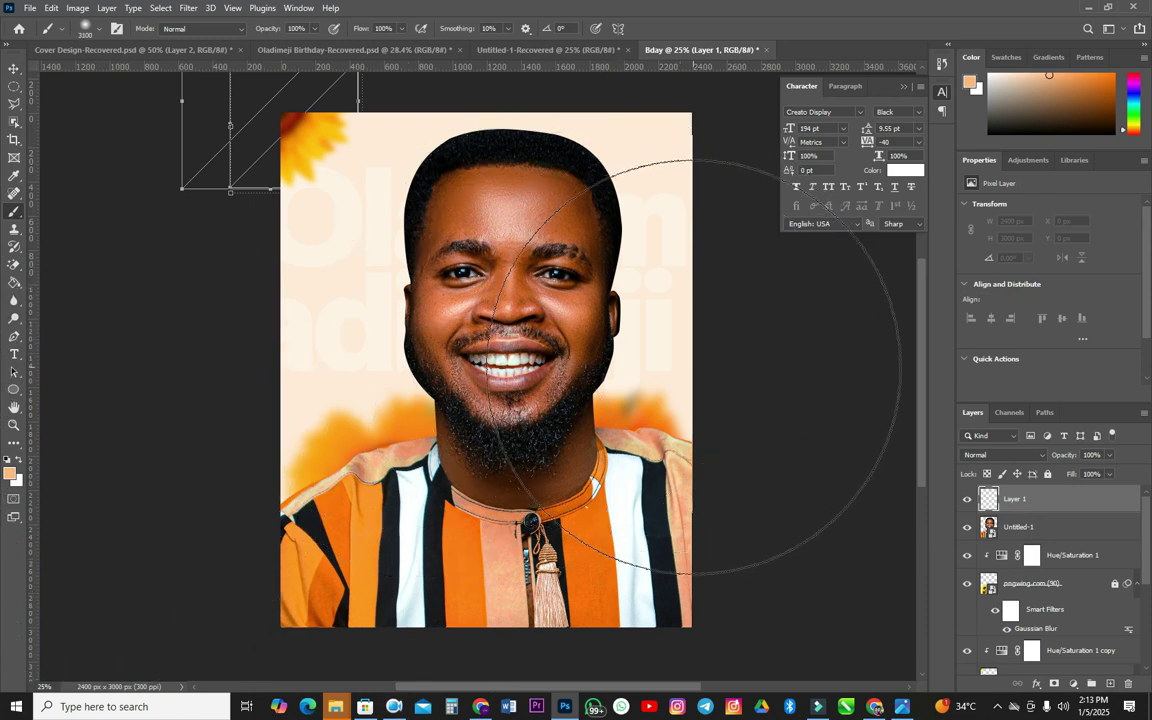
key(bracketright)
key(bracketright)
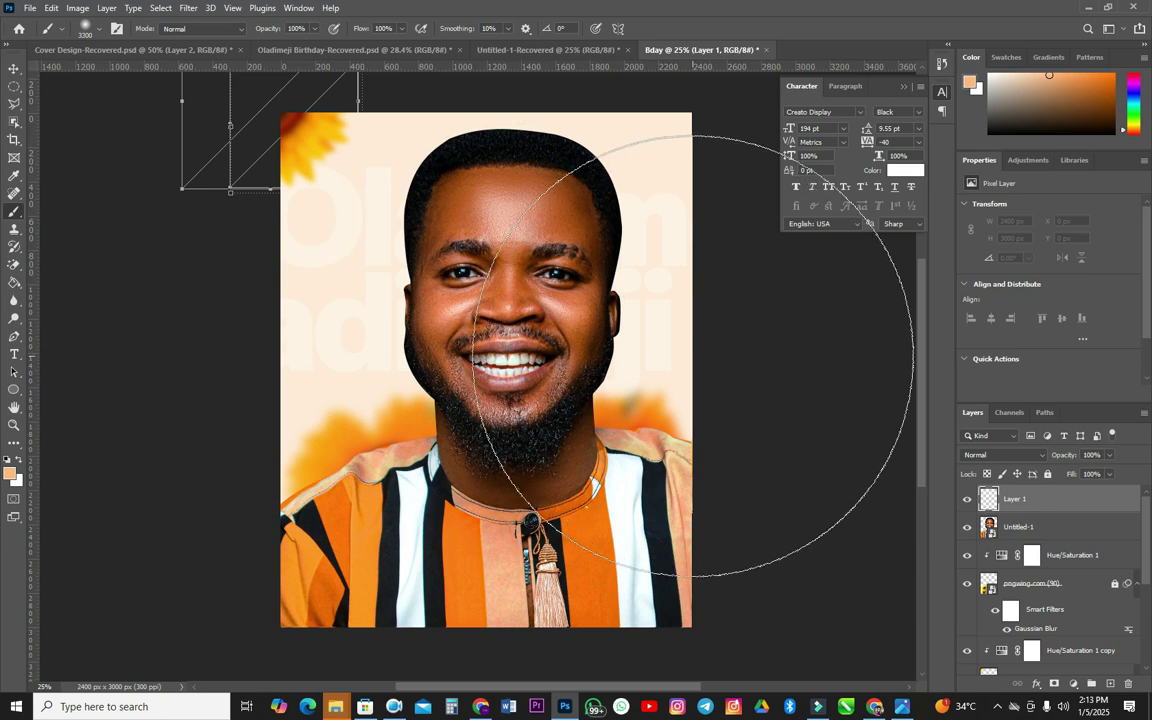
key(bracketleft)
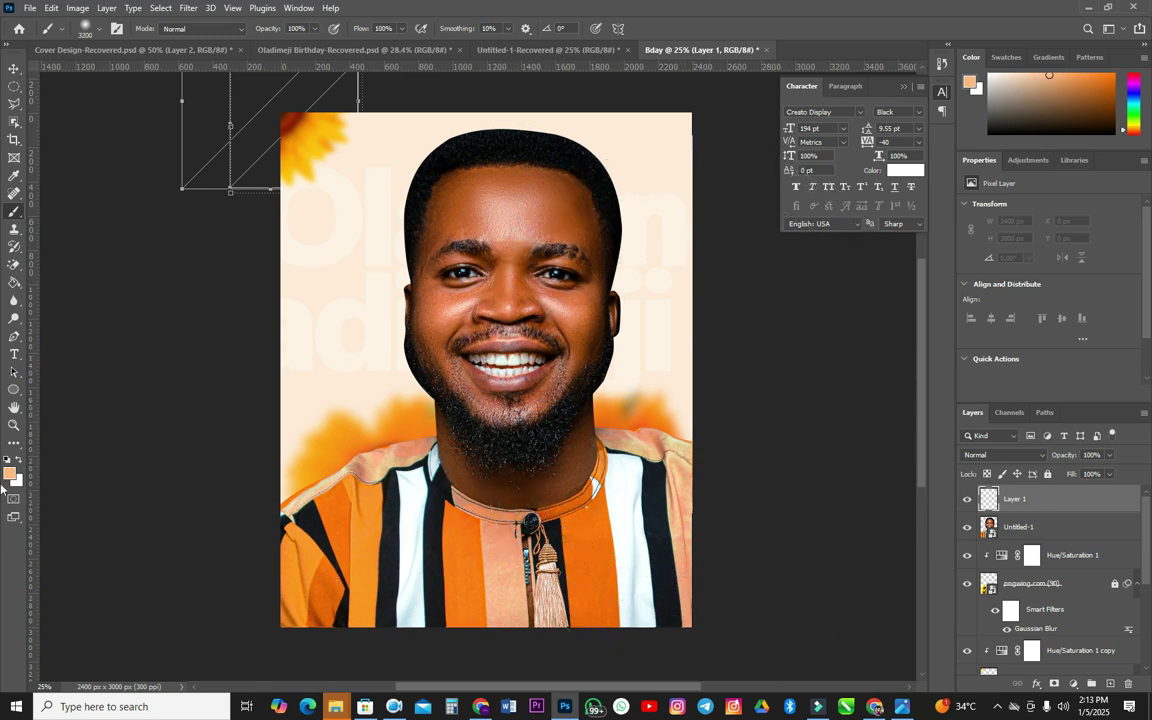
- Set the foreground colour to deep orange #e36202, sampled from the shirt
click(10, 474)
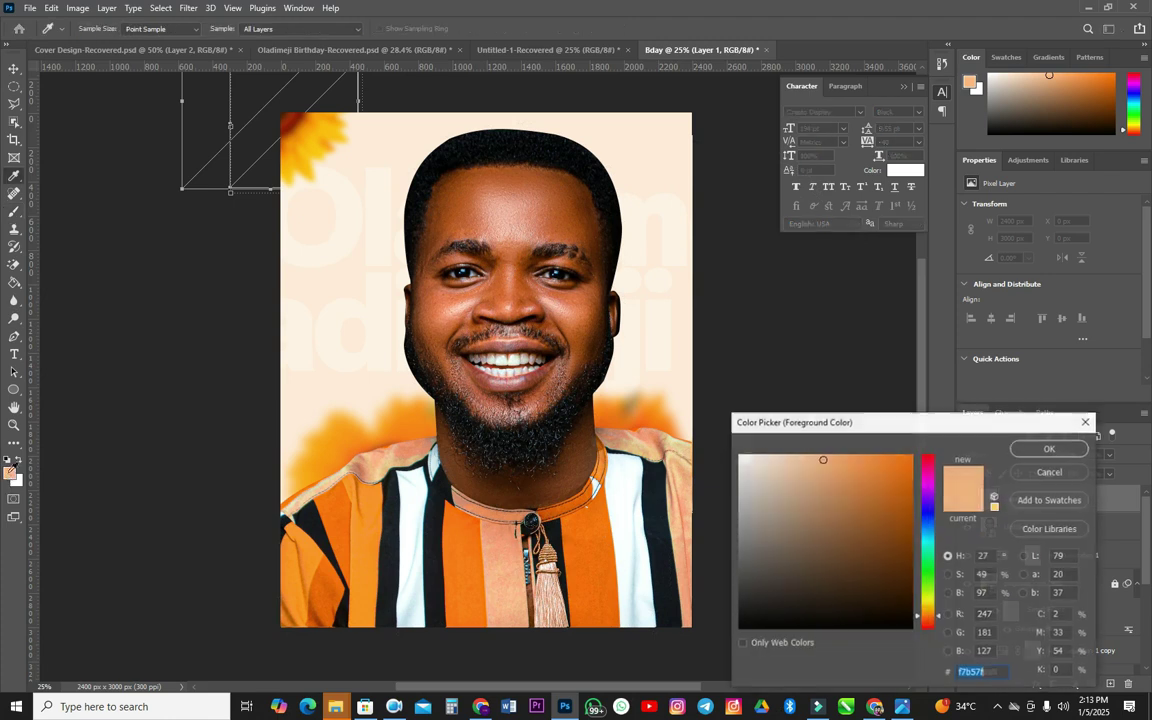
click(590, 532)
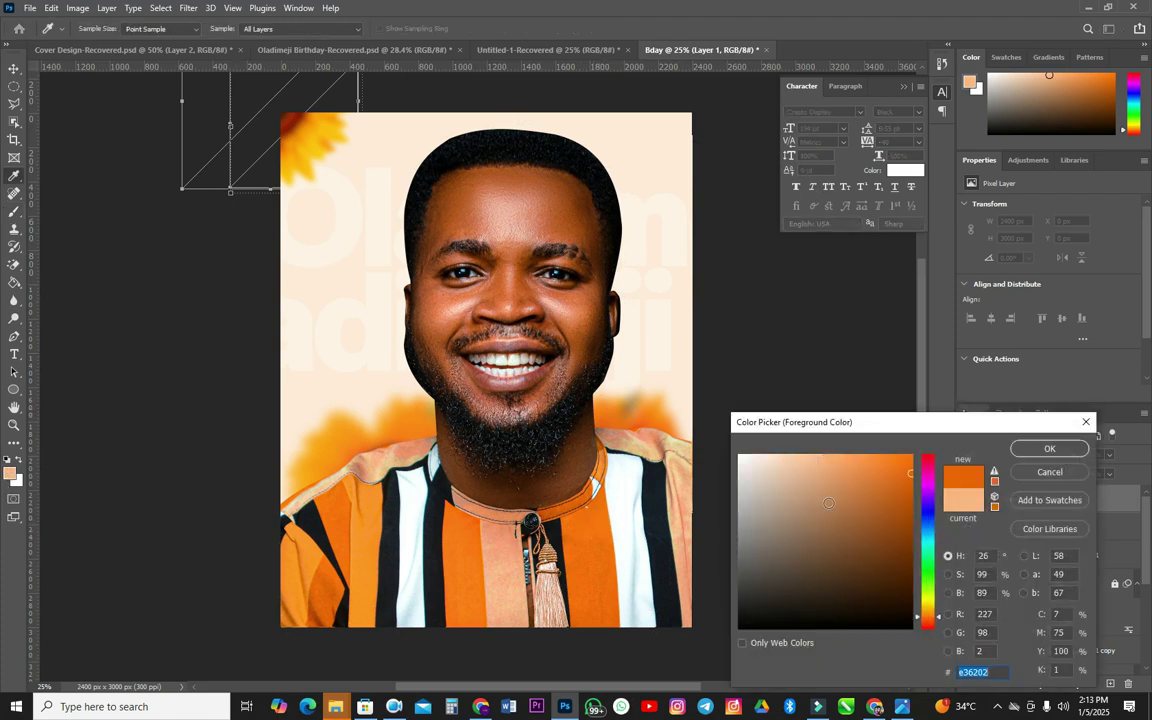
drag(921, 421, 835, 299)
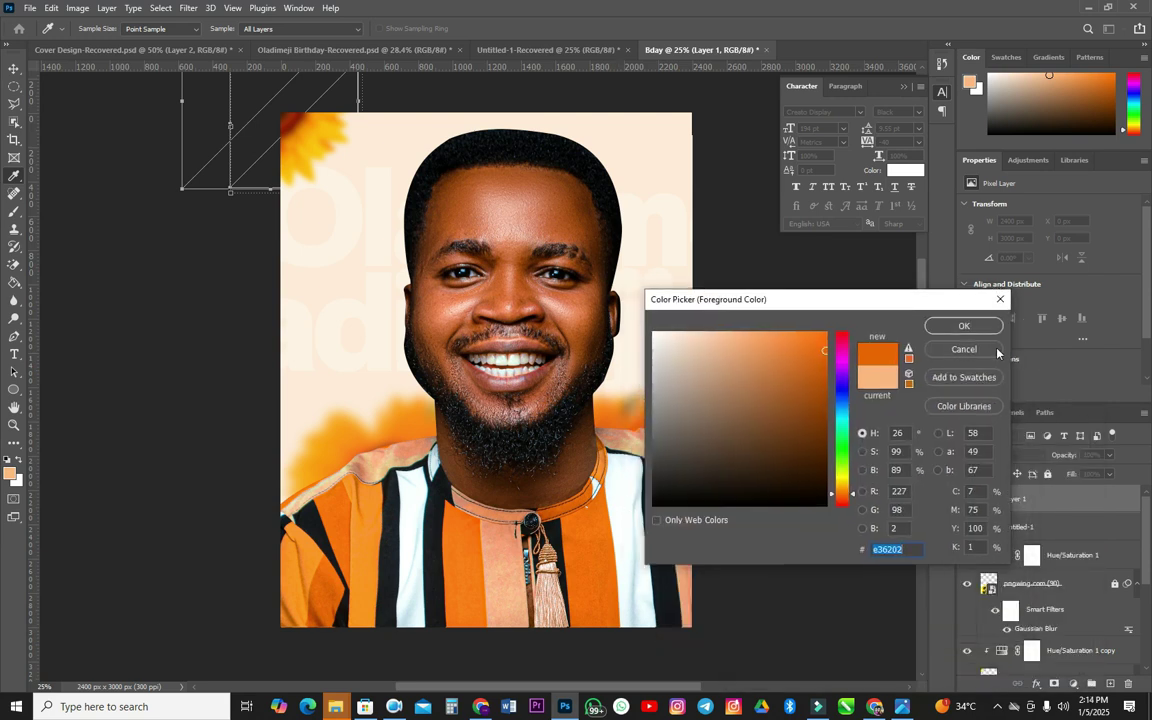
click(963, 327)
key(b)
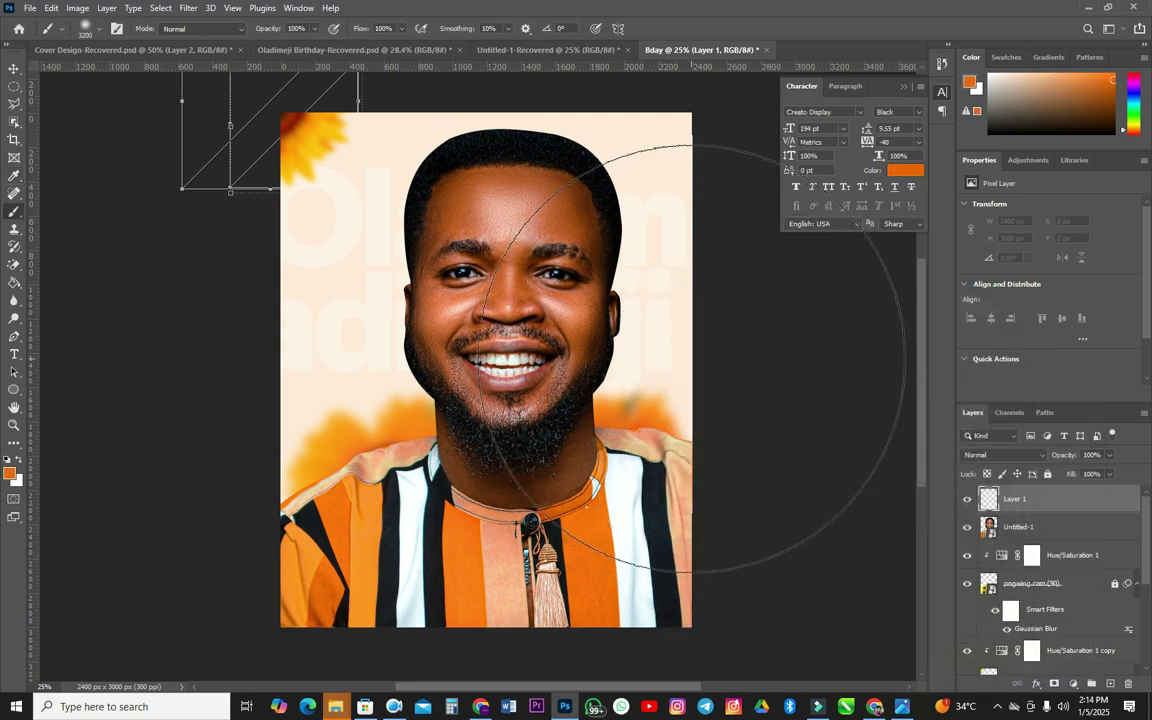
- Paint soft orange on Layer 1 over the right background and top-left sunflower
click(735, 400)
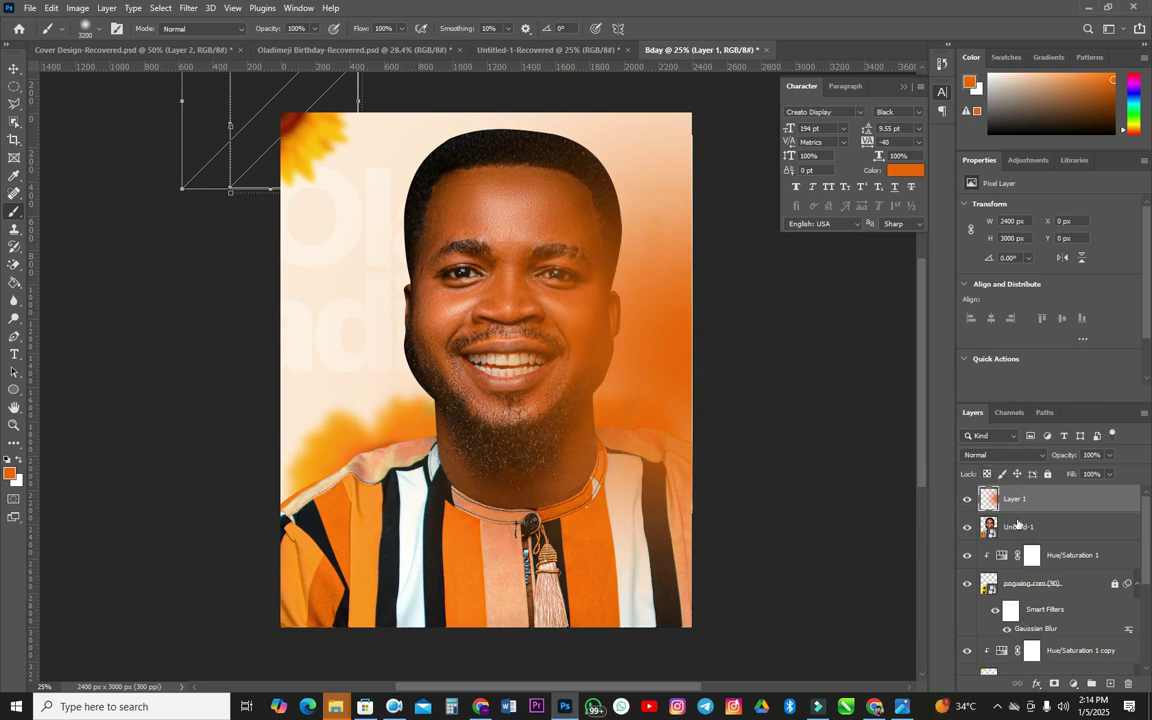
key(bracketleft)
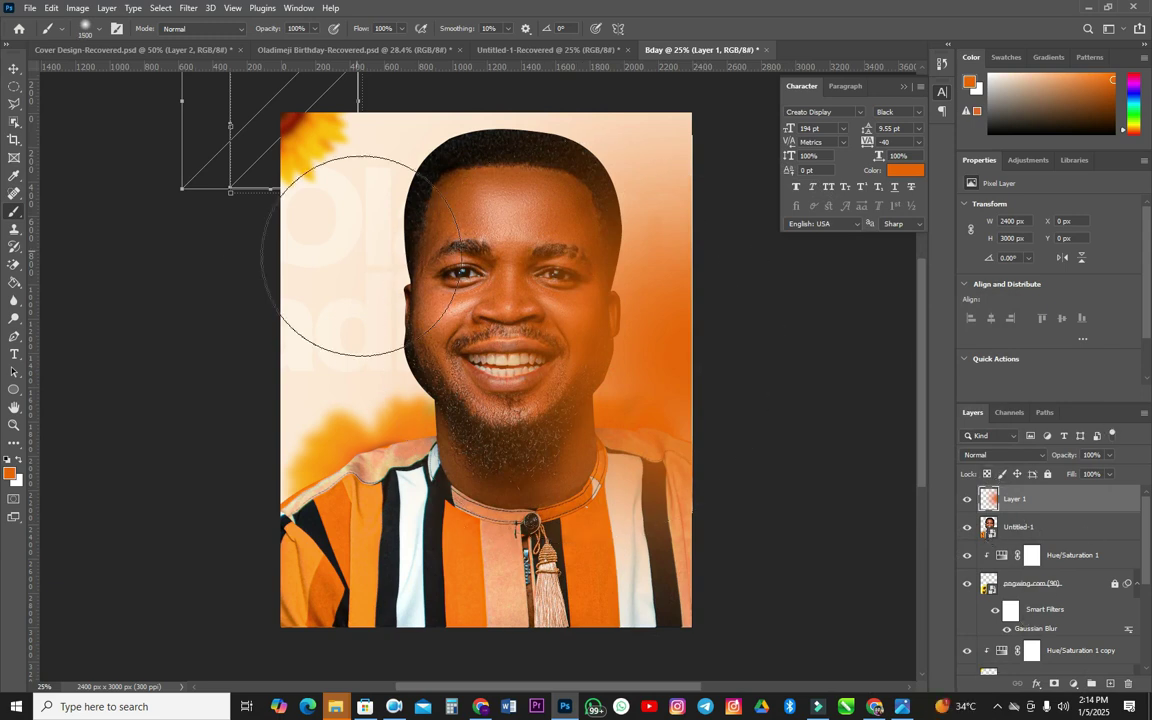
click(262, 152)
key(bracketleft)
key(bracketleft)
key(bracketleft)
key(bracketleft)
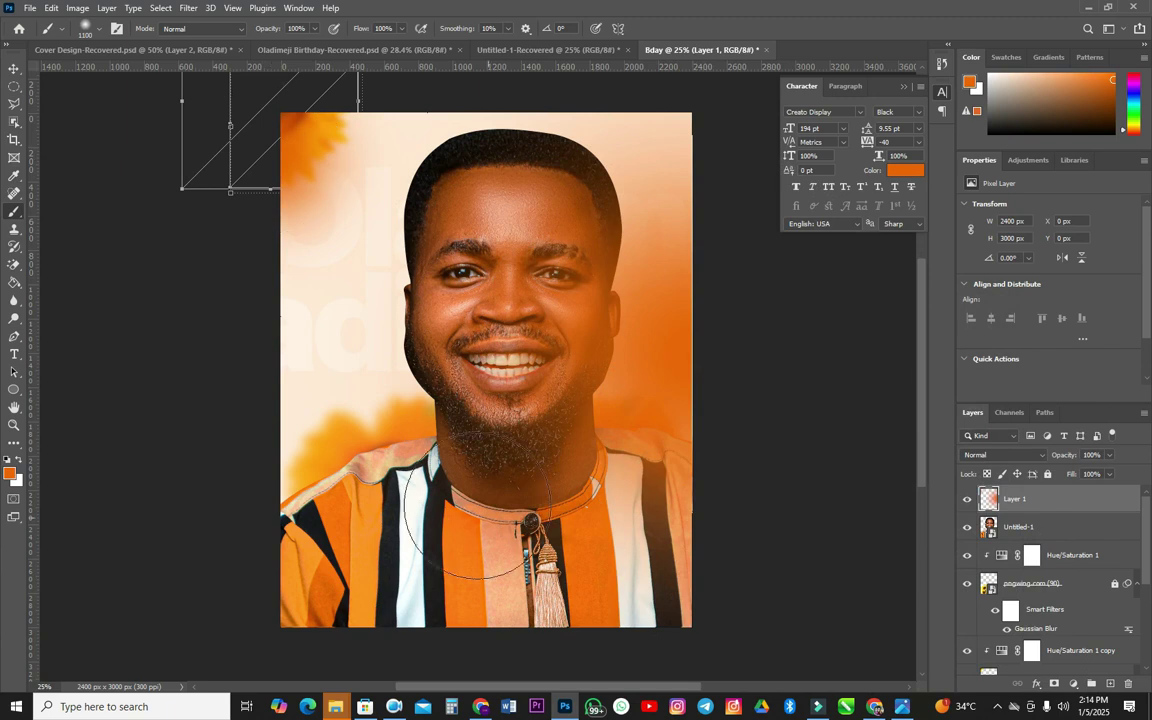
- Set Layer 1's blend mode to Screen
click(1000, 455)
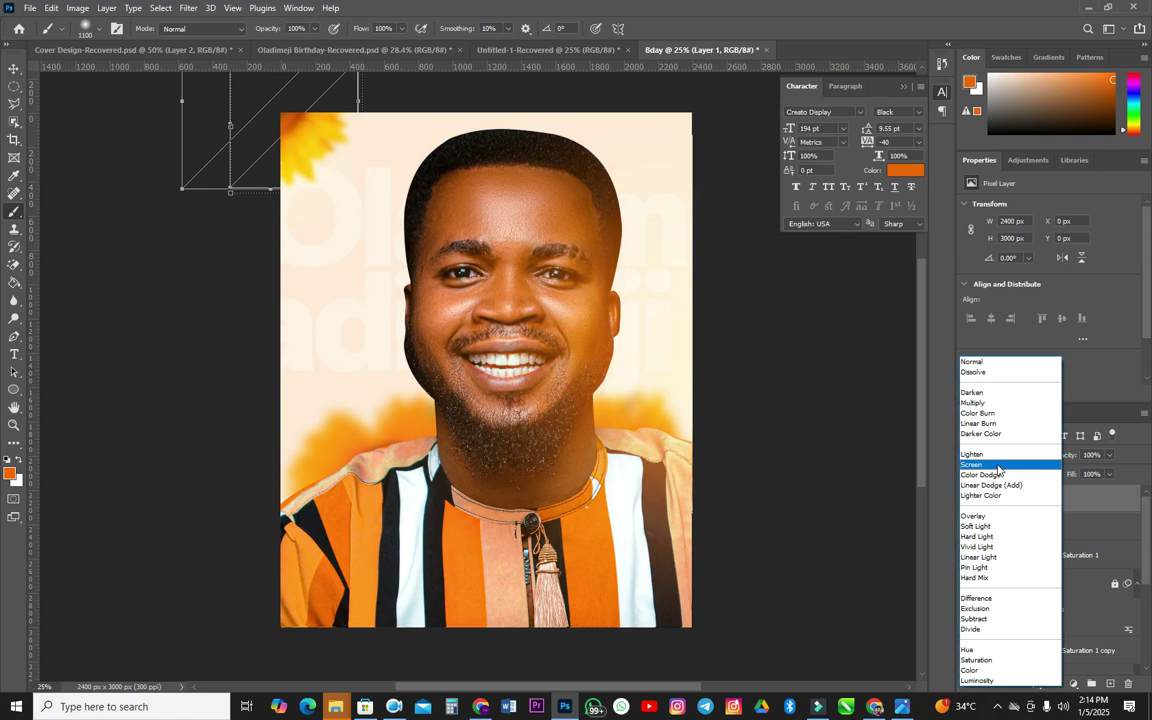
click(998, 465)
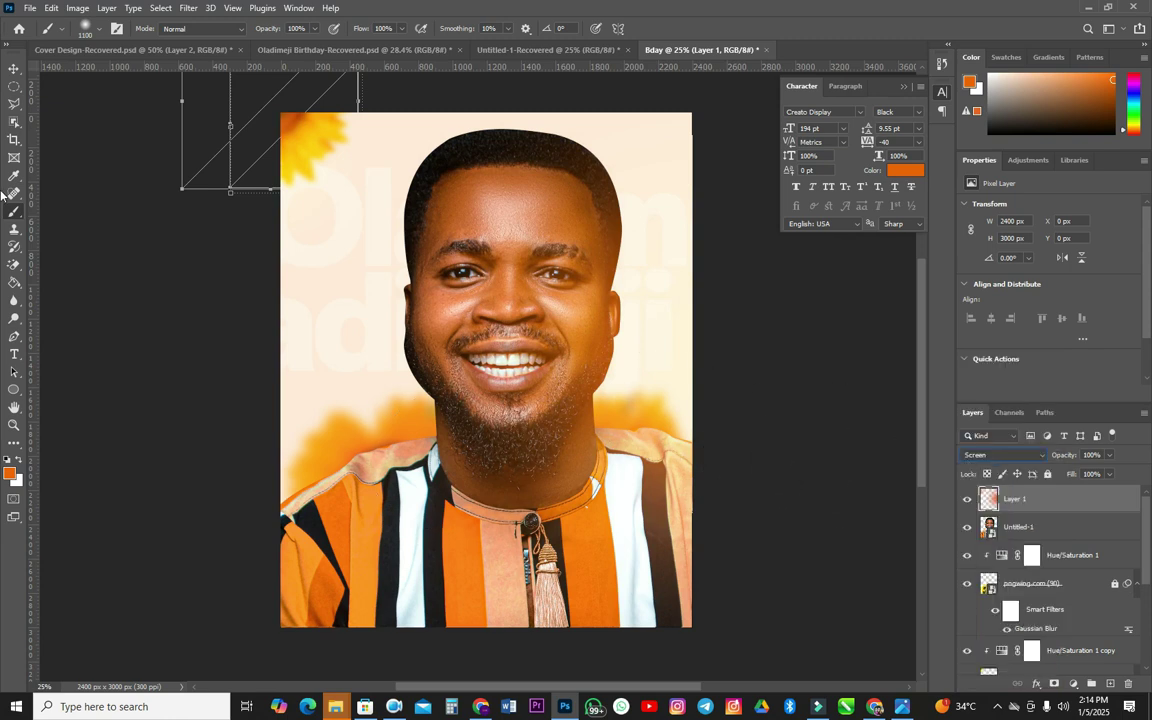
click(14, 68)
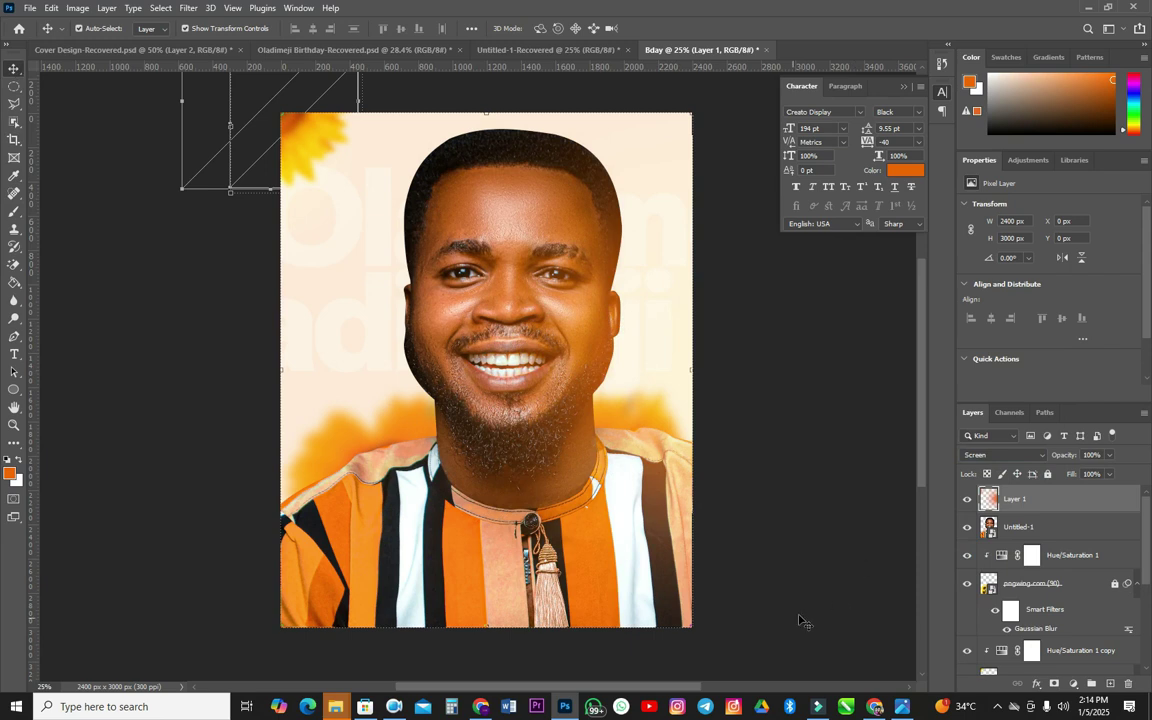
- Lock the Untitled-1 portrait layer and add a new Layer 2 above it
click(443, 175)
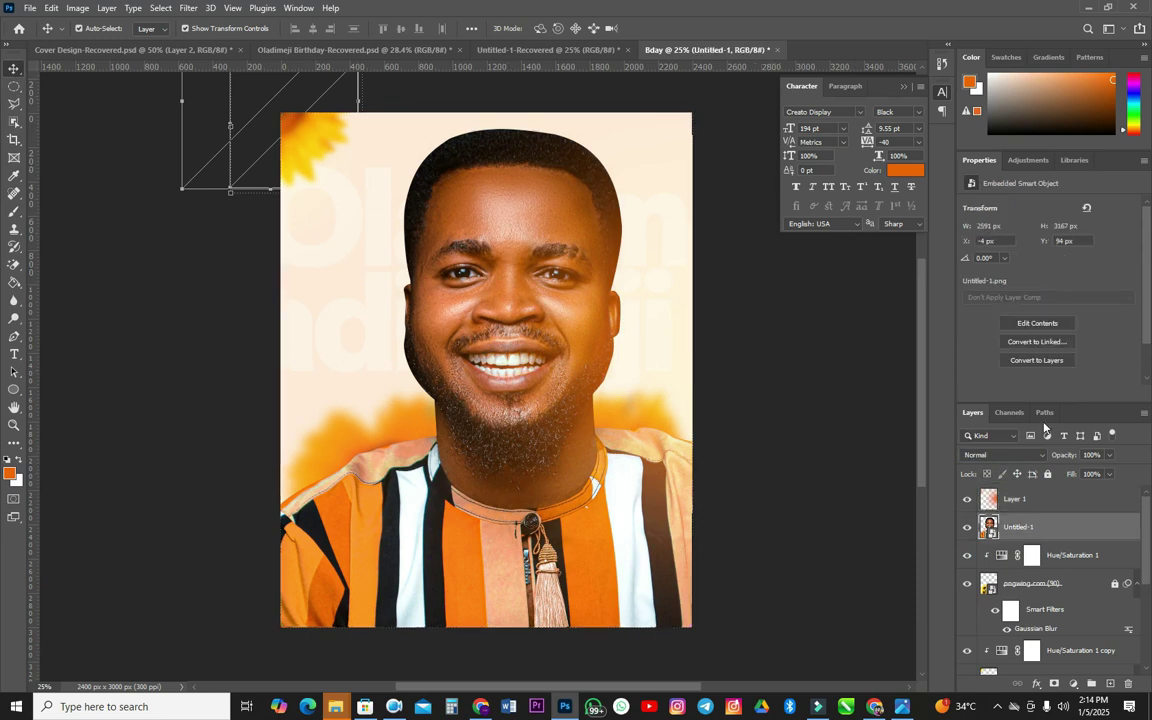
click(1047, 474)
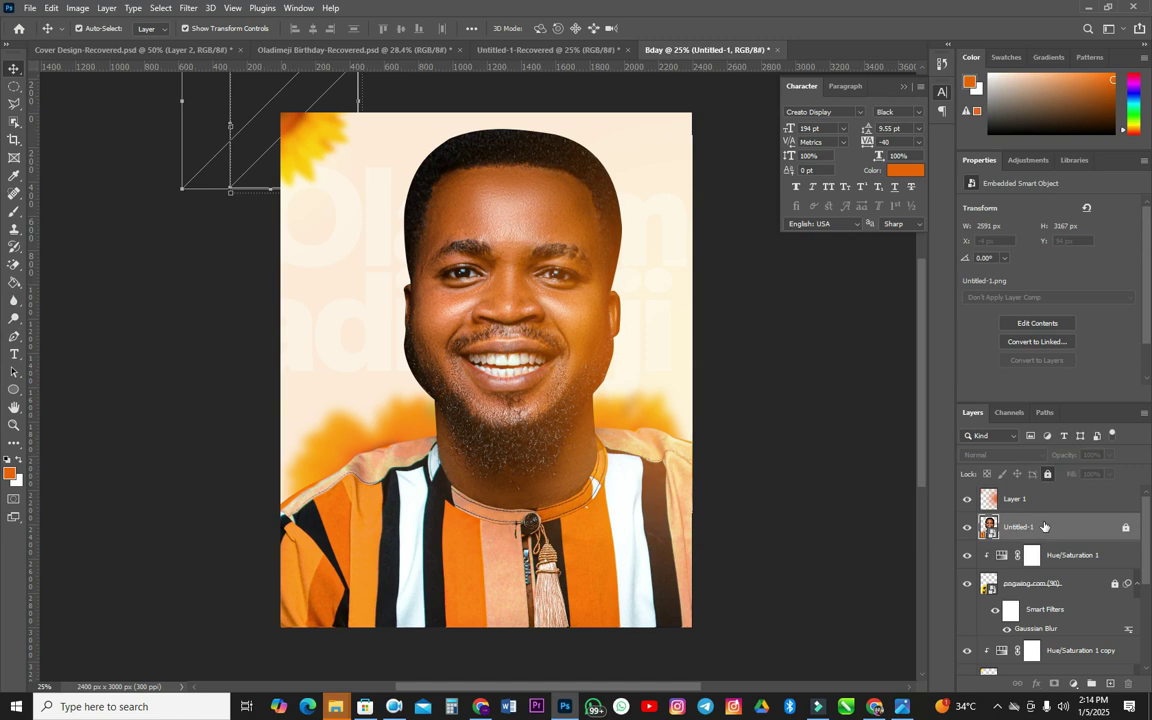
click(1111, 686)
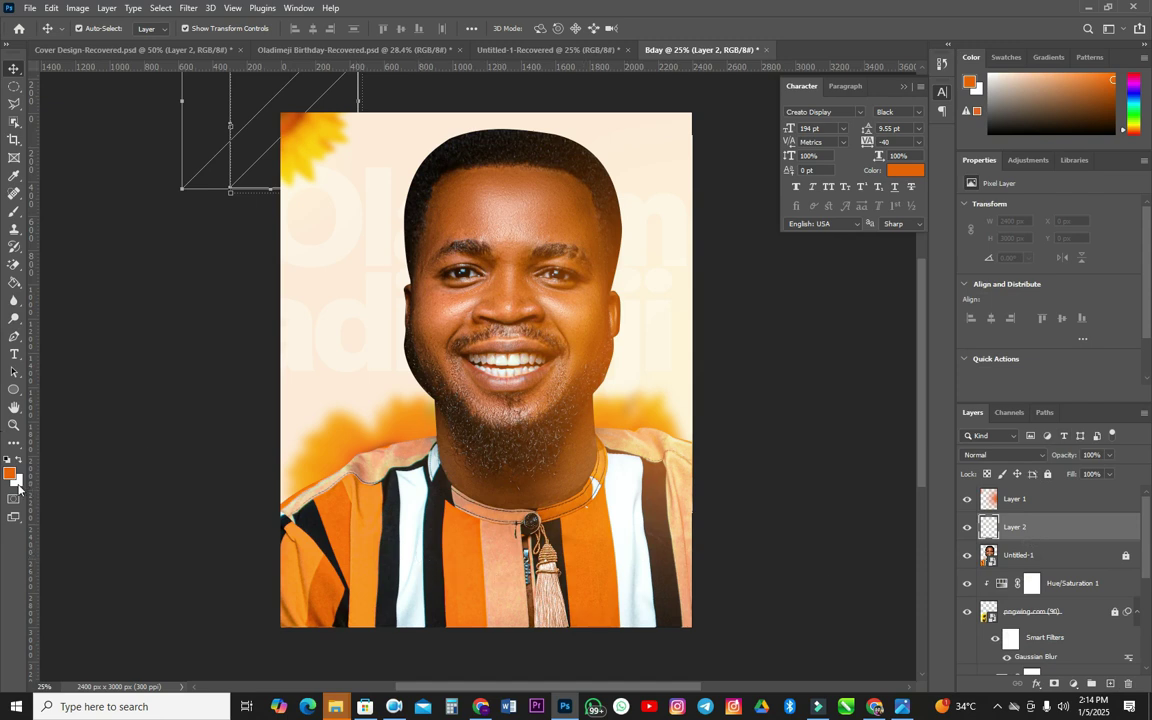
- Set the background colour to black
click(17, 484)
click(655, 504)
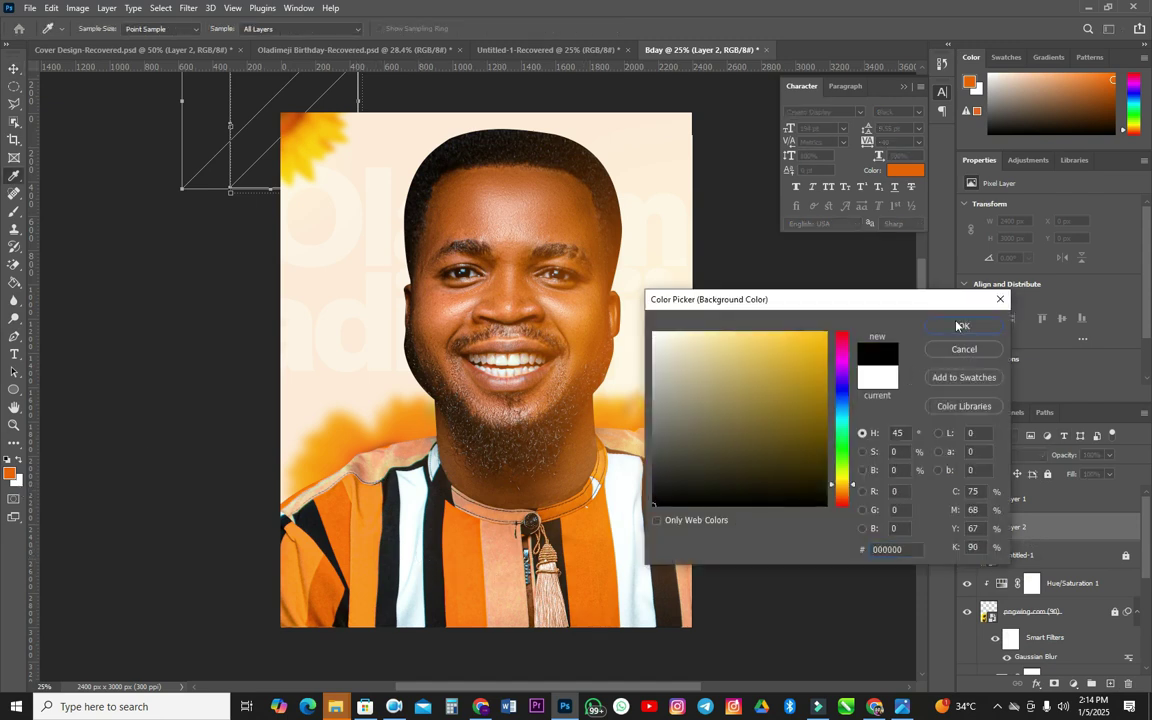
click(960, 326)
key(b)
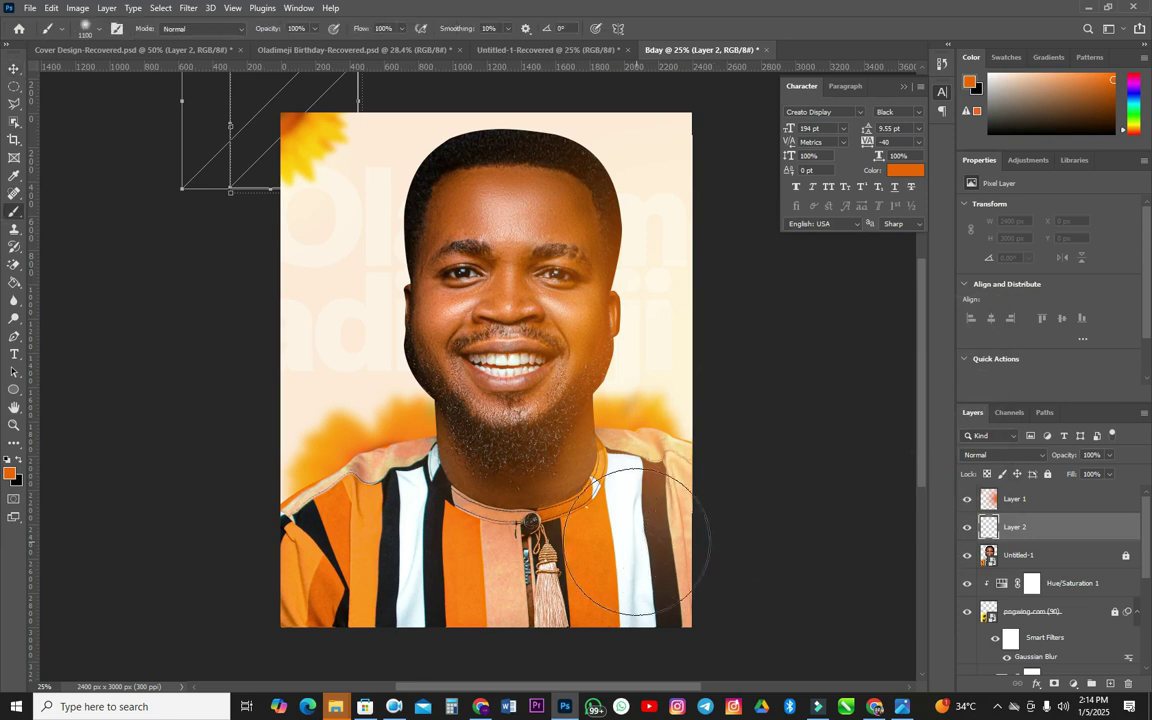
- Paint black shading over the lower shirt on Layer 2 and lower its opacity to 53%
drag(720, 570, 603, 610)
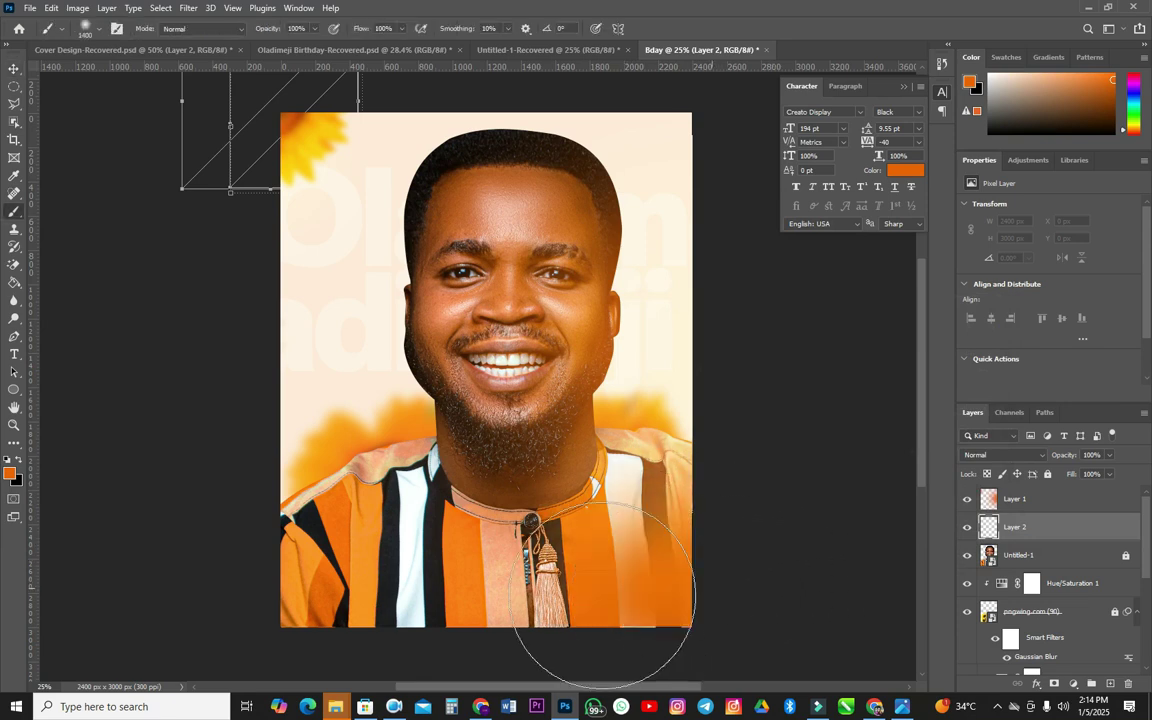
key(ctrl+z)
key(bracketright)
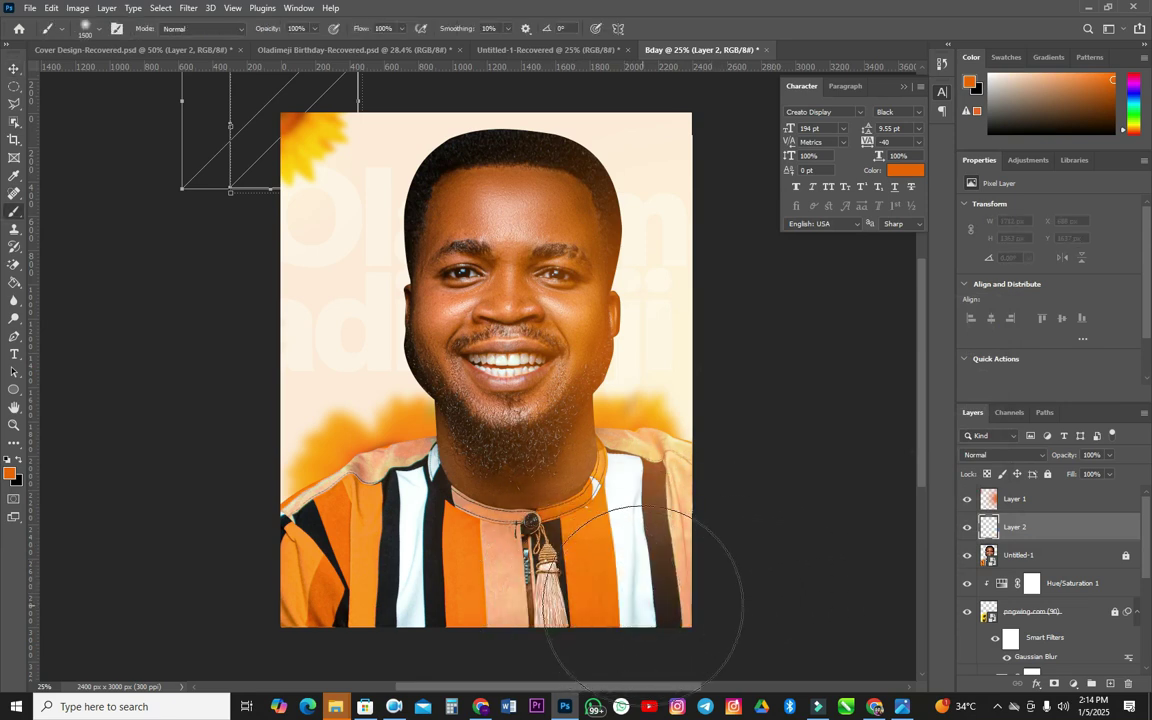
key(bracketright)
key(bracketright)
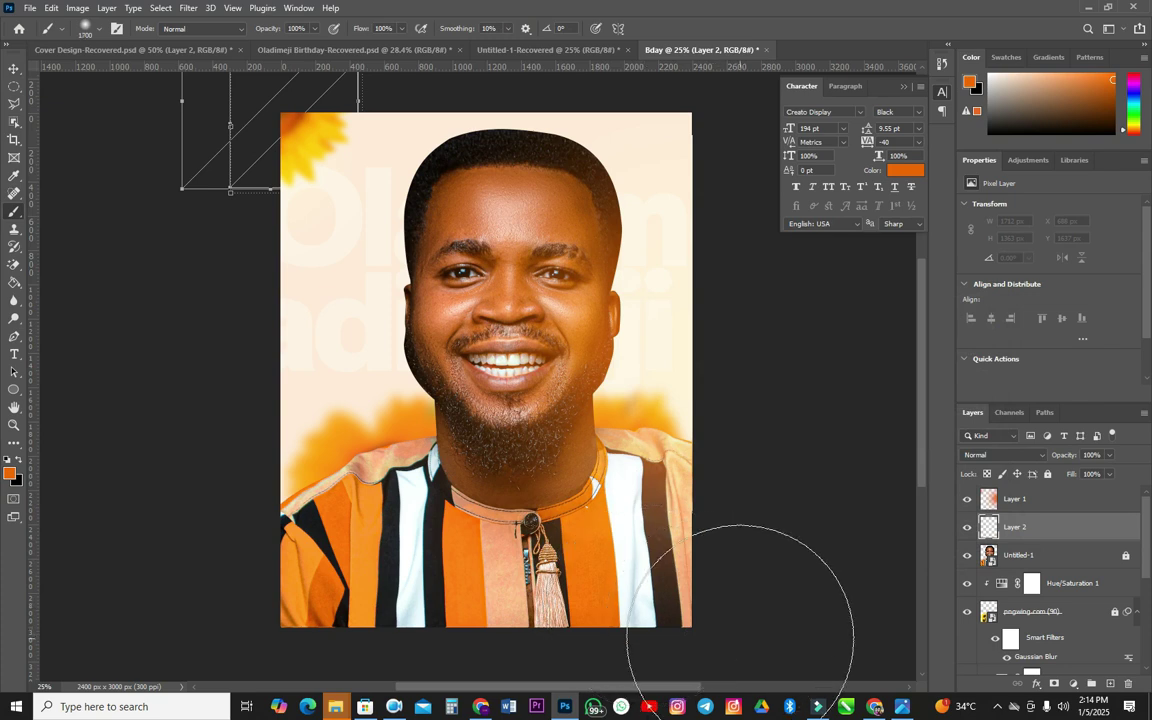
key(x)
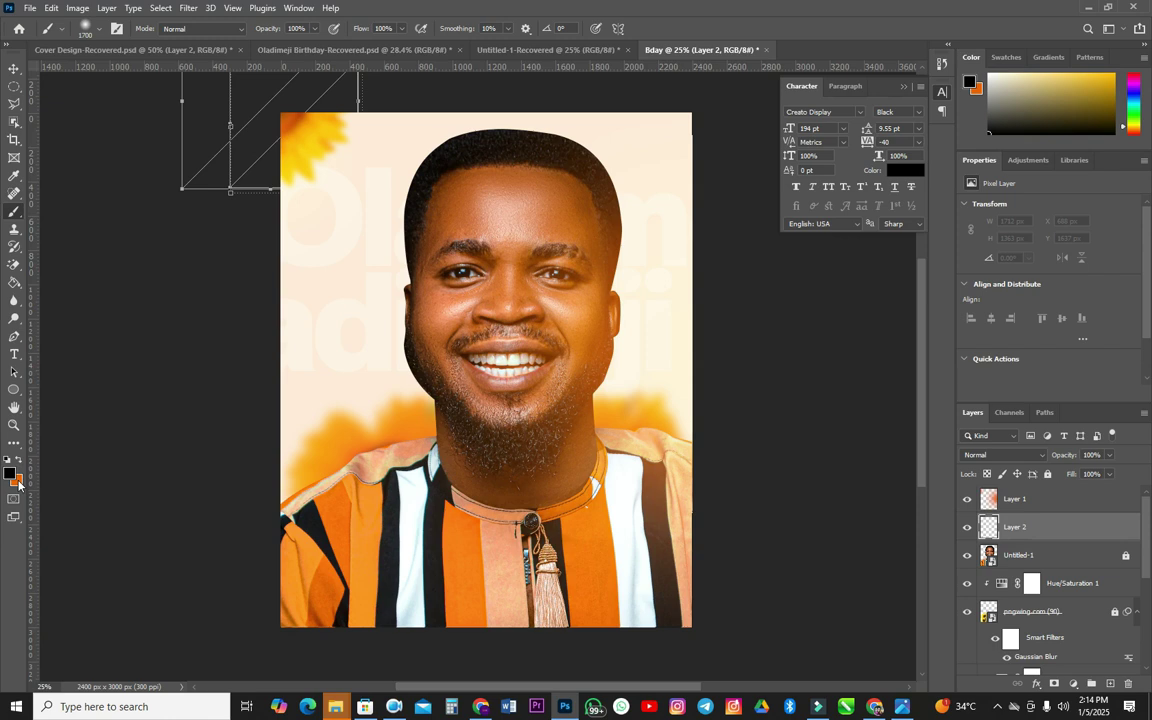
mouse_move(745, 625)
mouse_down()
mouse_move(530, 618)
mouse_move(283, 640)
mouse_move(285, 655)
mouse_move(406, 690)
mouse_move(835, 690)
mouse_move(360, 681)
mouse_move(60, 700)
mouse_up()
drag(1066, 458, 1041, 458)
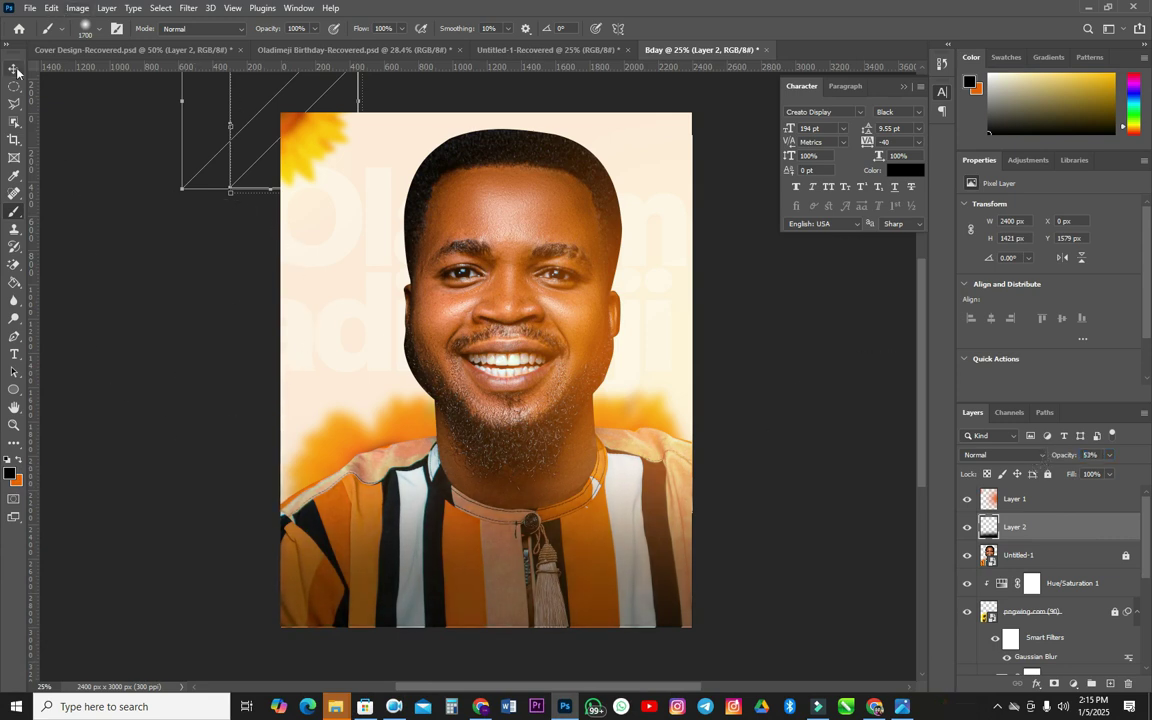
key(v)
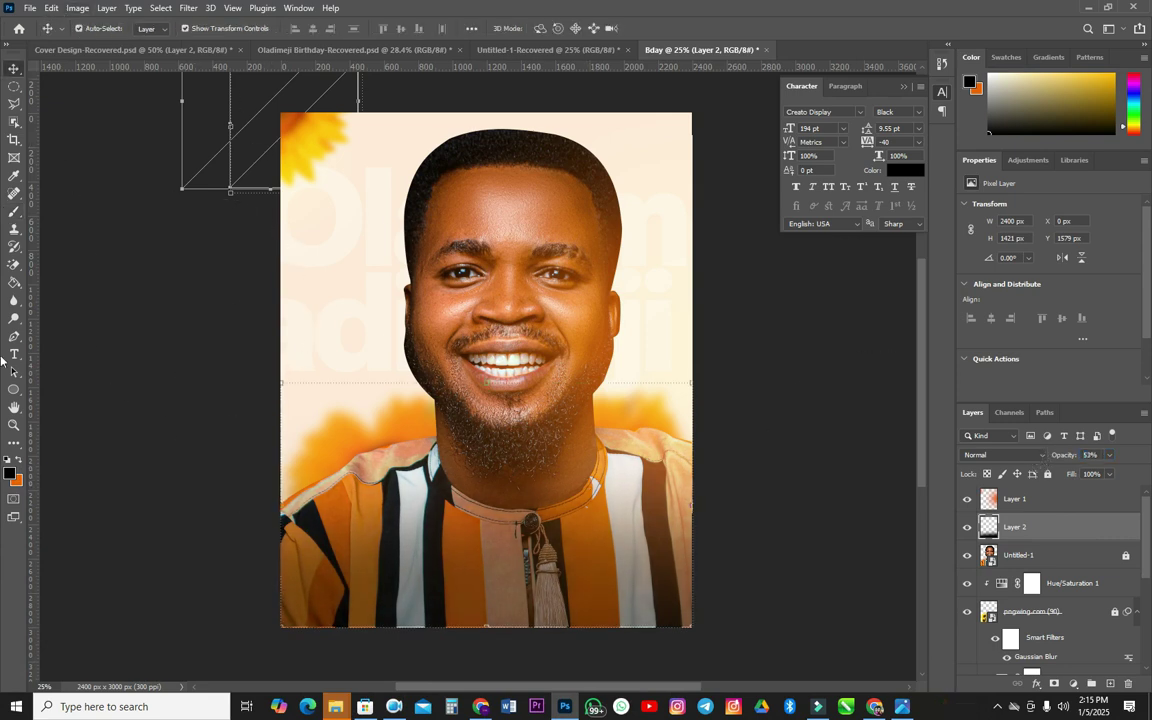
click(14, 354)
click(336, 543)
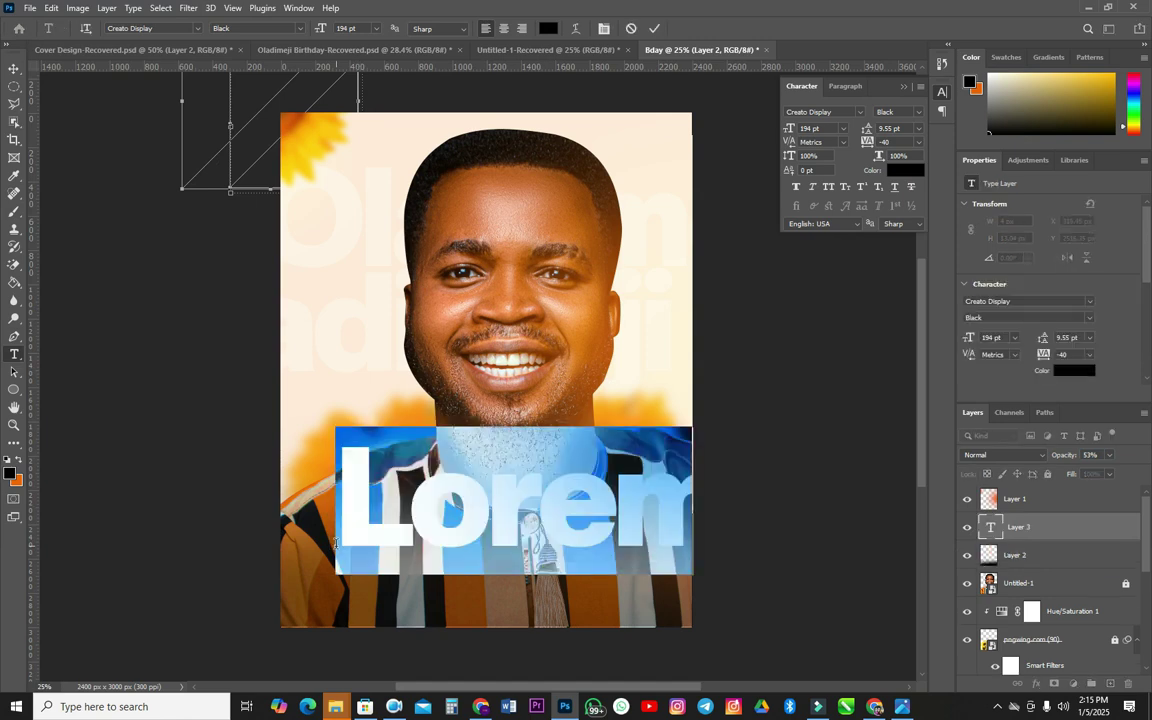
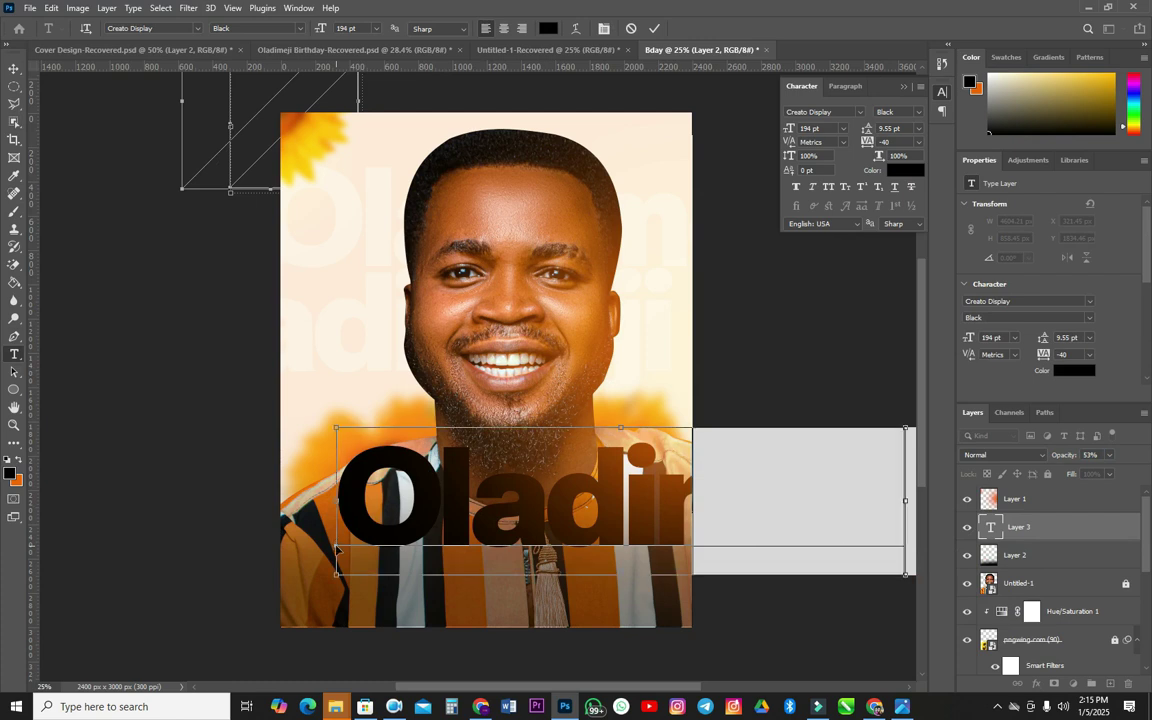
key(ctrl+a)
drag(792, 129, 734, 139)
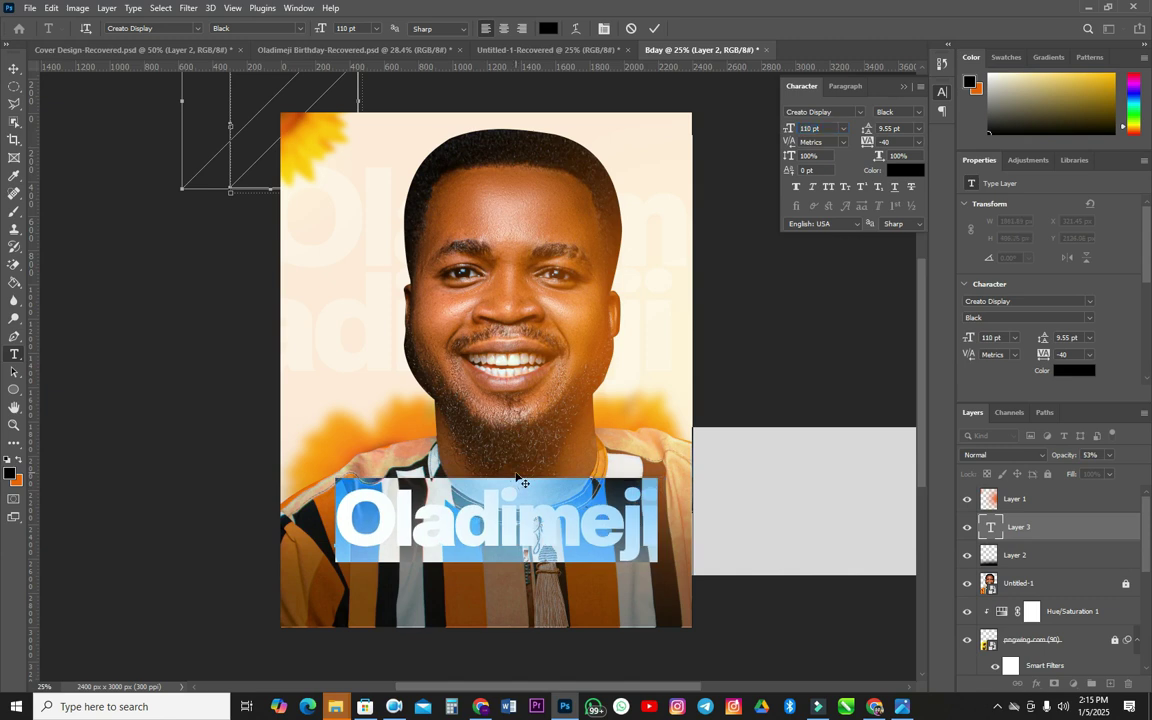
drag(518, 482, 512, 509)
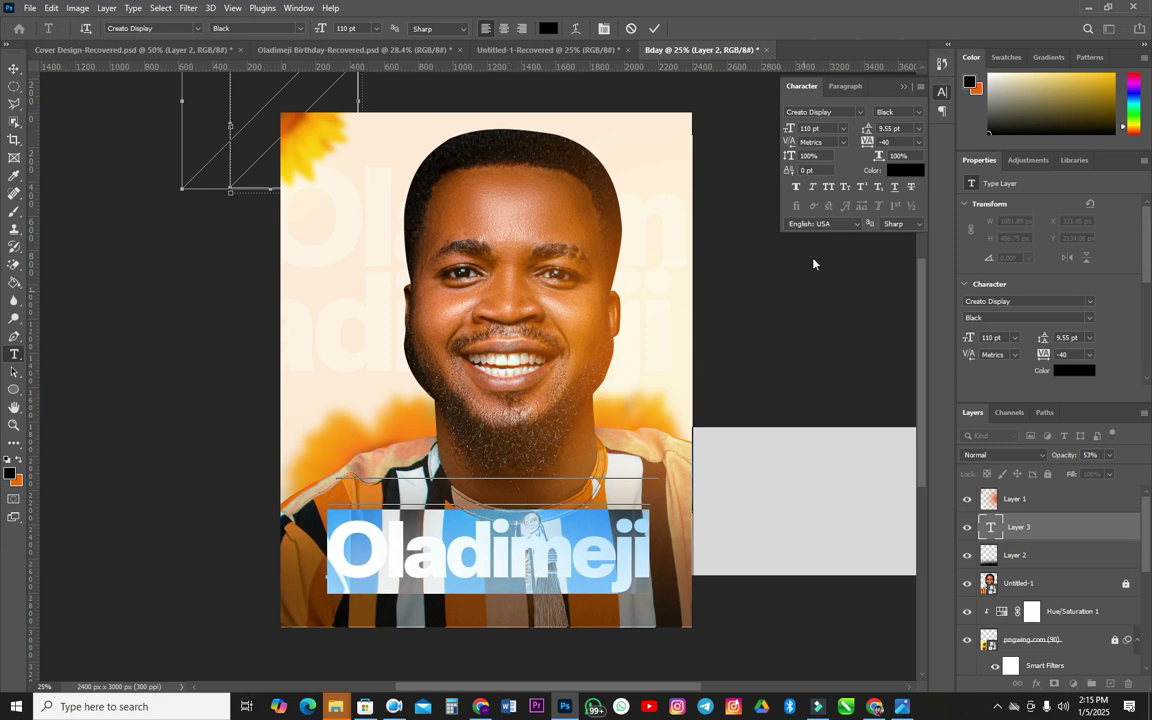
click(654, 28)
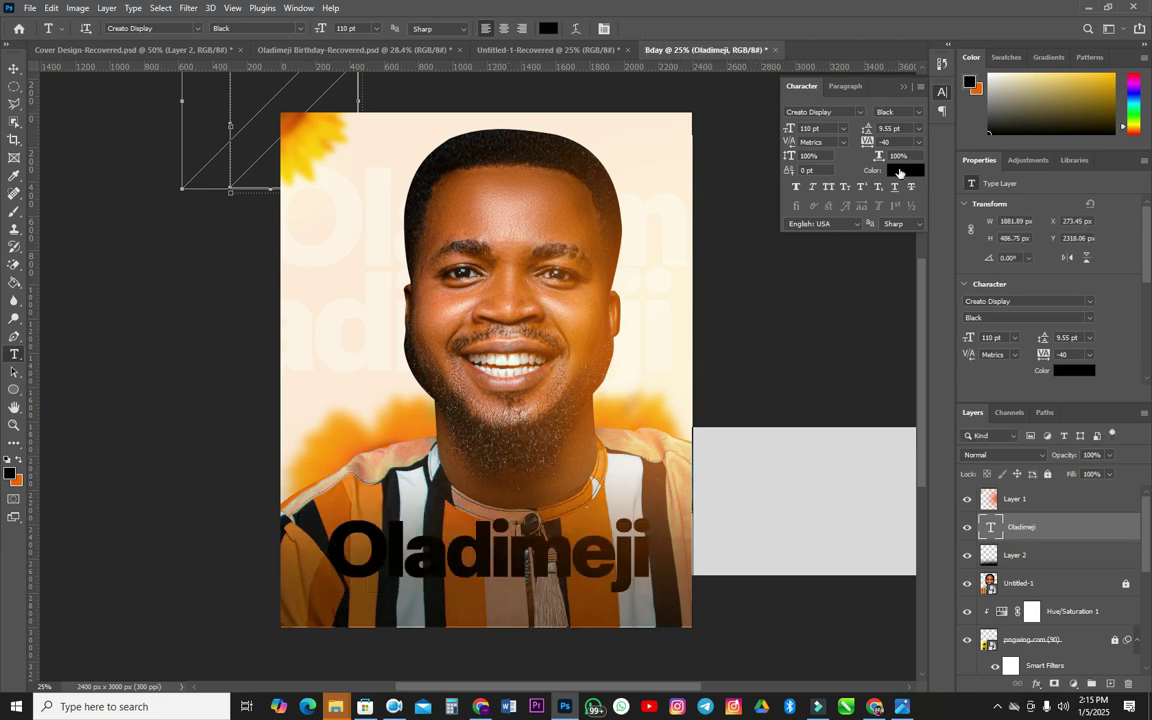
click(904, 170)
click(653, 334)
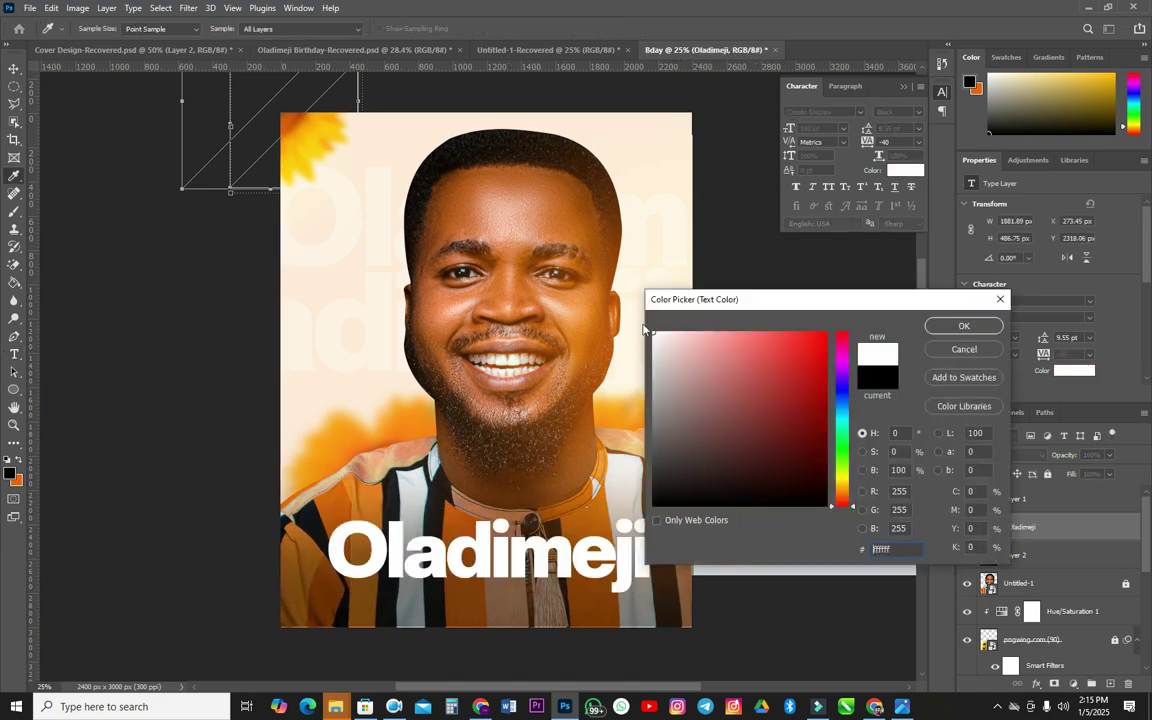
click(962, 326)
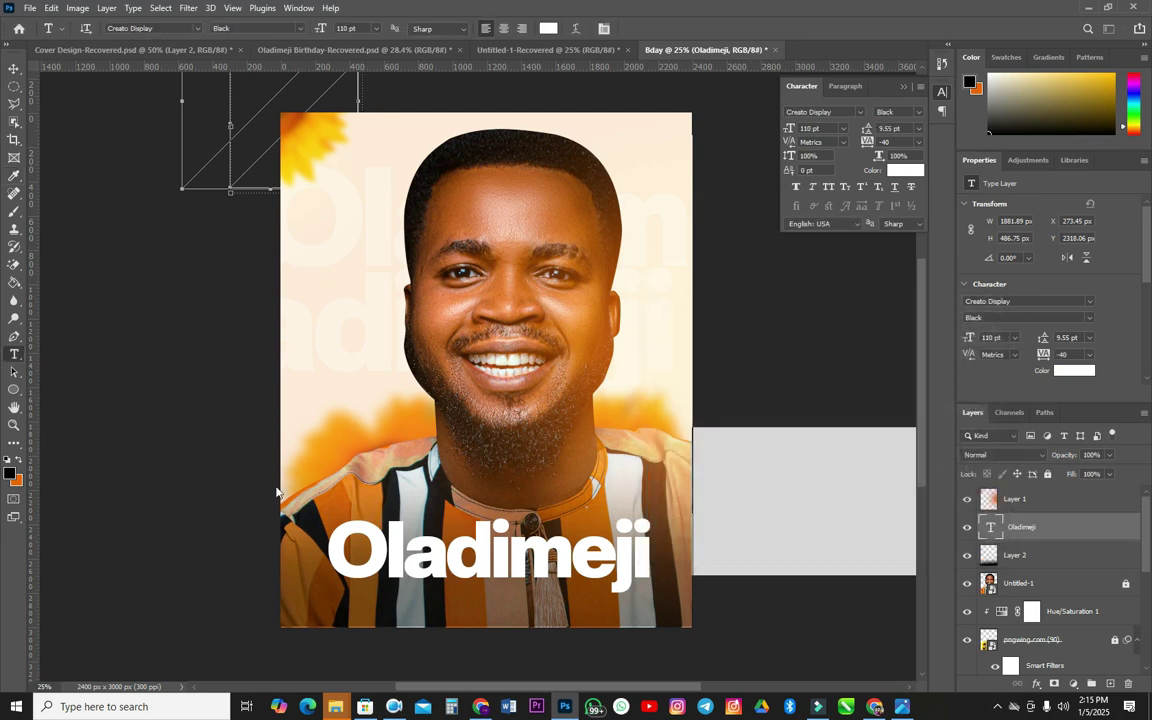
click(360, 474)
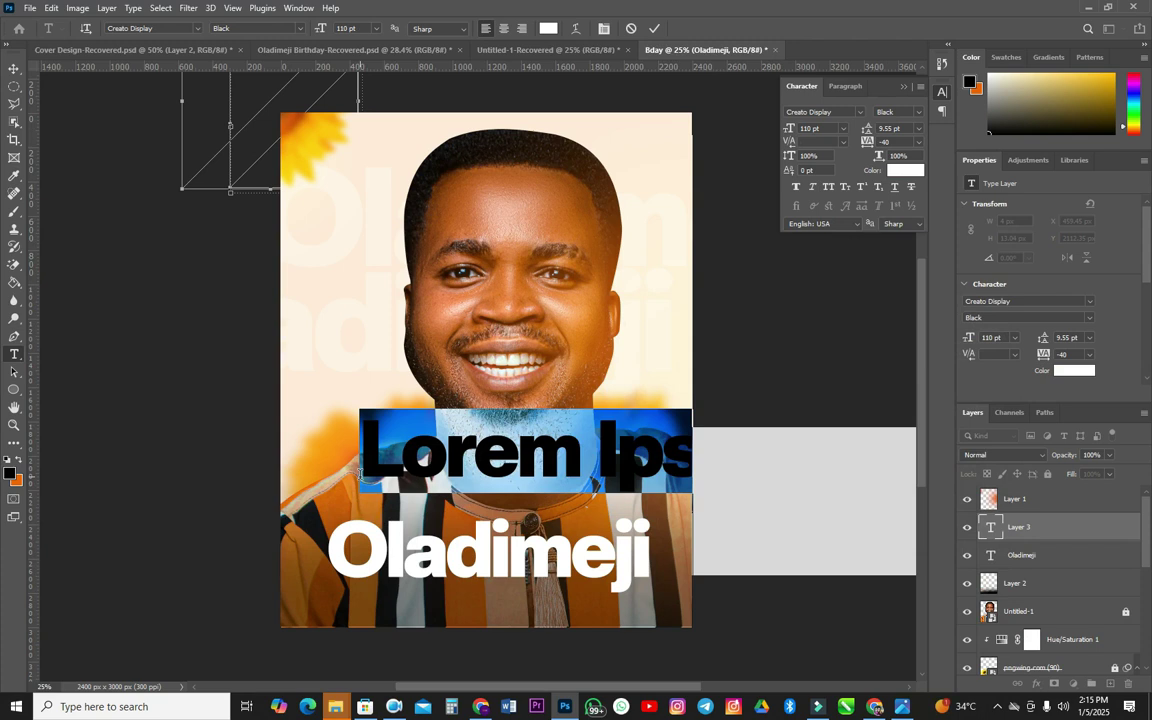
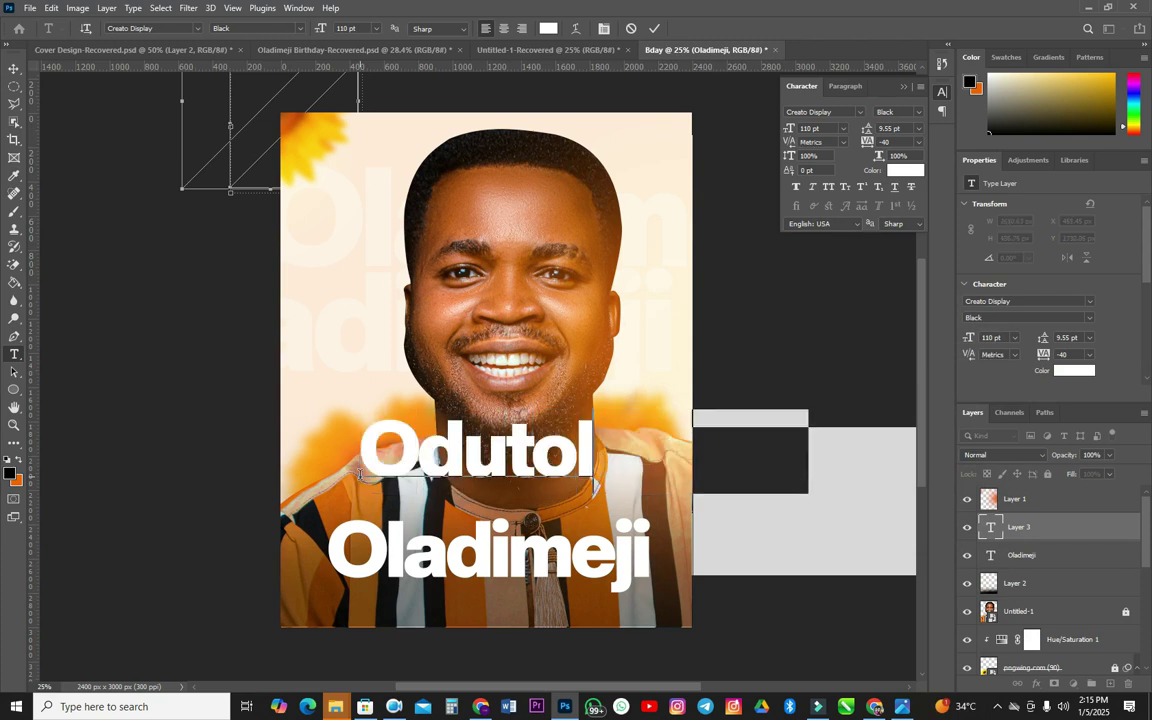
click(14, 68)
click(839, 112)
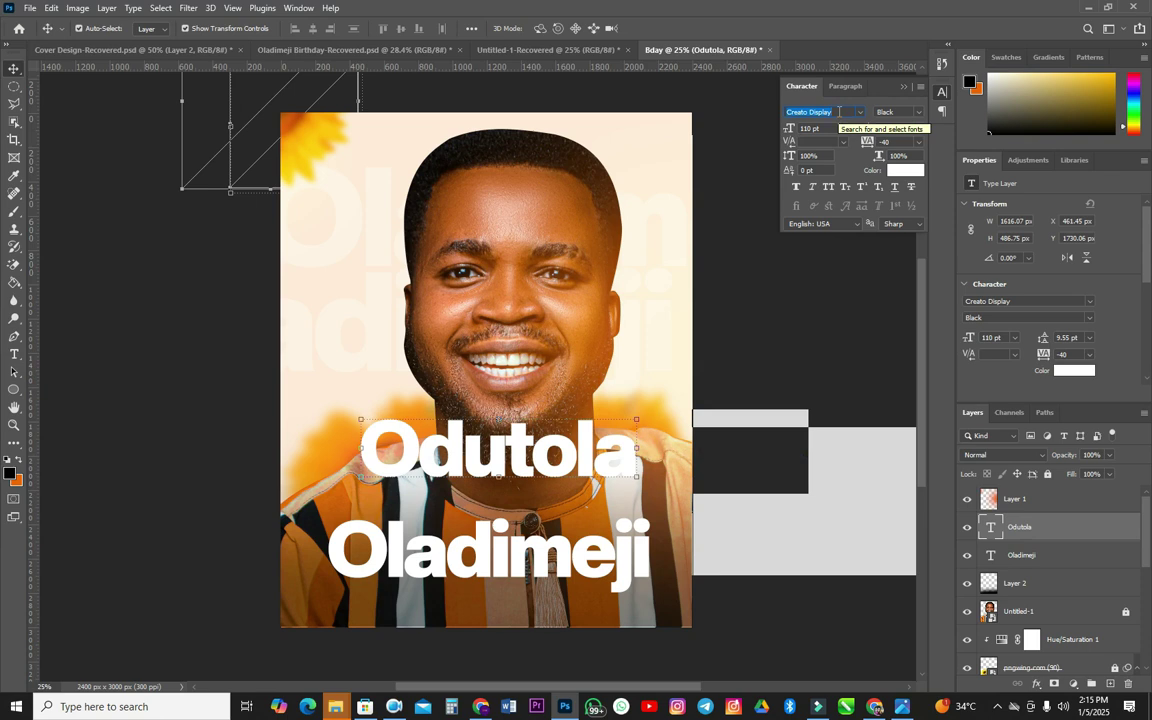
text(bi)
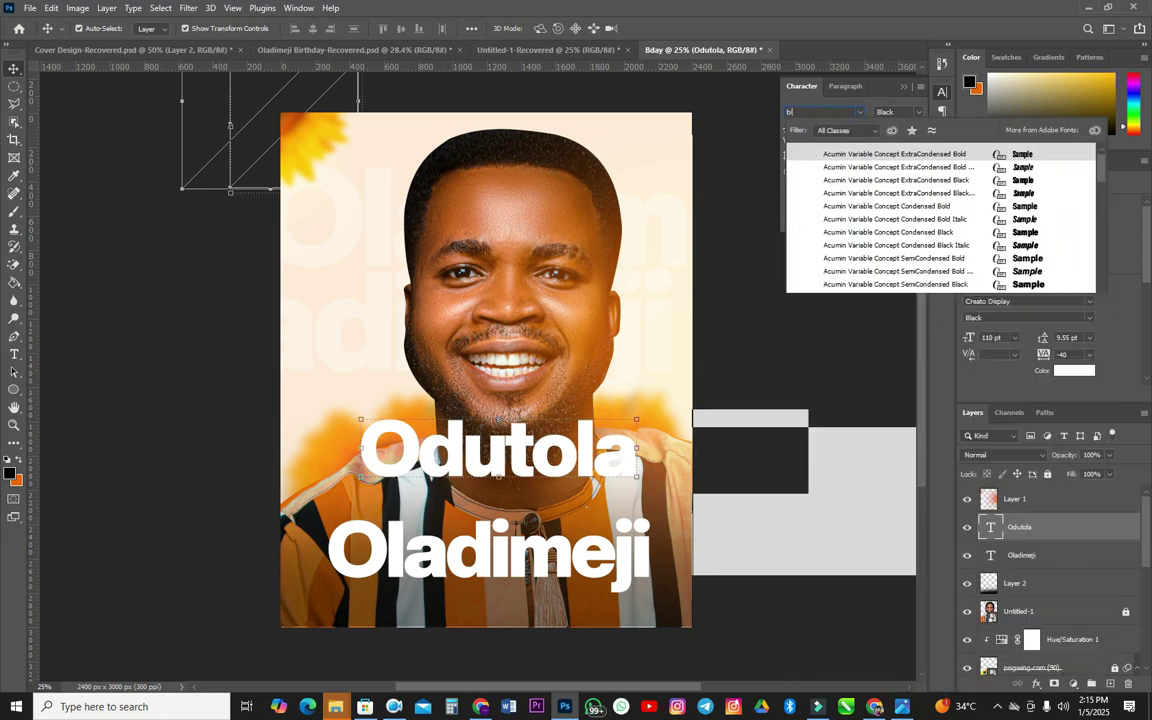
text(llion Dreams)
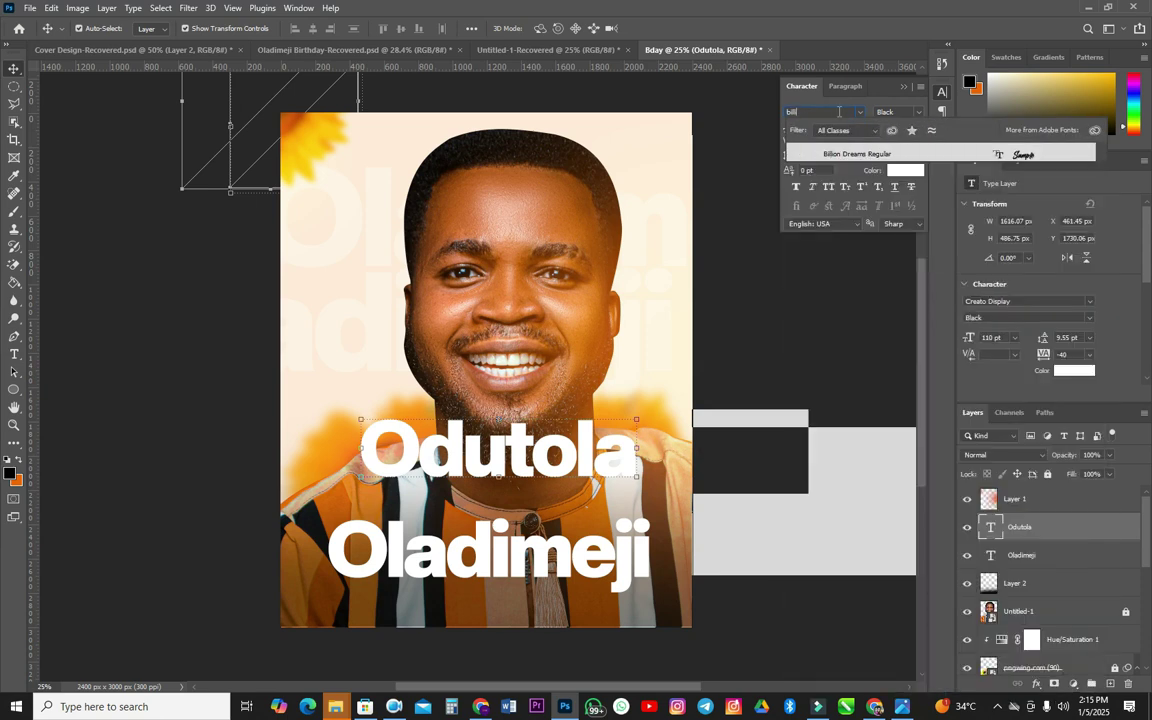
click(906, 152)
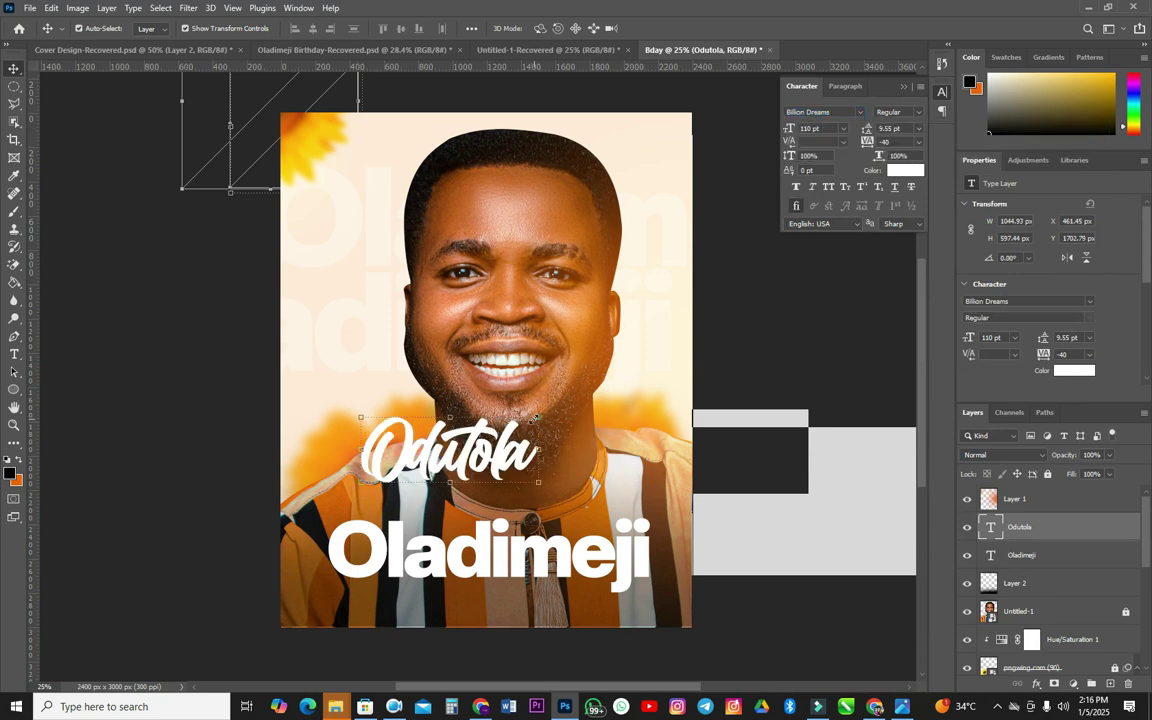
key(ctrl+t)
drag(537, 405, 451, 483)
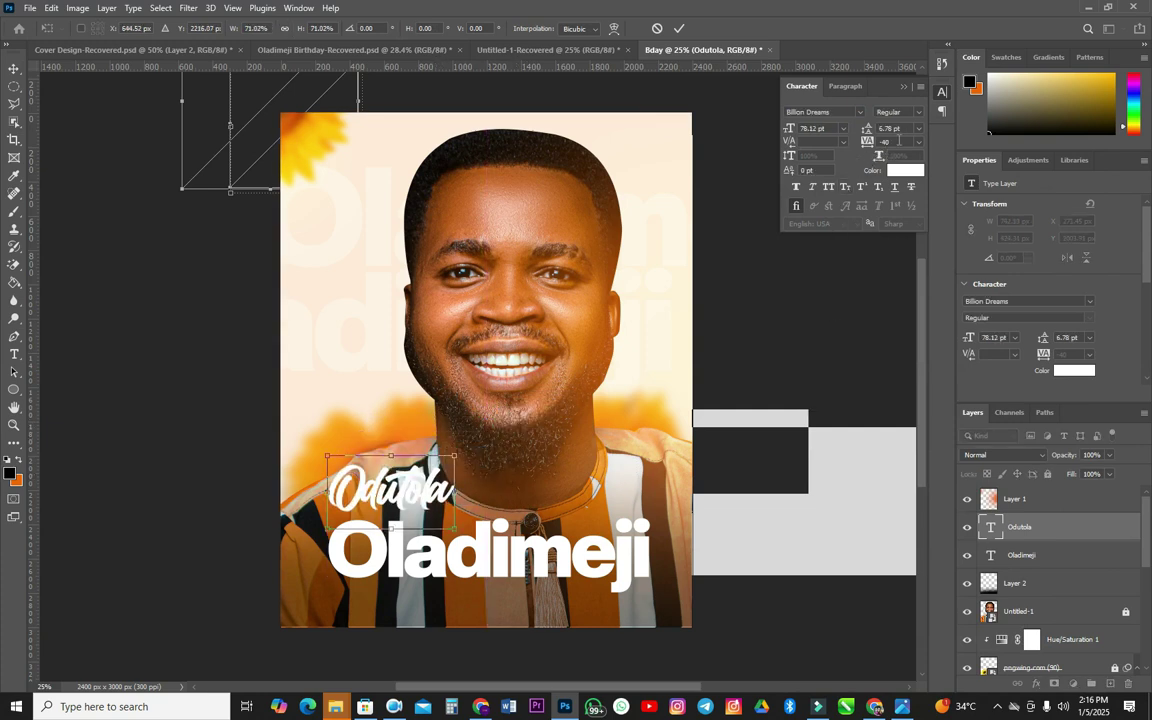
key(Return)
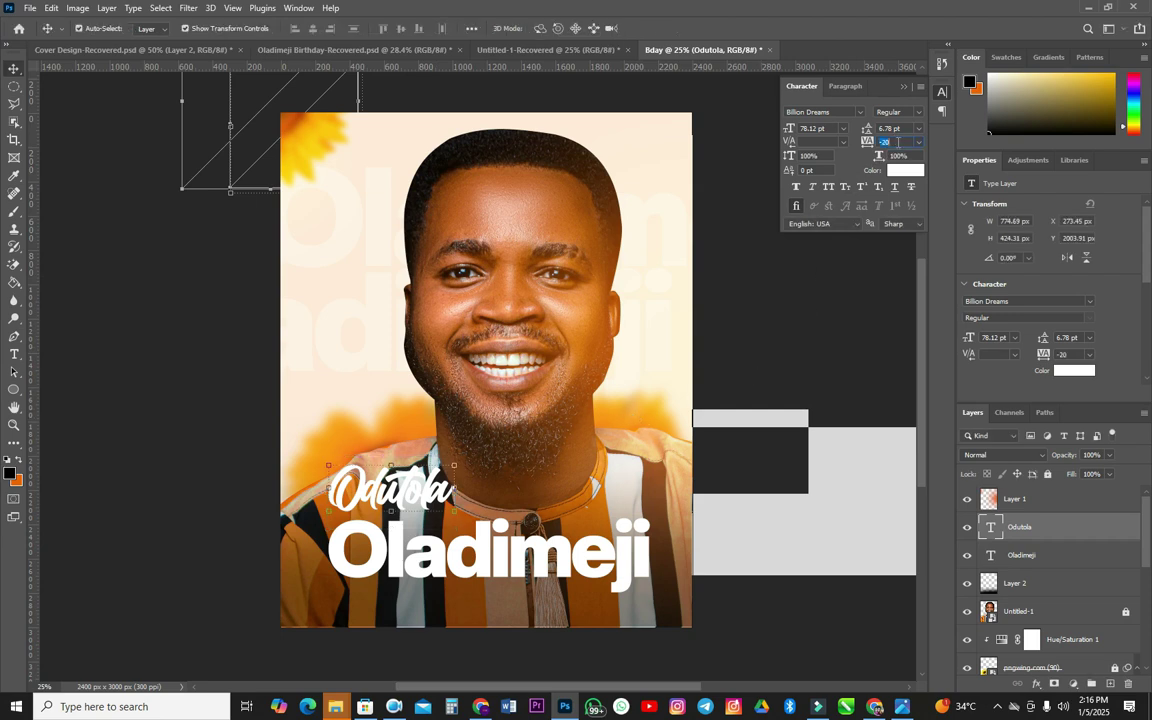
text(0)
key(Return)
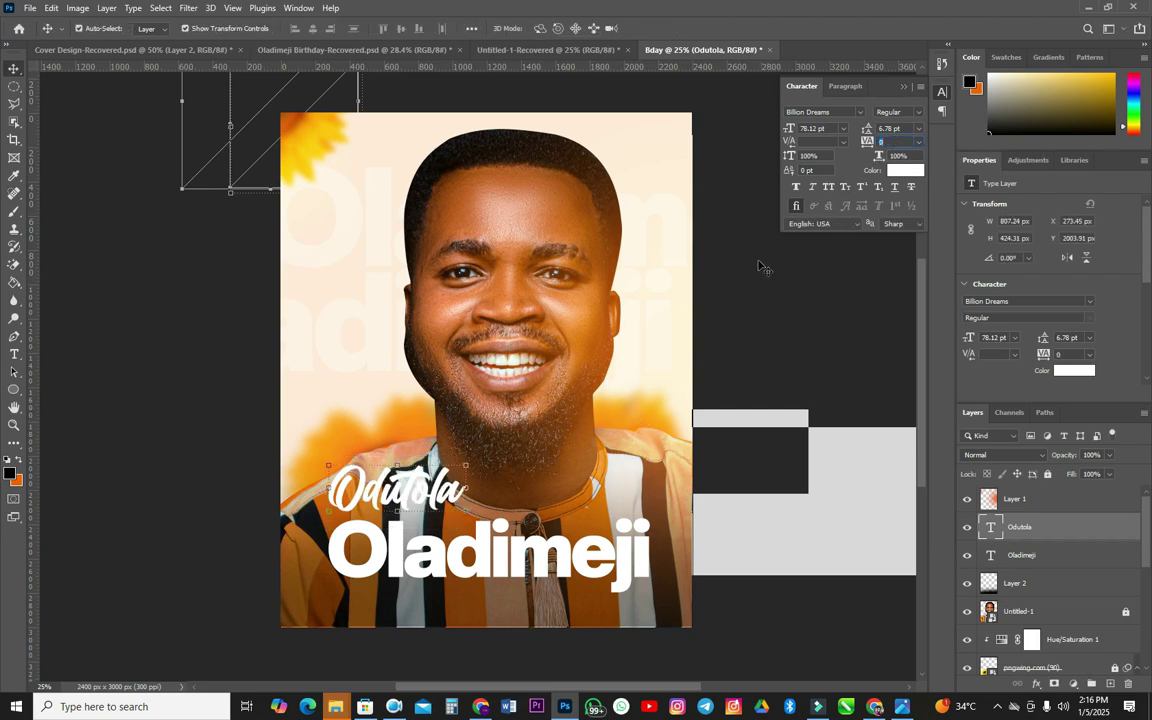
drag(400, 446, 451, 458)
click(768, 578)
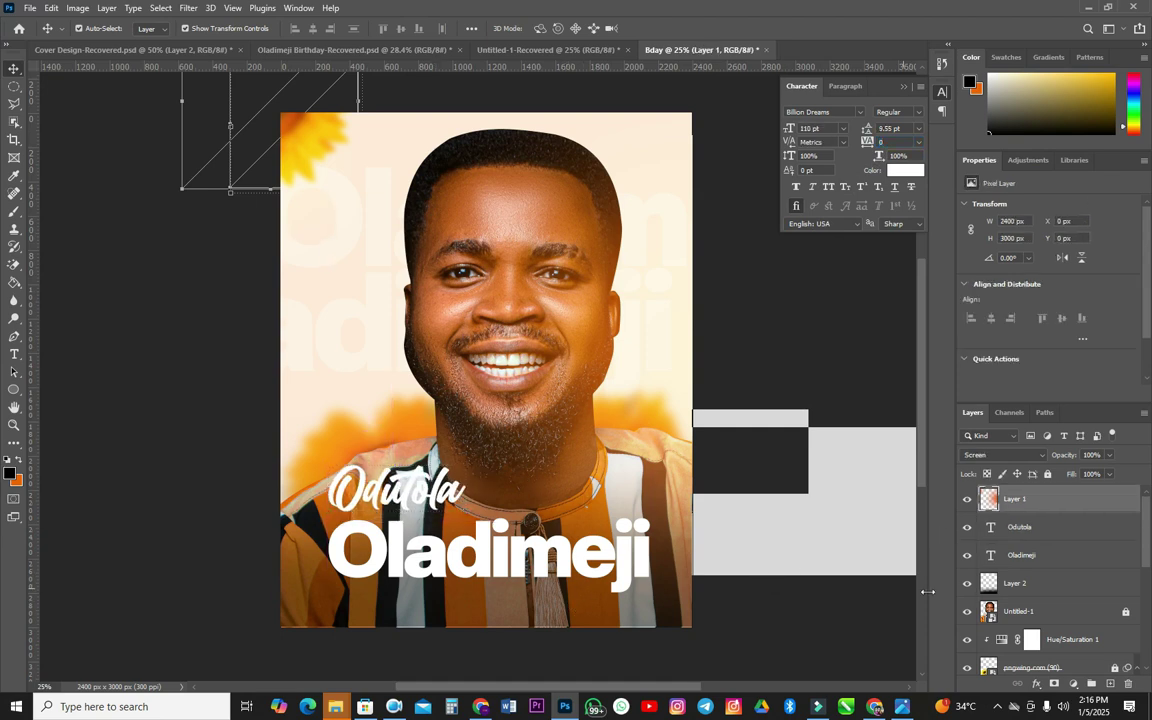
- Stretch Layer 2's shading taller and wider over the lower poster
click(1013, 590)
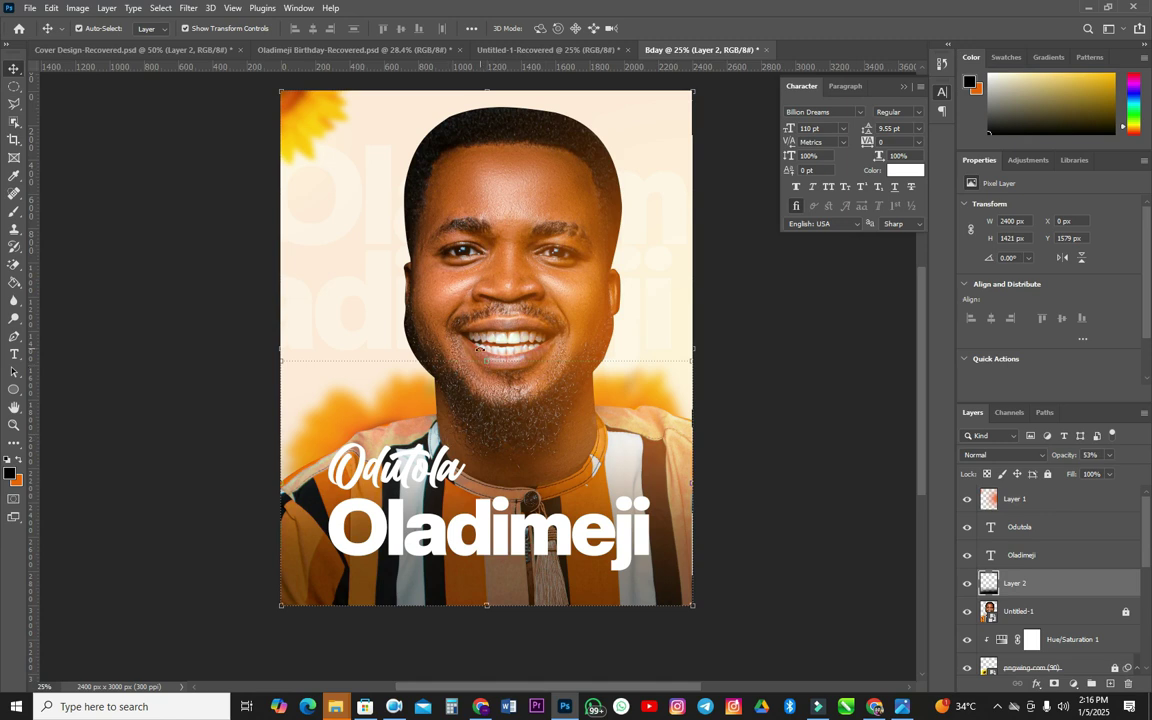
drag(489, 361, 500, 321)
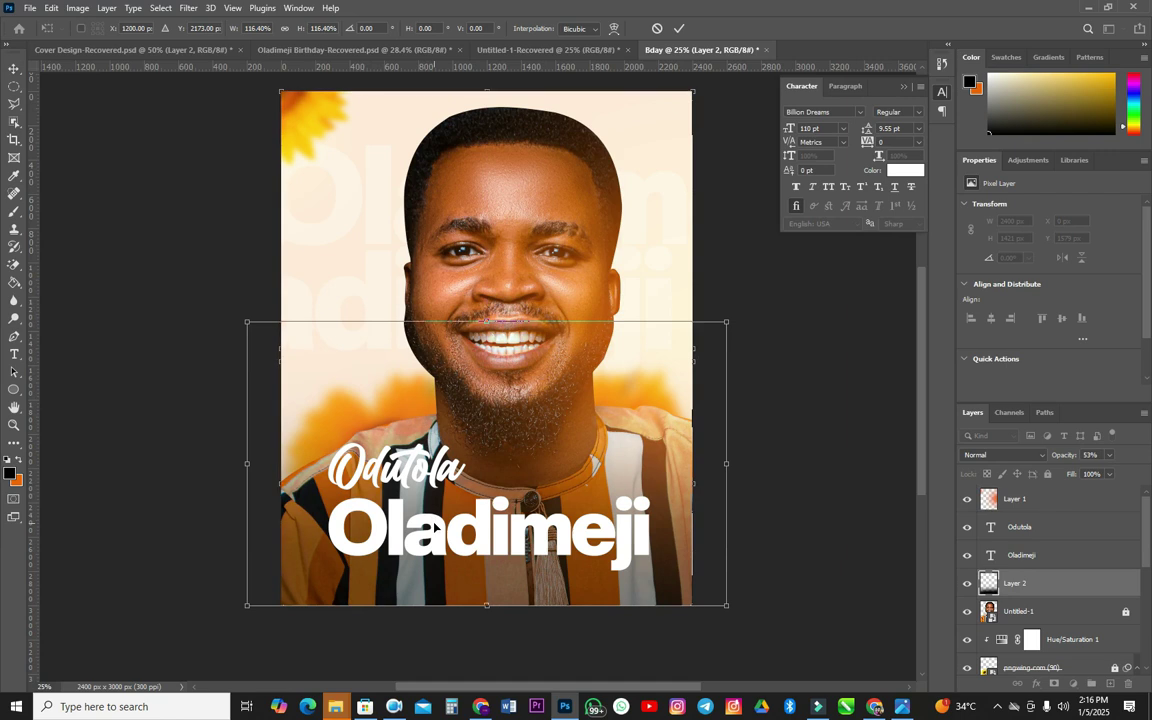
drag(438, 477, 438, 487)
key(shift+Up)
key(shift+Up)
key(shift+Up)
key(shift+Up)
key(shift+Up)
key(shift+Up)
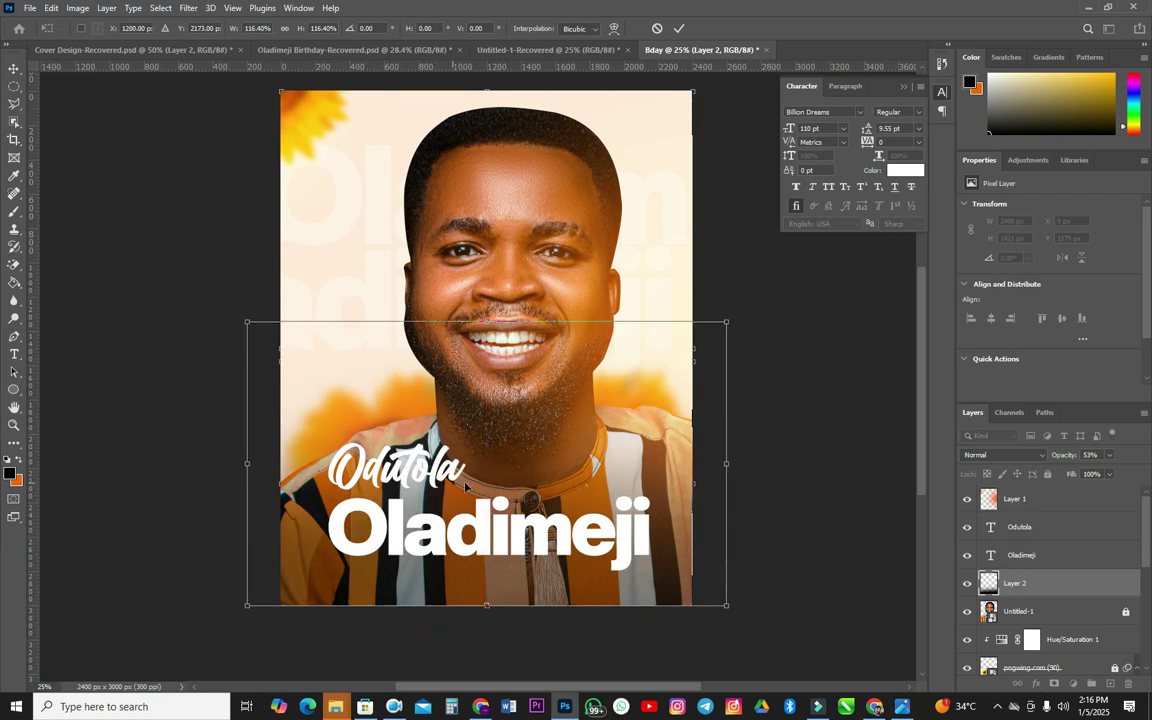
key(Return)
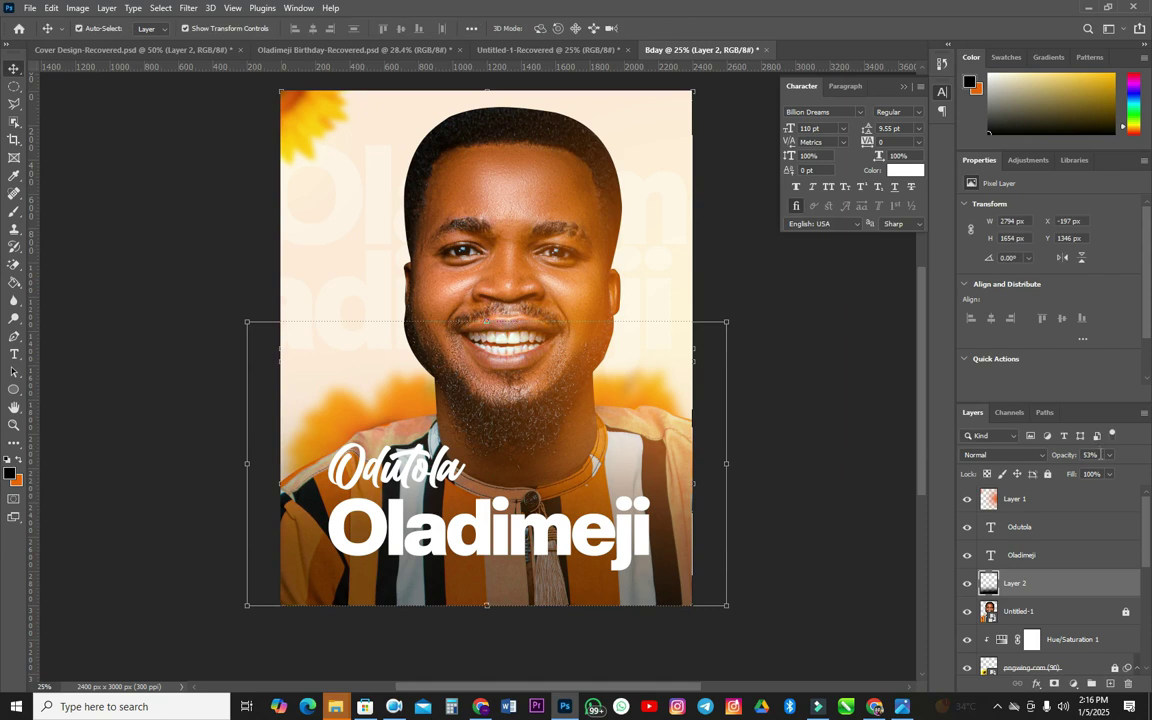
key(Up)
key(Up)
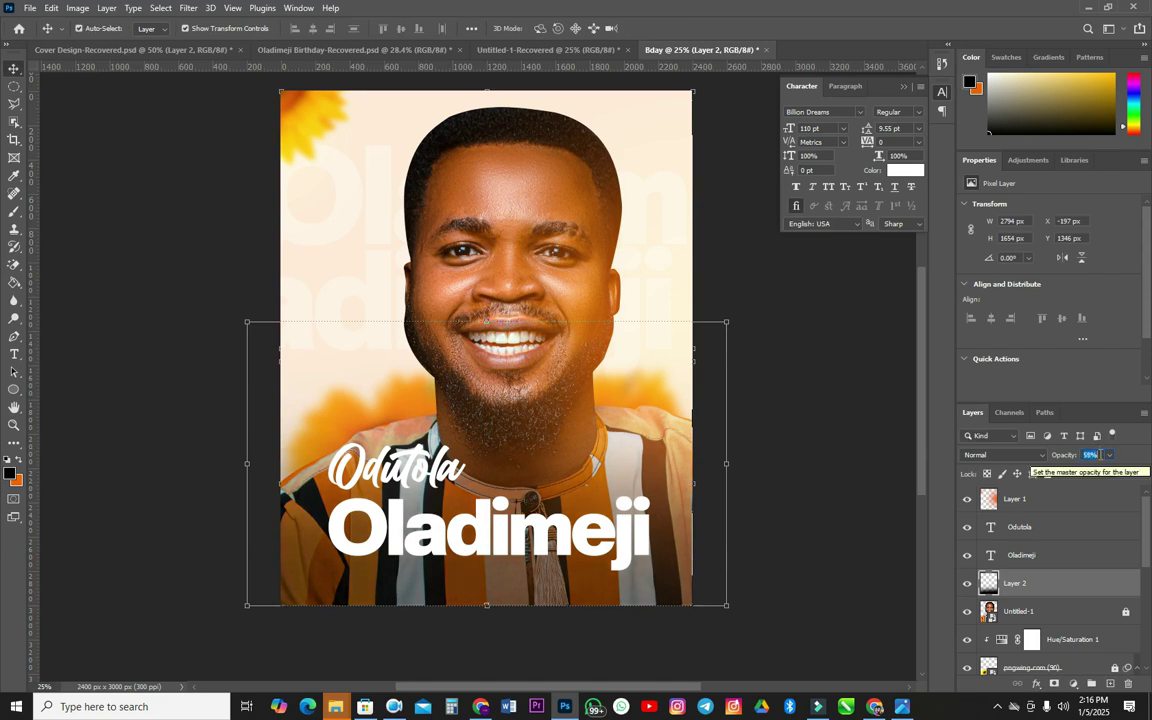
key(Up)
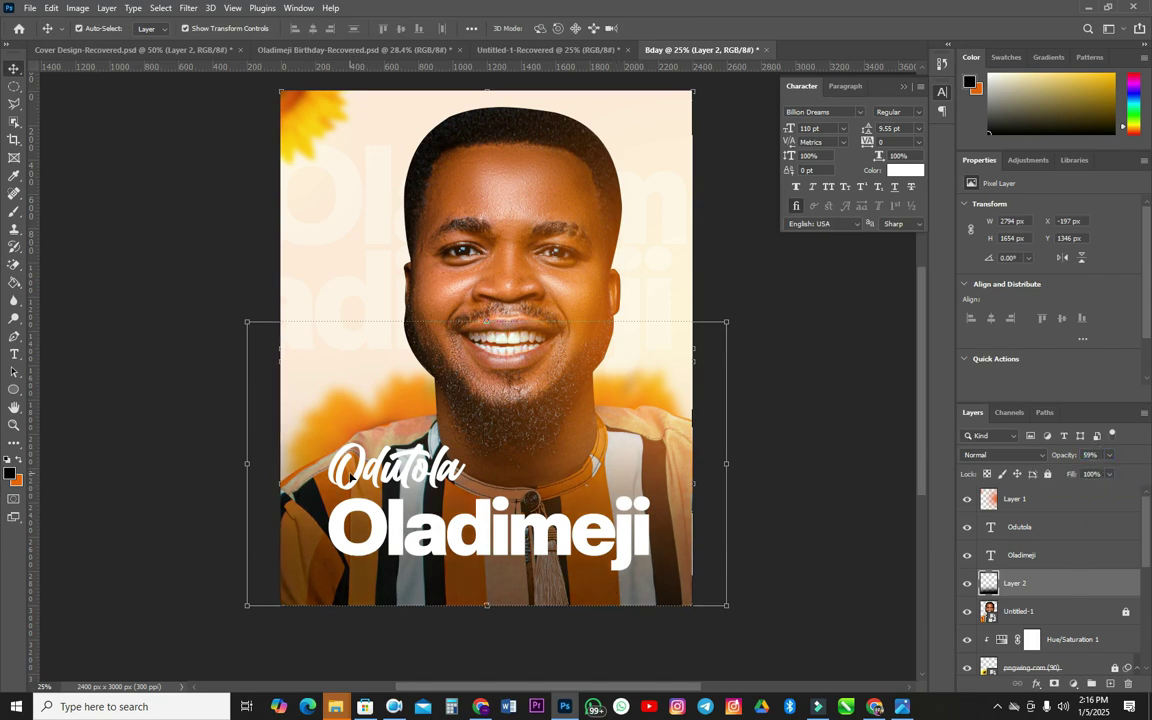
drag(364, 472, 362, 480)
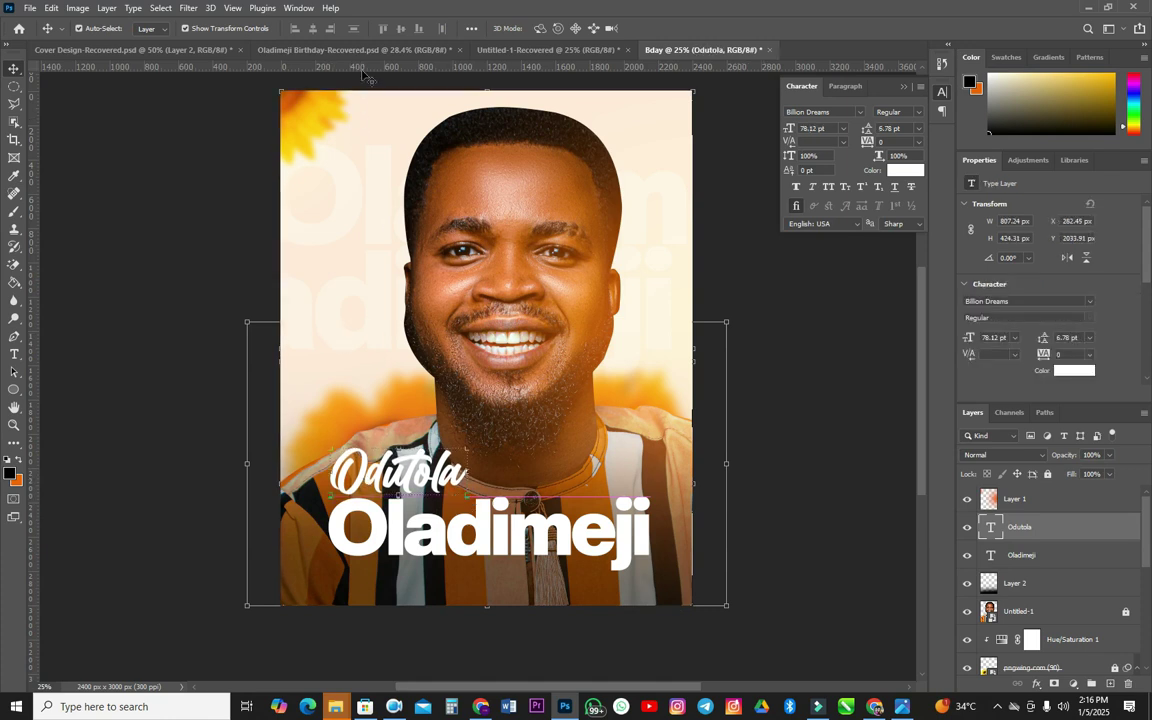
click(390, 50)
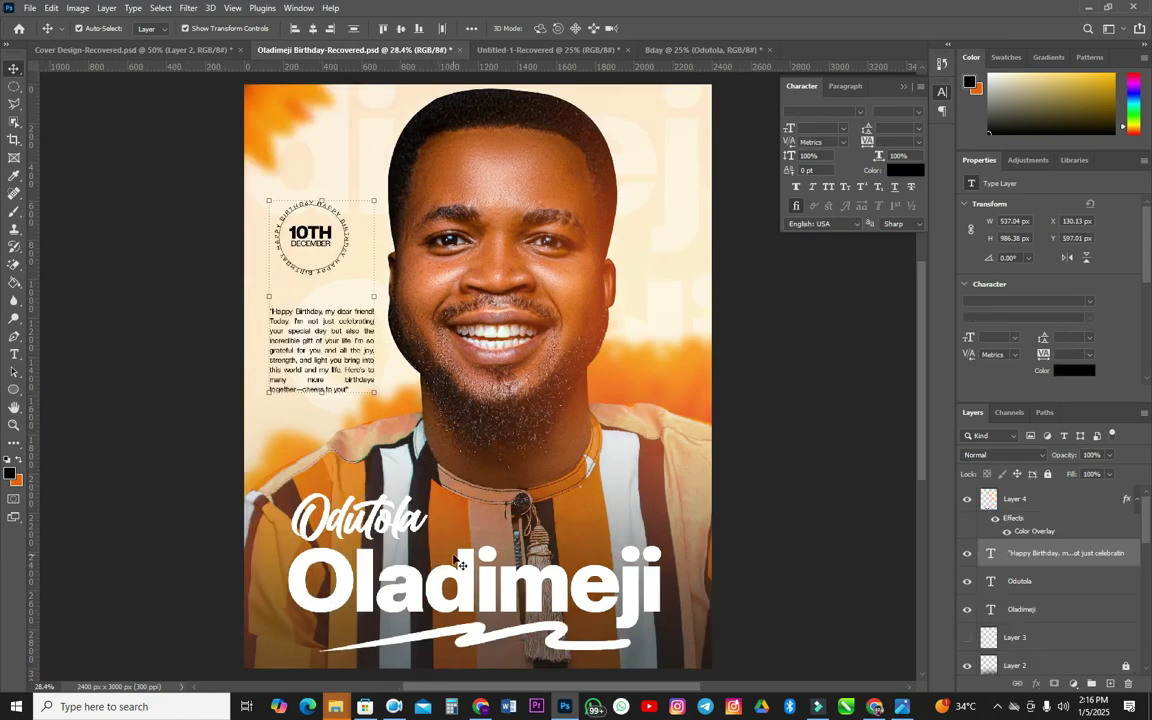
click(528, 636)
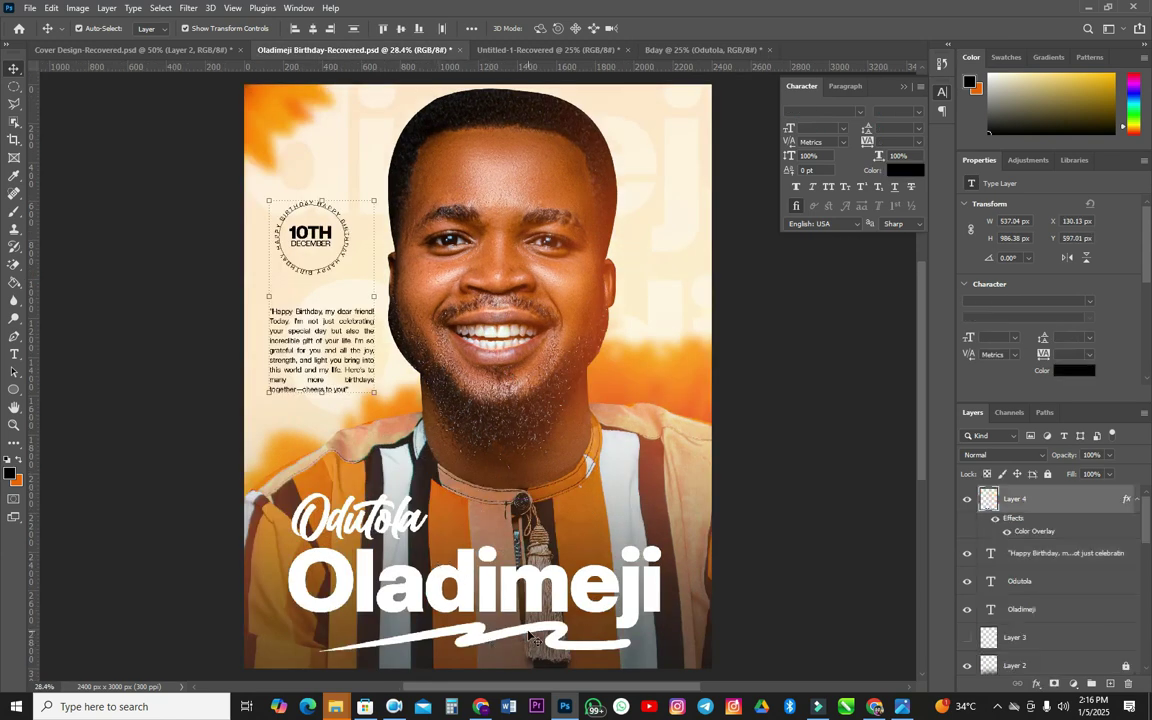
drag(528, 636, 507, 580)
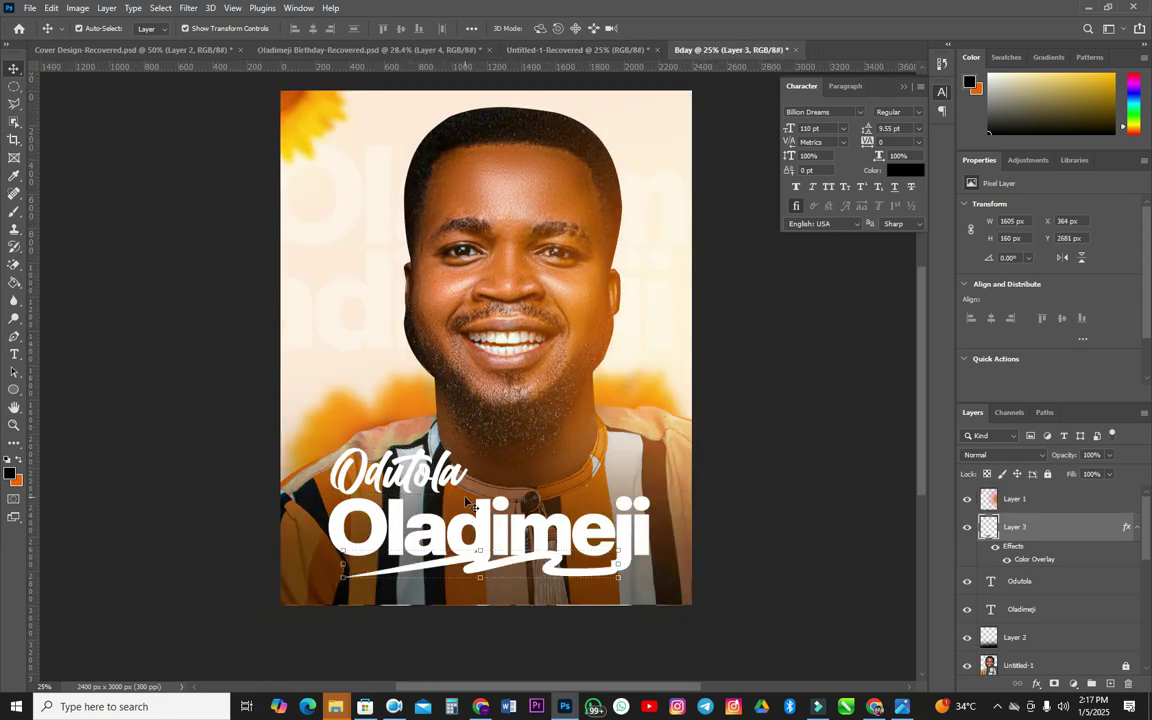
drag(437, 459, 521, 566)
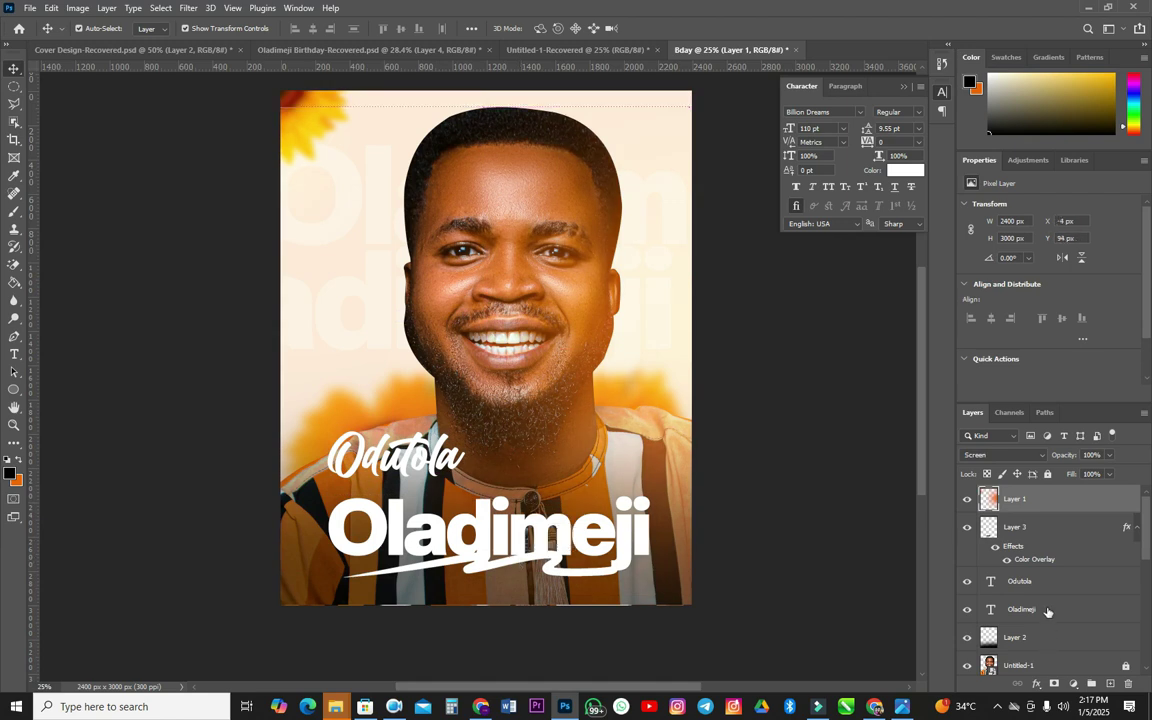
click(1053, 600)
drag(1053, 596, 946, 445)
click(1030, 500)
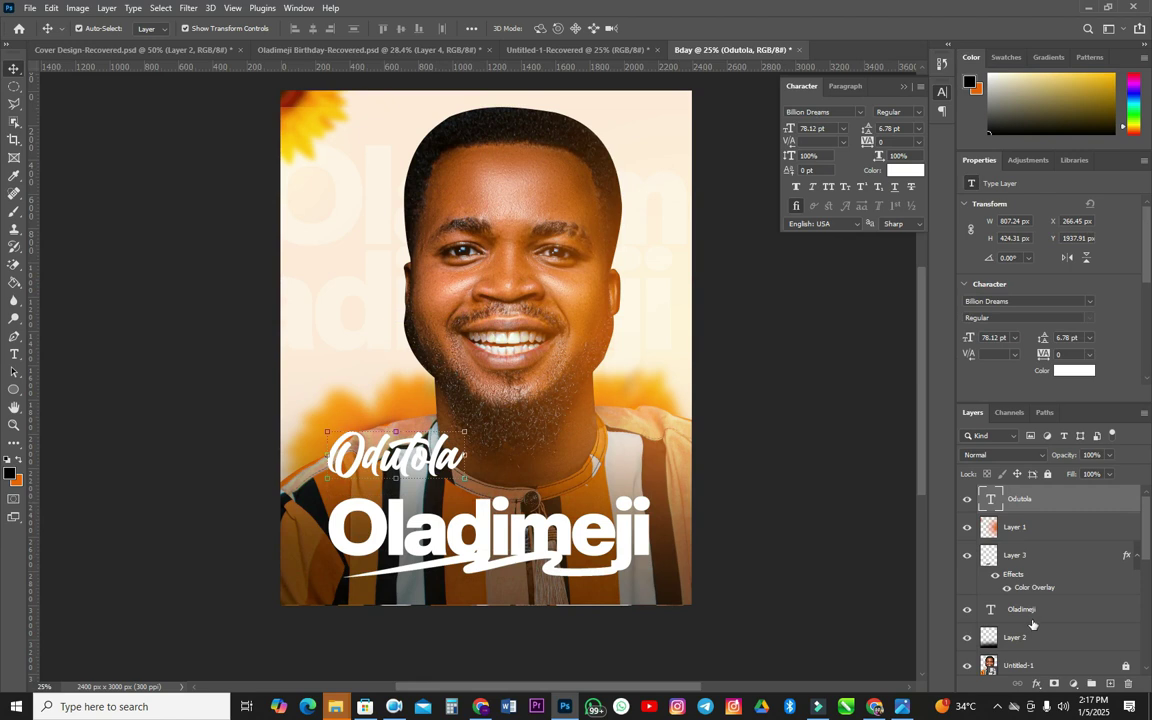
drag(1021, 609, 1030, 515)
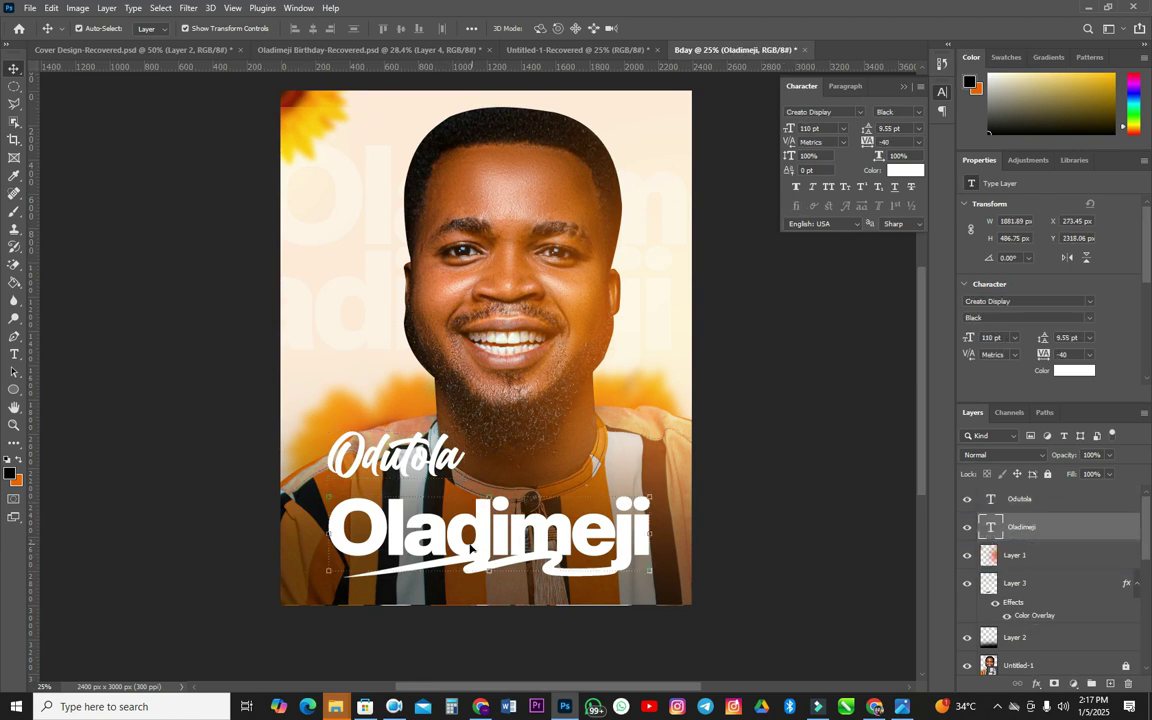
drag(490, 534, 476, 567)
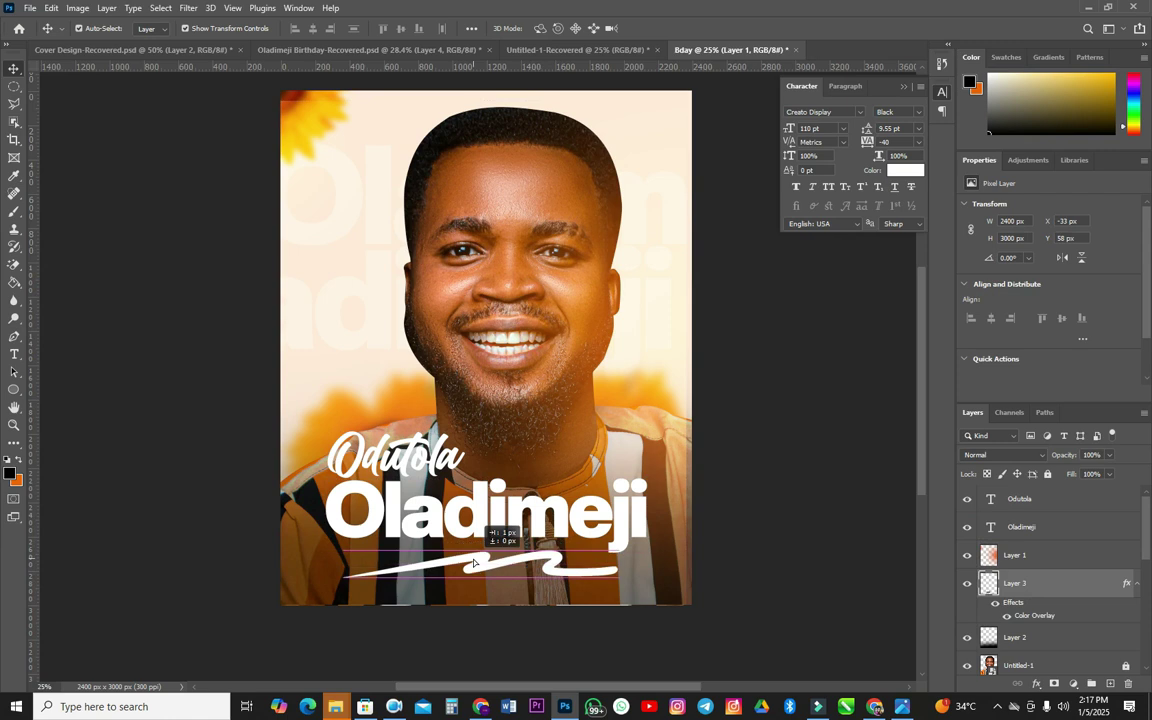
drag(613, 586, 612, 575)
key(Return)
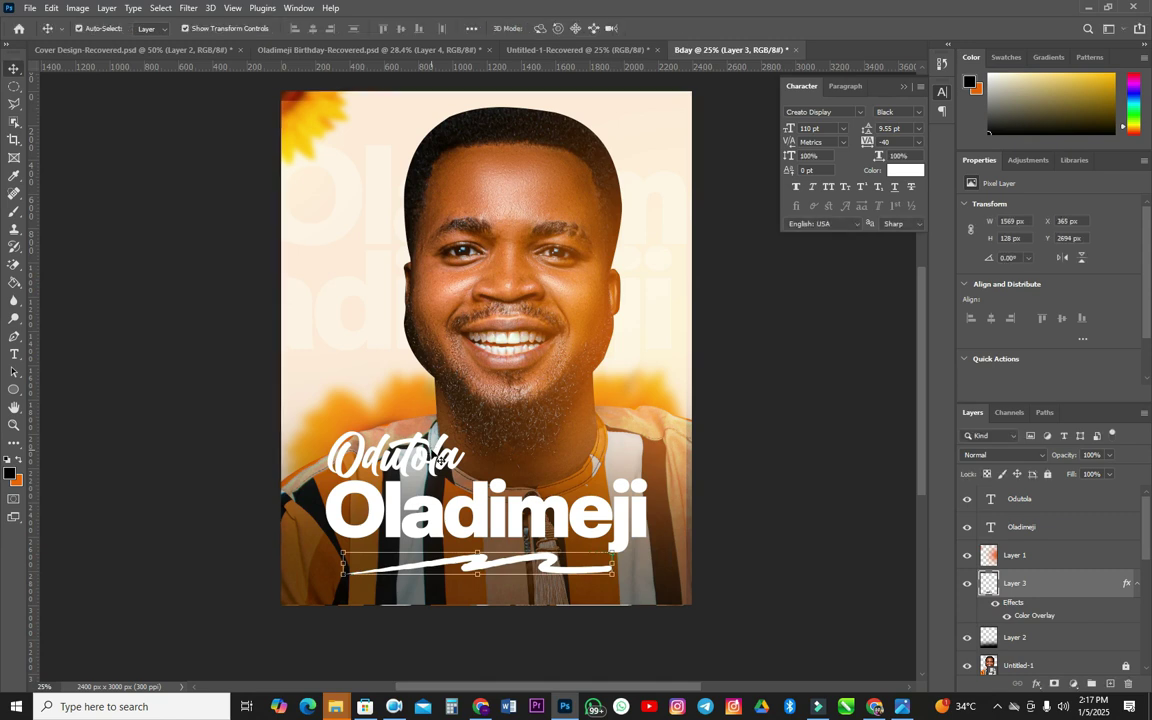
key(ctrl+t)
drag(357, 577, 349, 572)
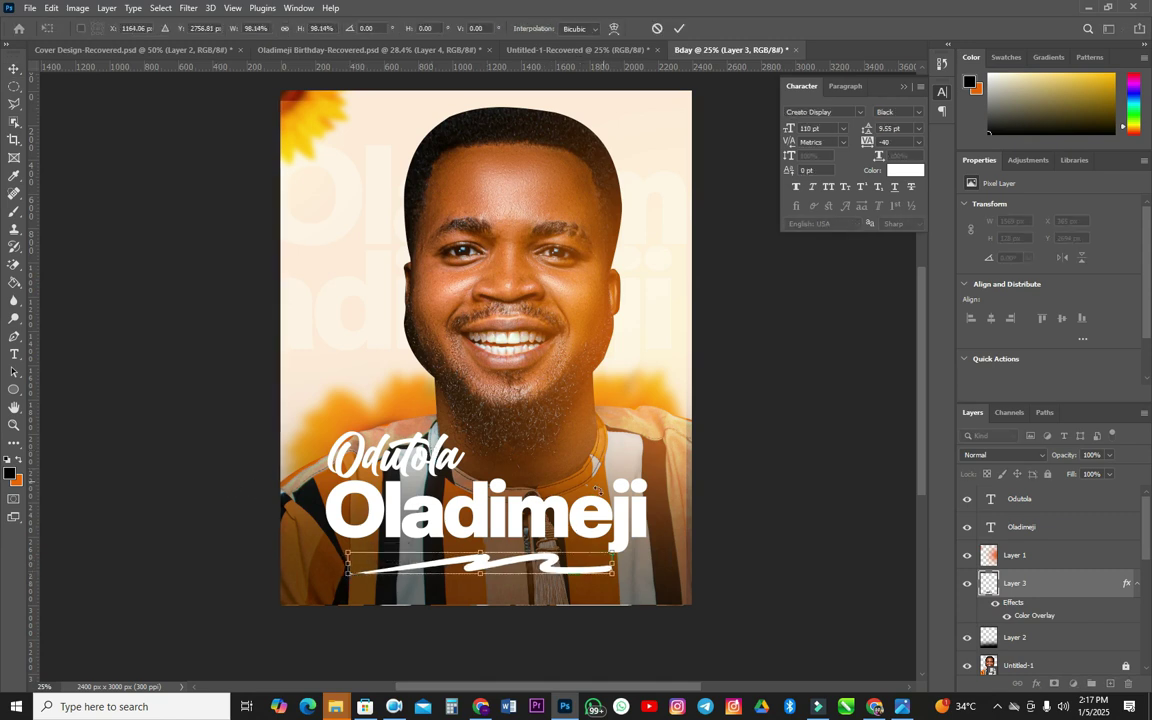
key(Return)
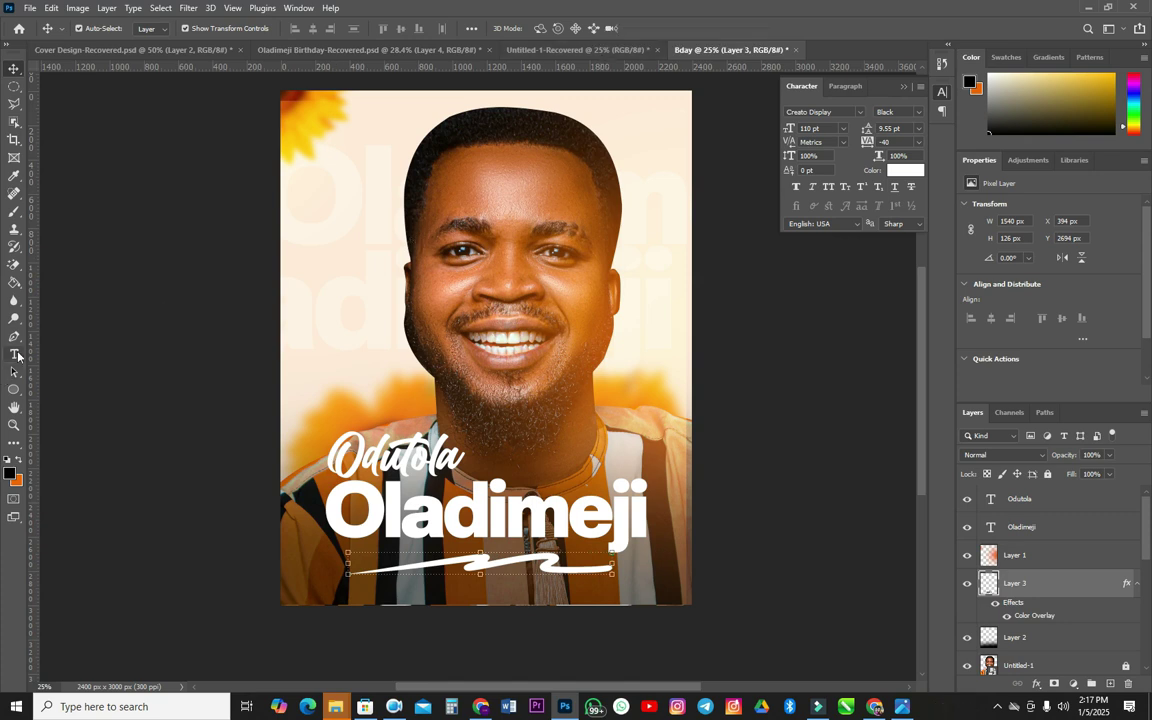
click(14, 88)
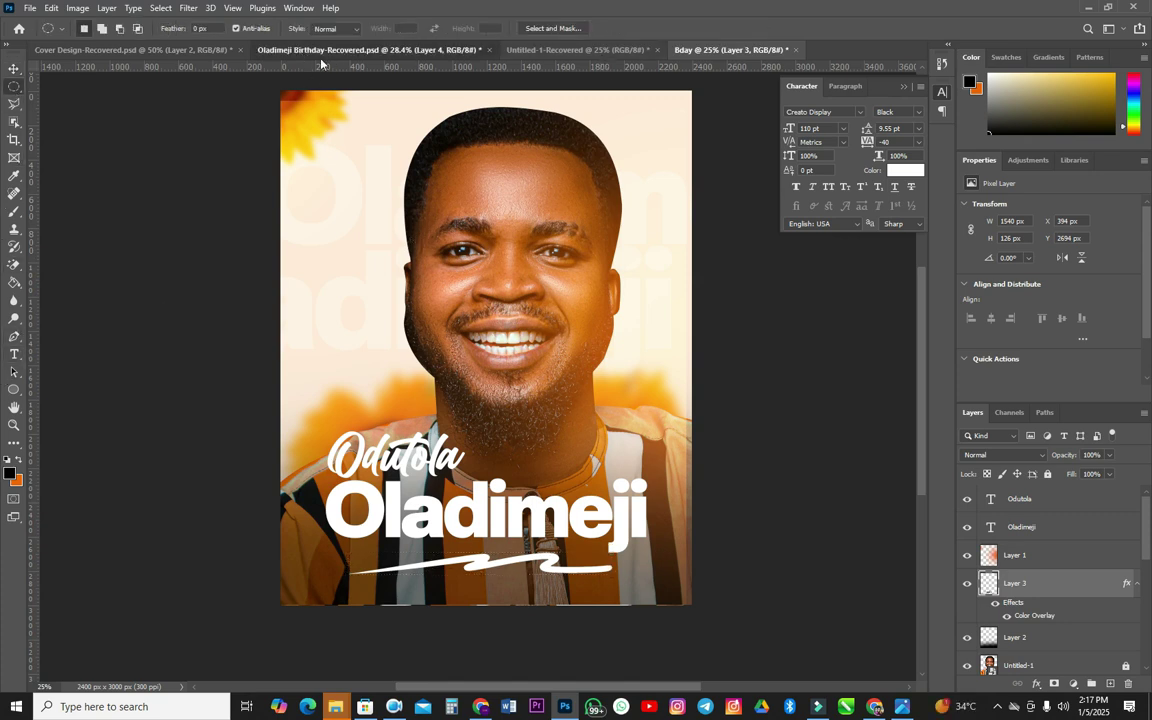
click(268, 47)
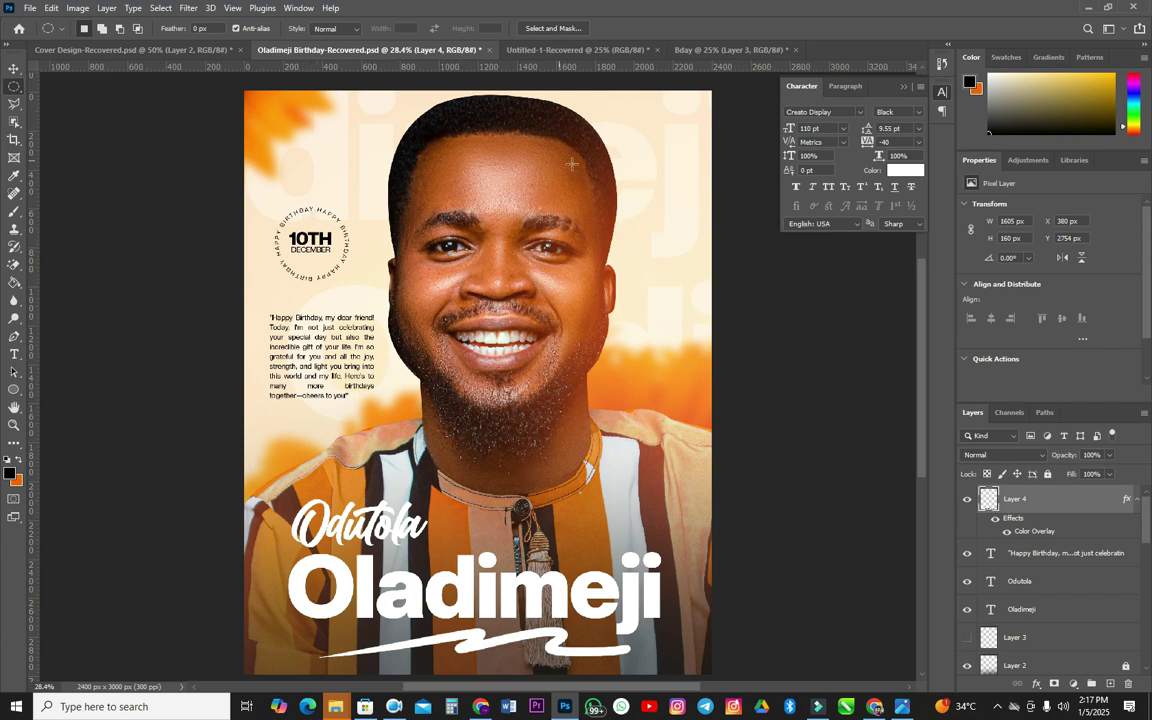
click(730, 50)
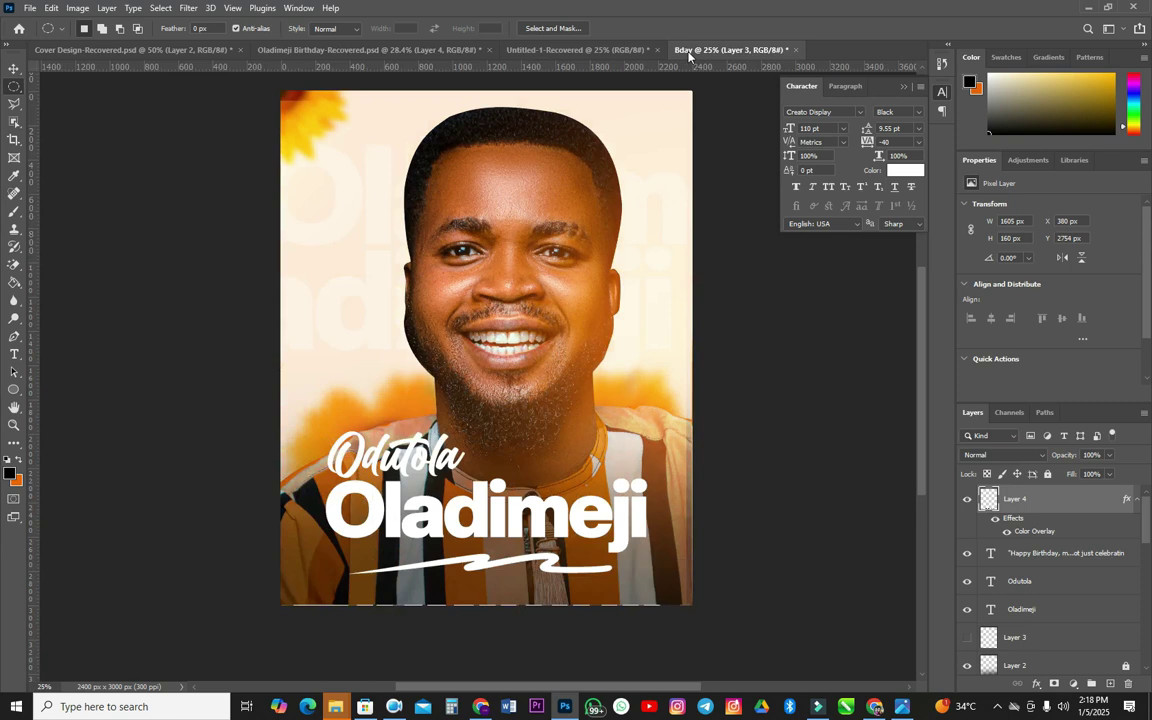
right_click(14, 86)
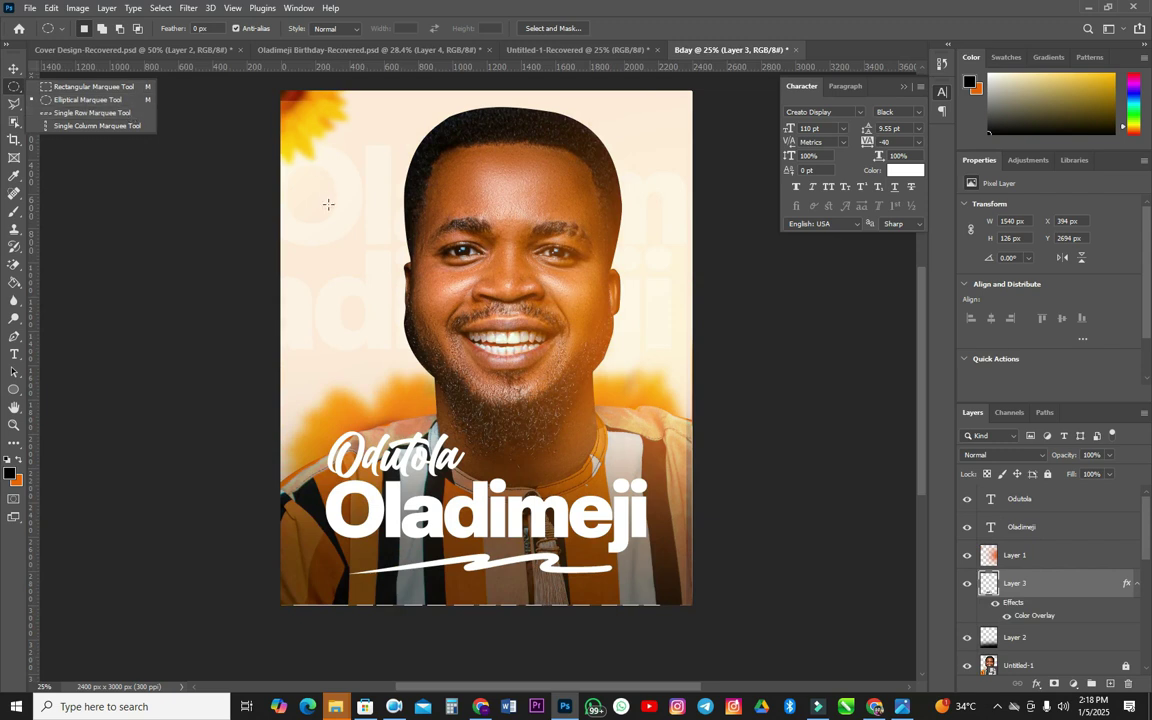
- Draw a circular selection at the flyer's upper left and convert it to a work path at 2.0 px tolerance
drag(316, 204, 390, 275)
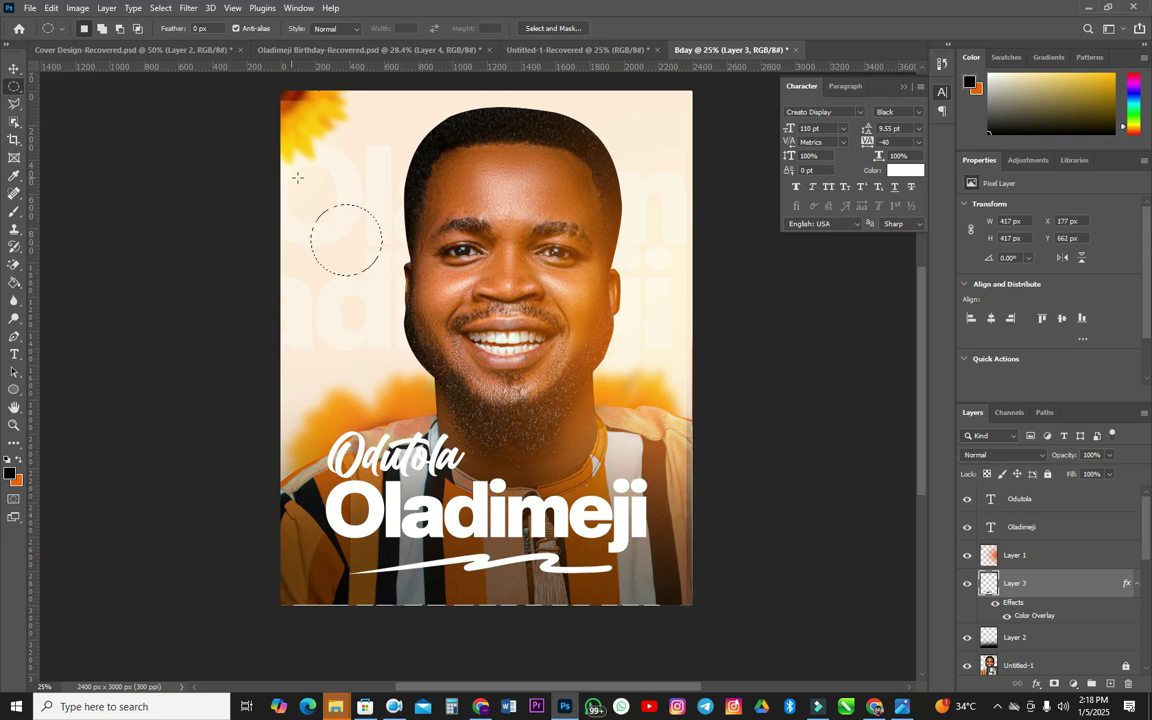
right_click(353, 238)
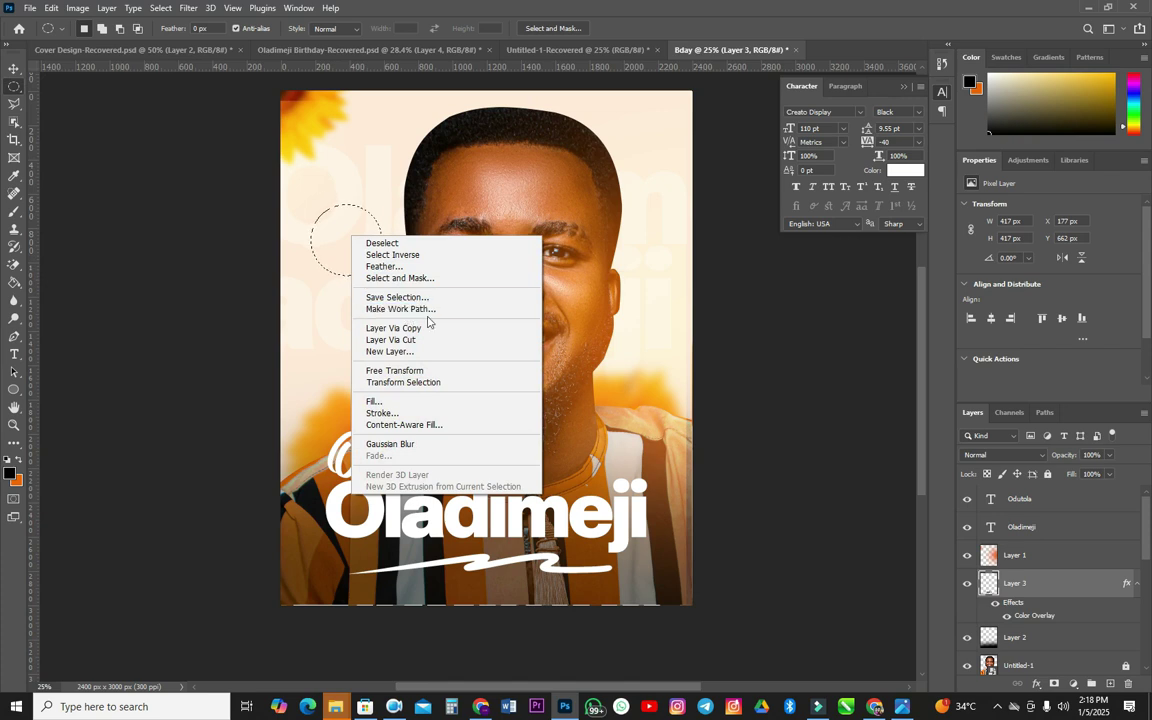
click(398, 297)
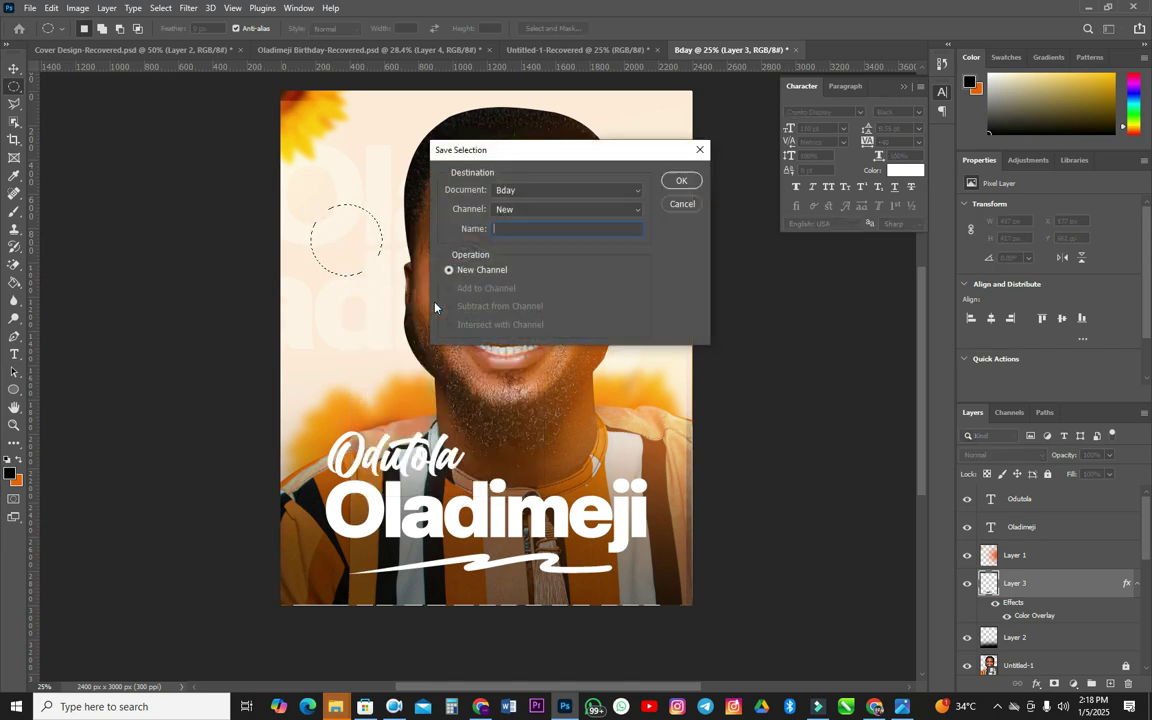
click(670, 205)
right_click(347, 241)
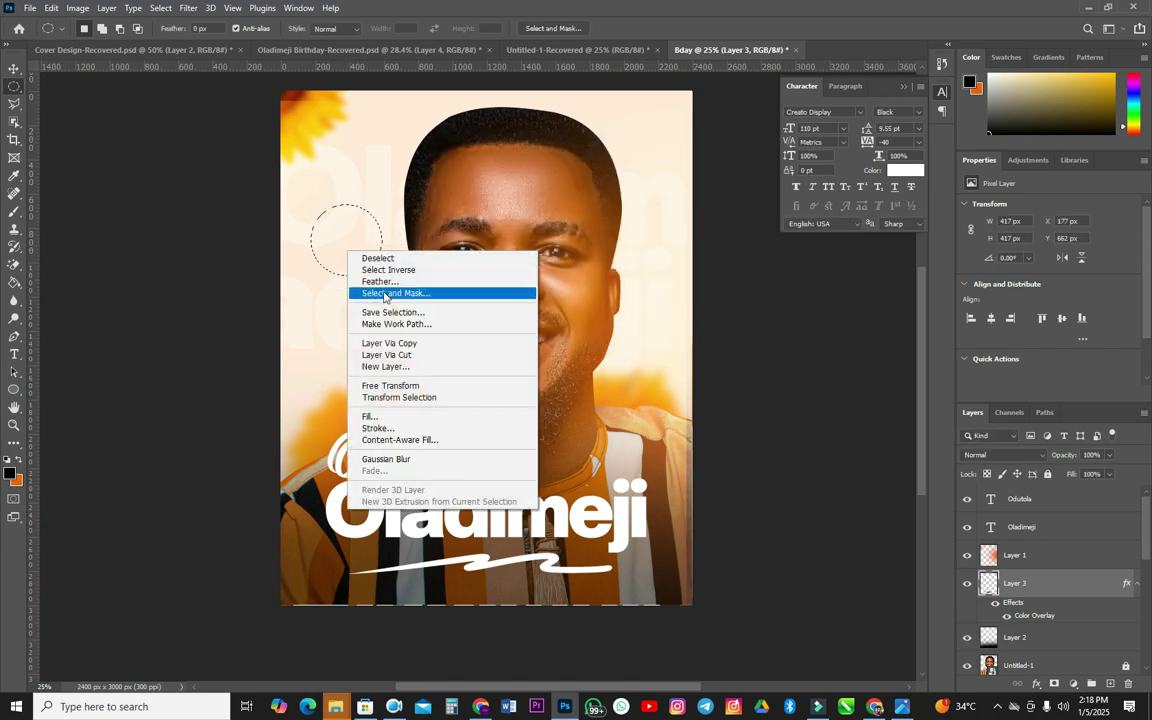
click(399, 324)
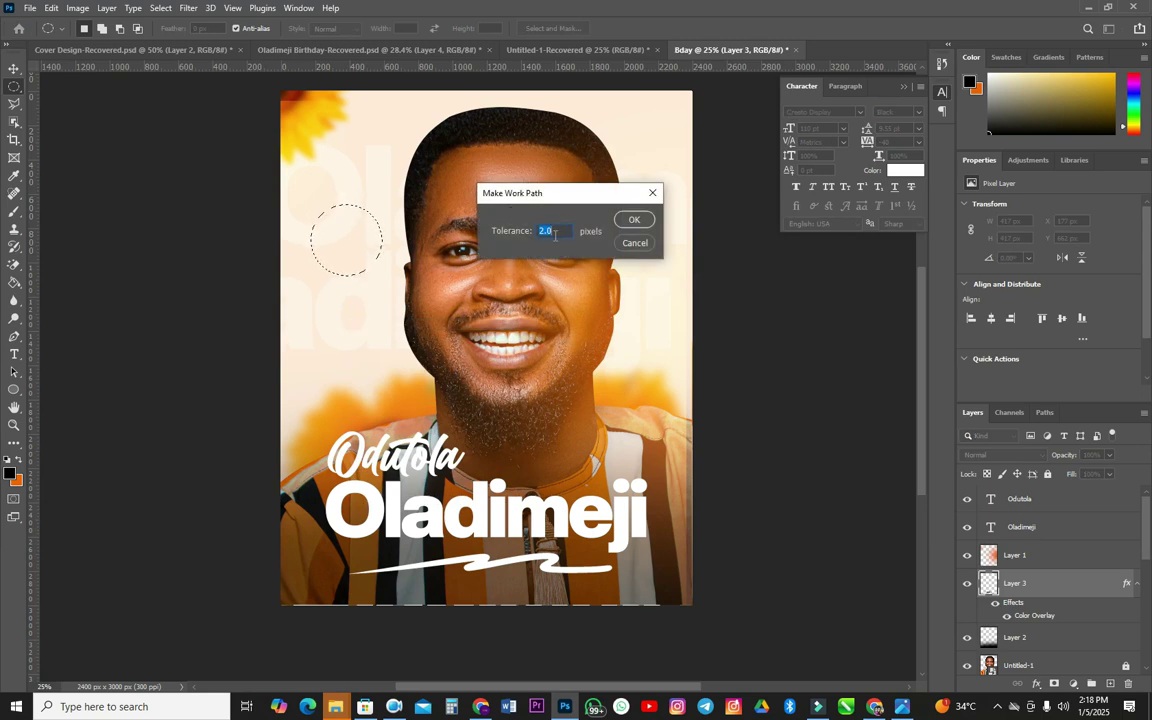
click(635, 222)
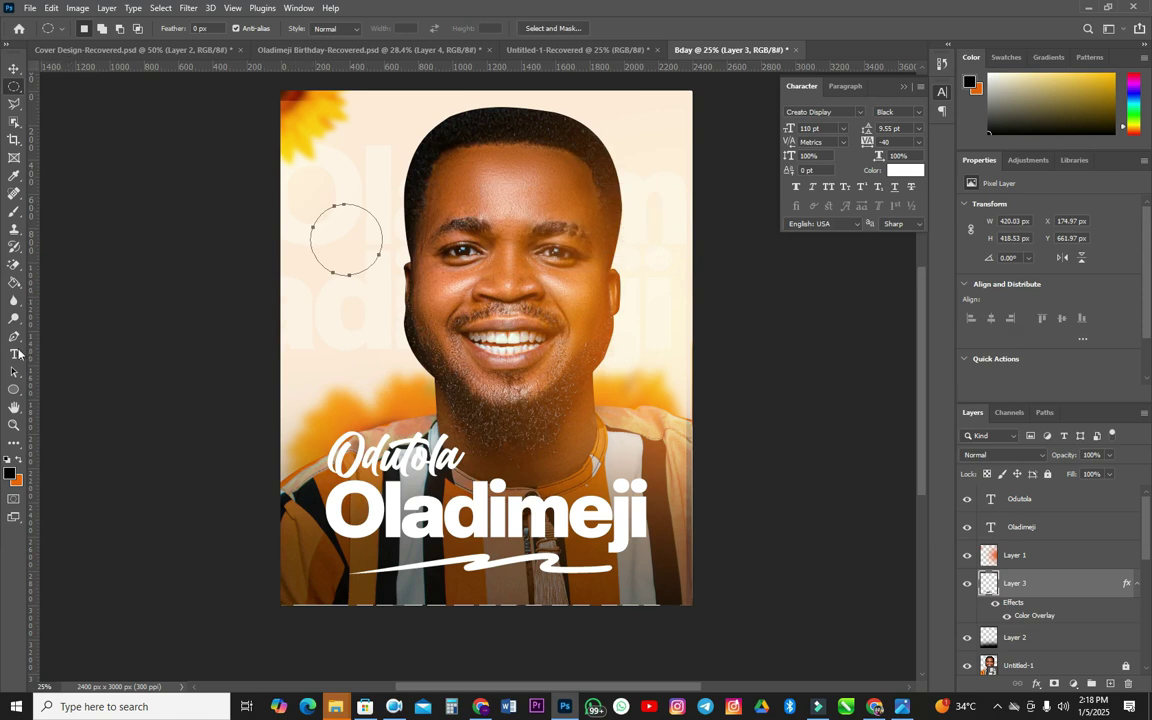
click(15, 354)
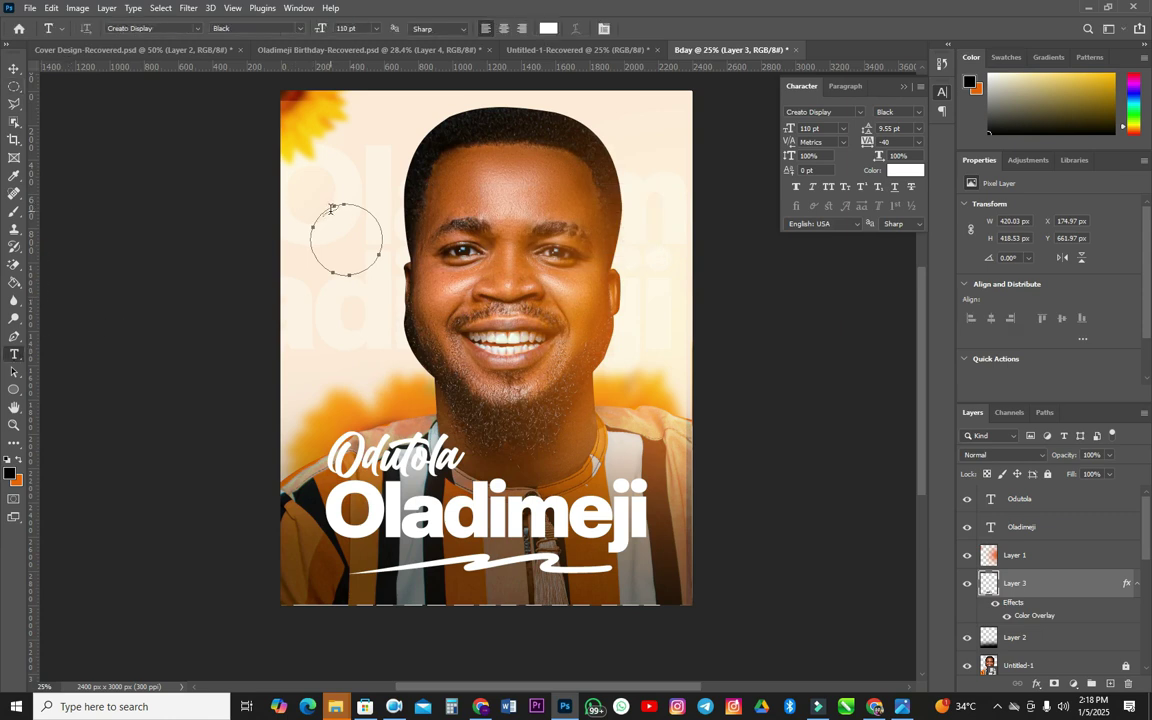
- Start type on the circular path in Creato Display Medium at 9 pt
scroll(329, 212, up, 5)
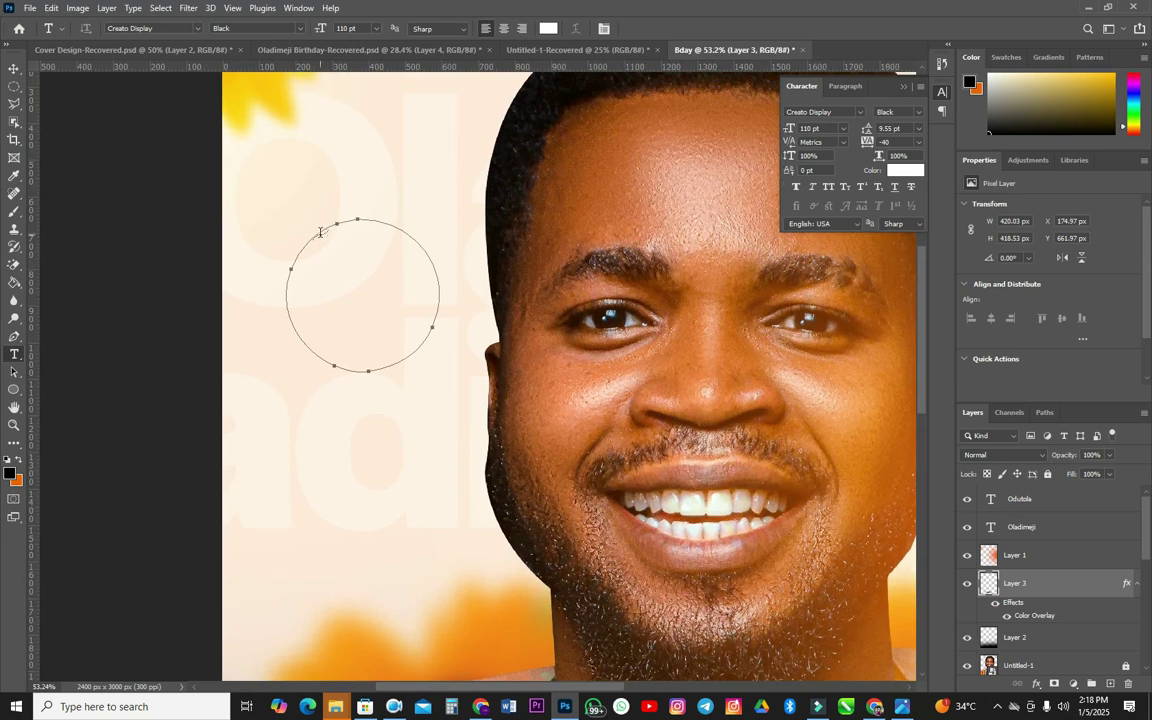
click(321, 228)
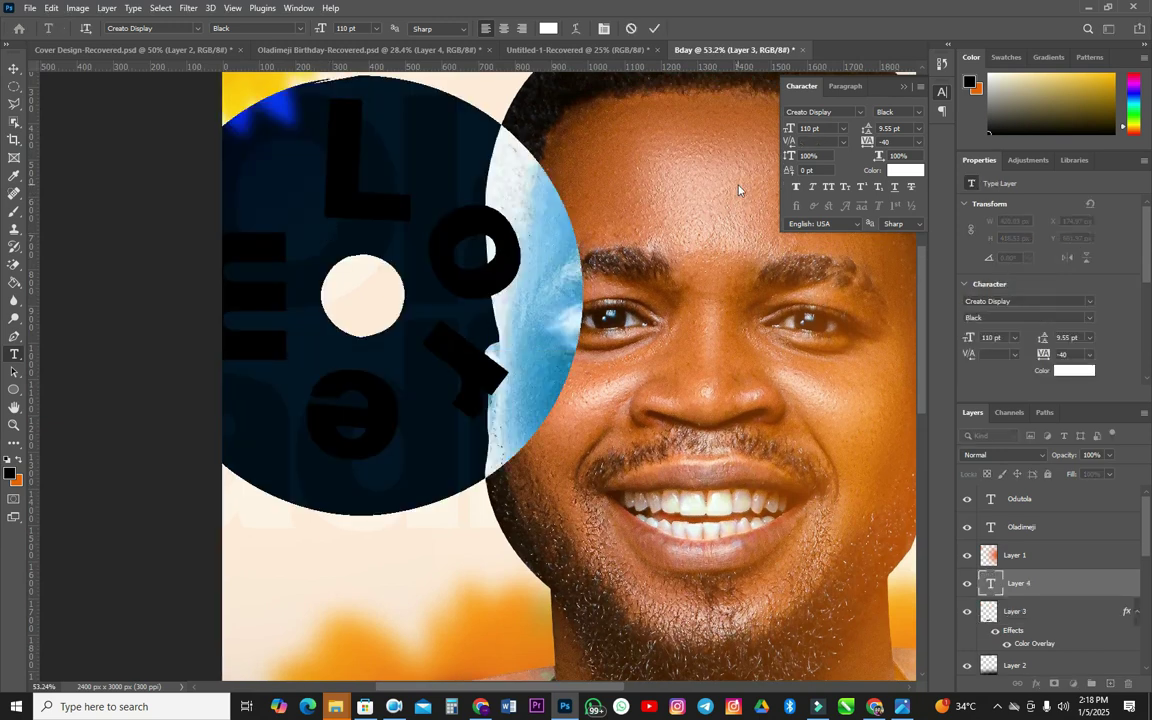
click(919, 113)
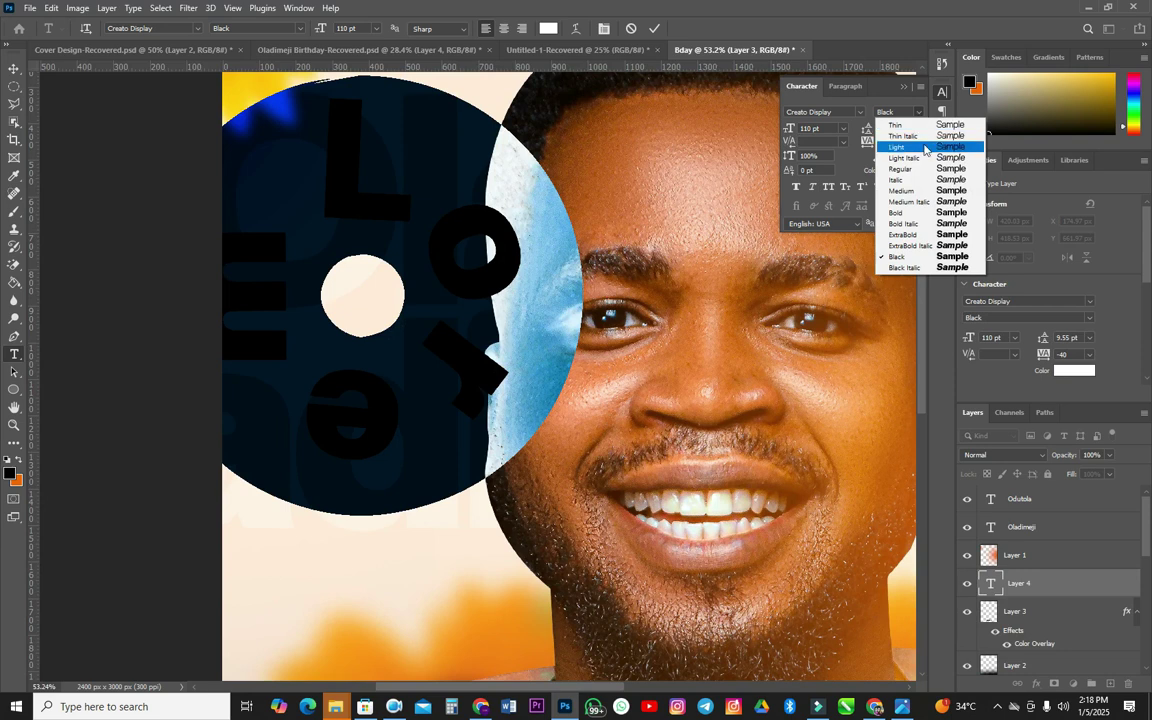
click(940, 191)
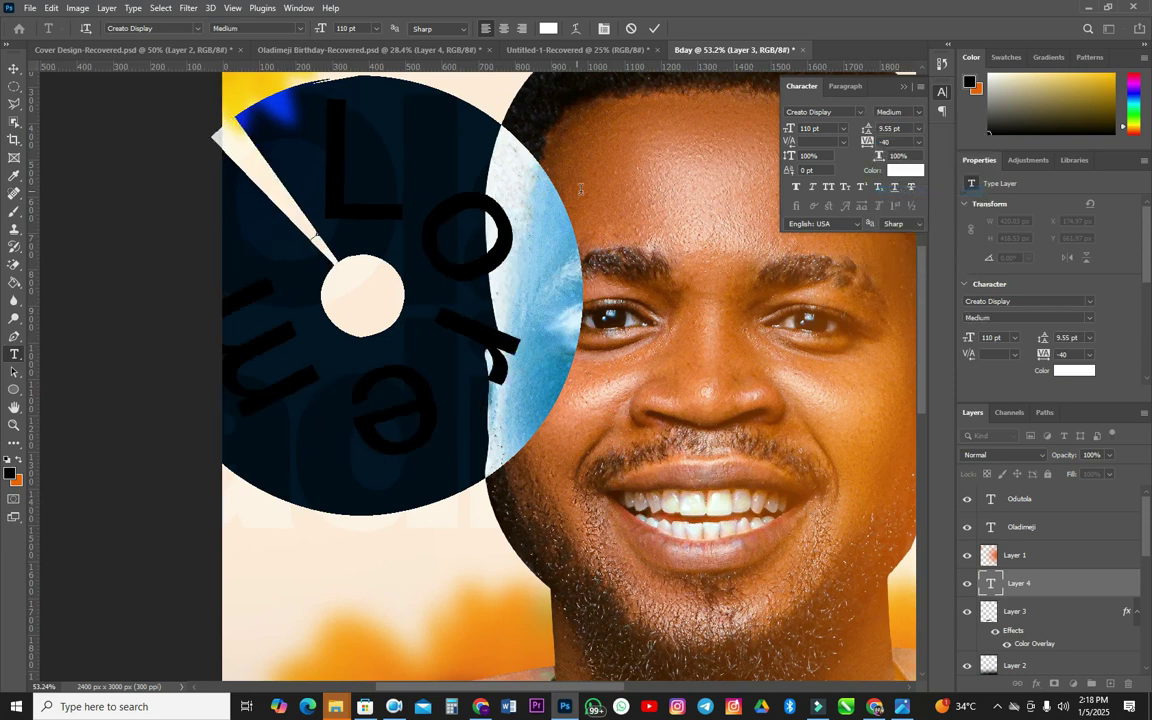
click(827, 128)
text(9)
key(Return)
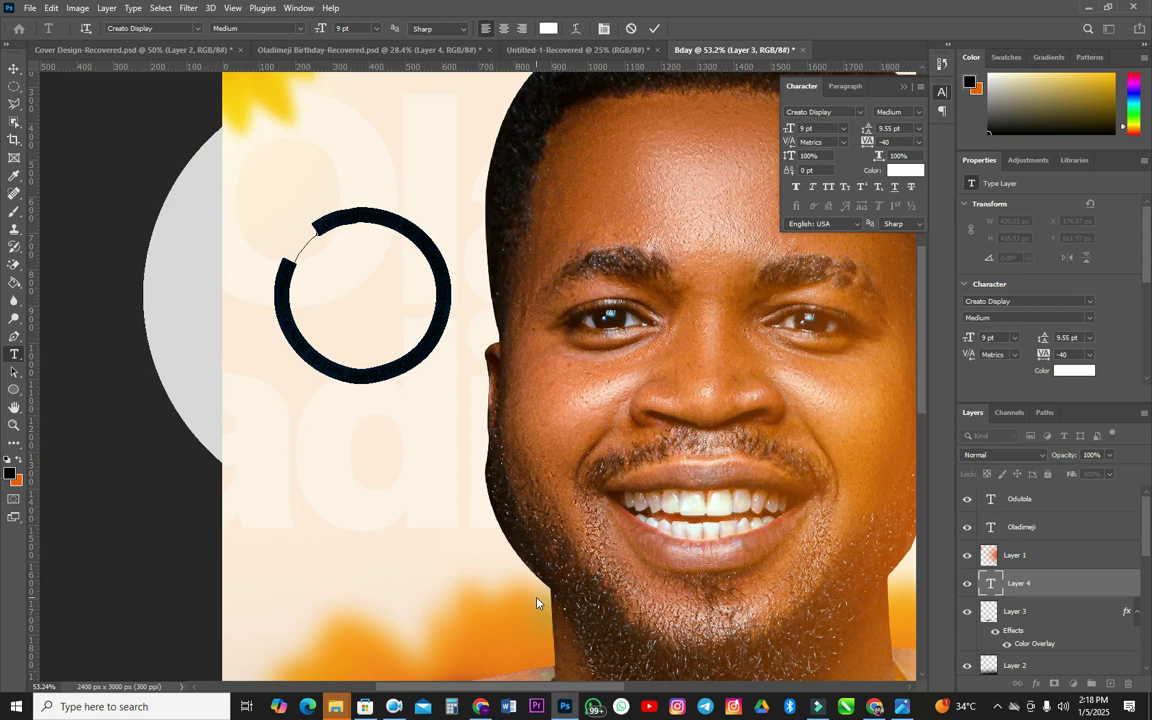
- Delete the placeholder text and select all the text on the circle
key(BackSpace)
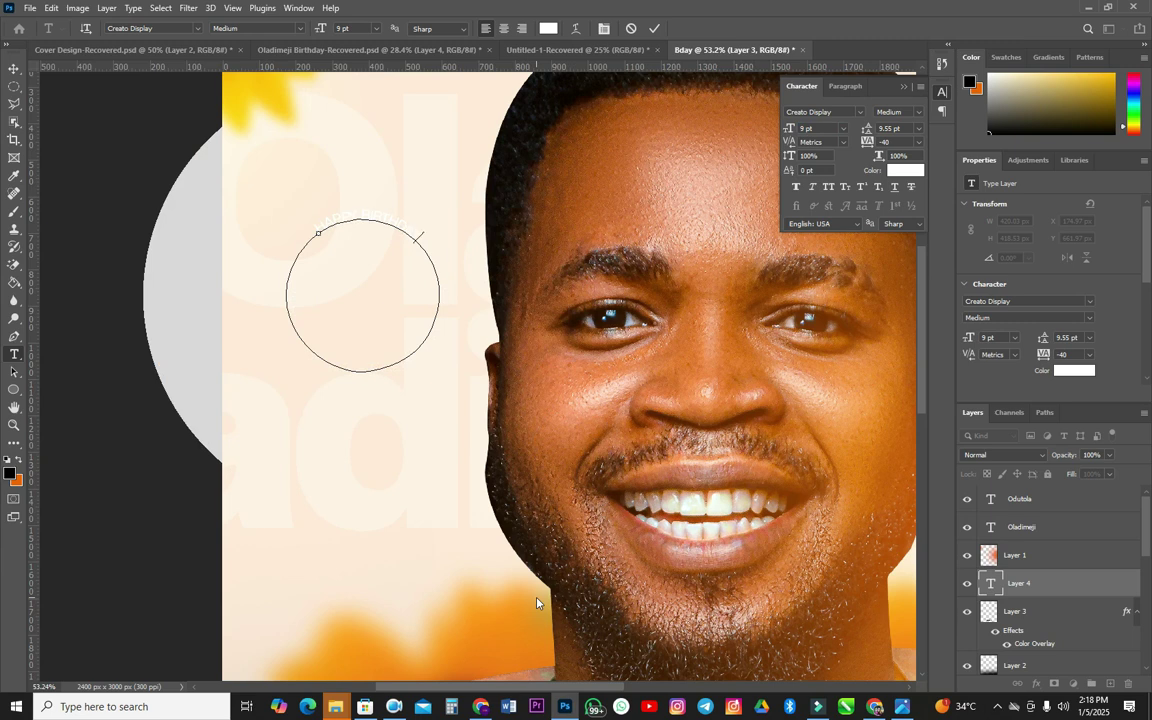
key(ctrl+a)
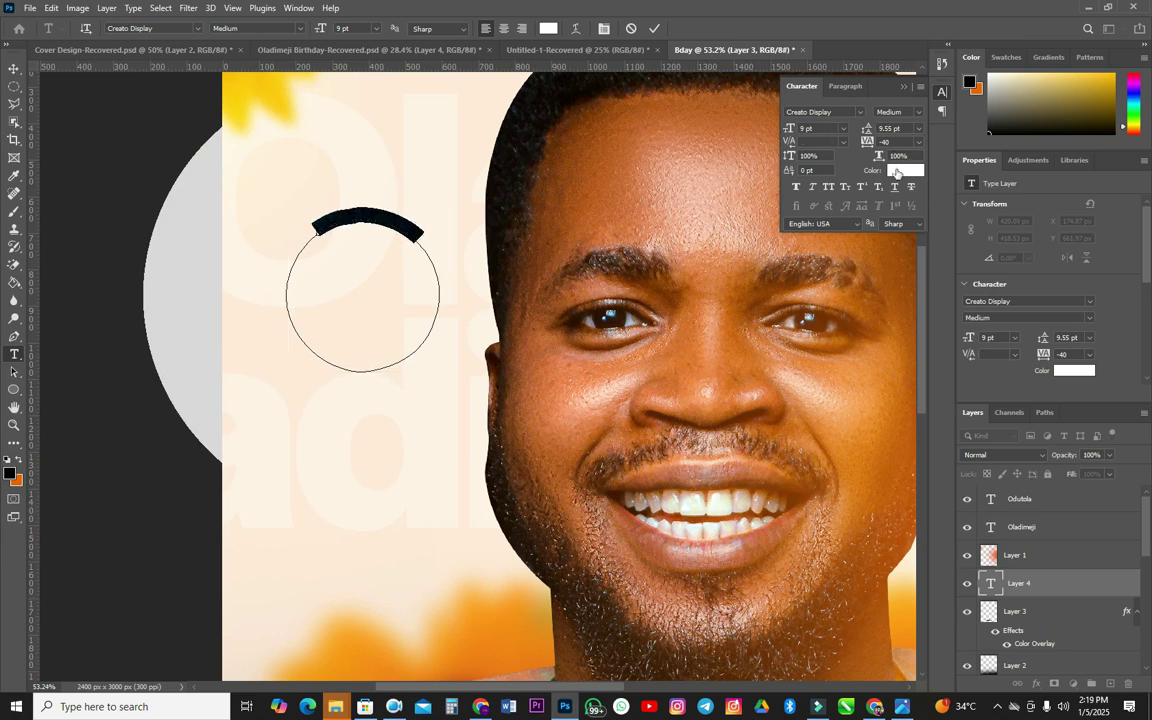
click(899, 171)
- Make the circle text black, drop it to 8 pt and widen tracking to 40
click(655, 504)
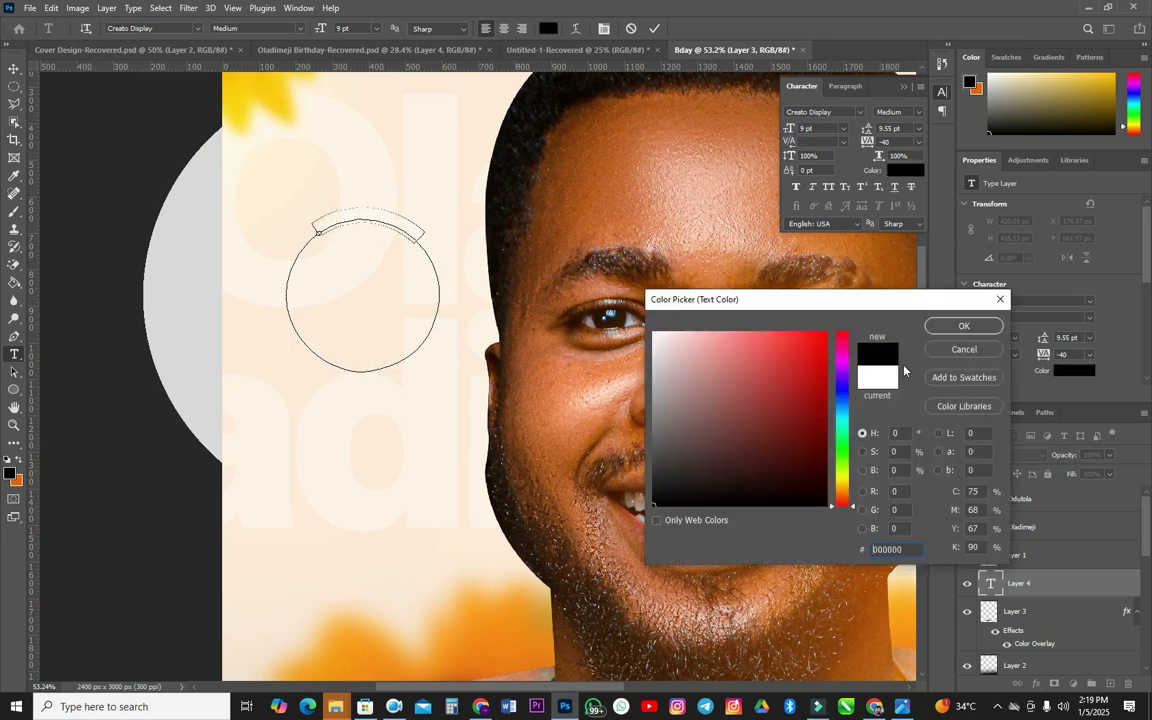
click(962, 326)
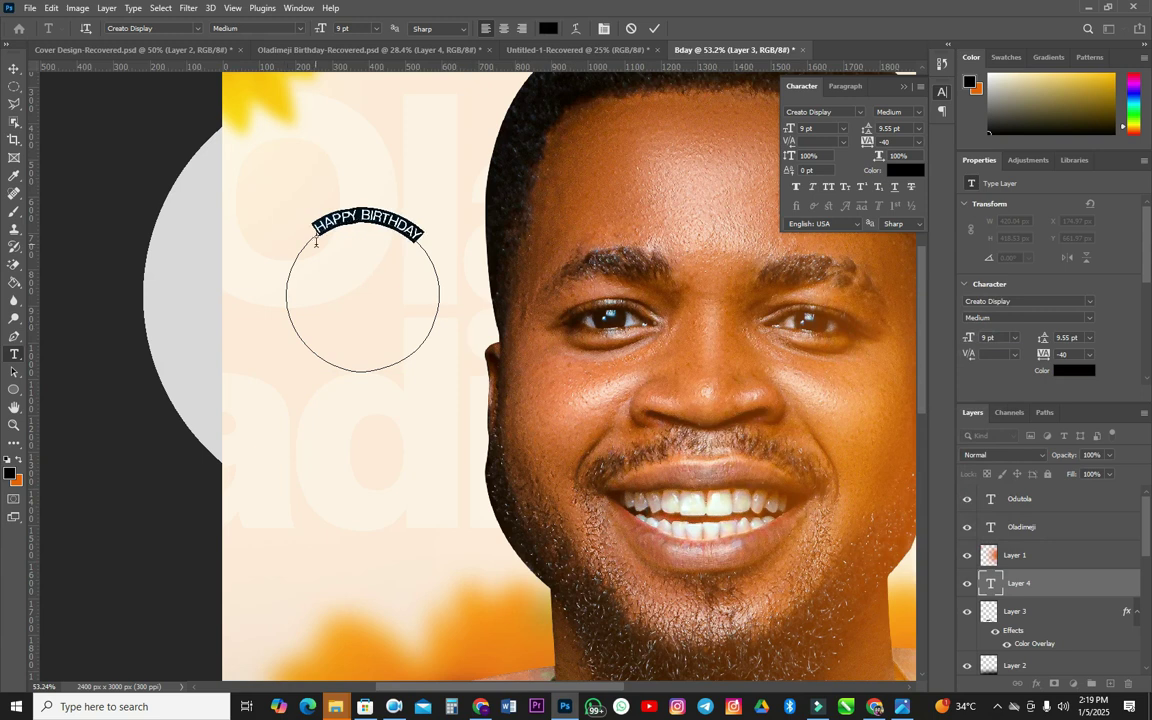
key(Down)
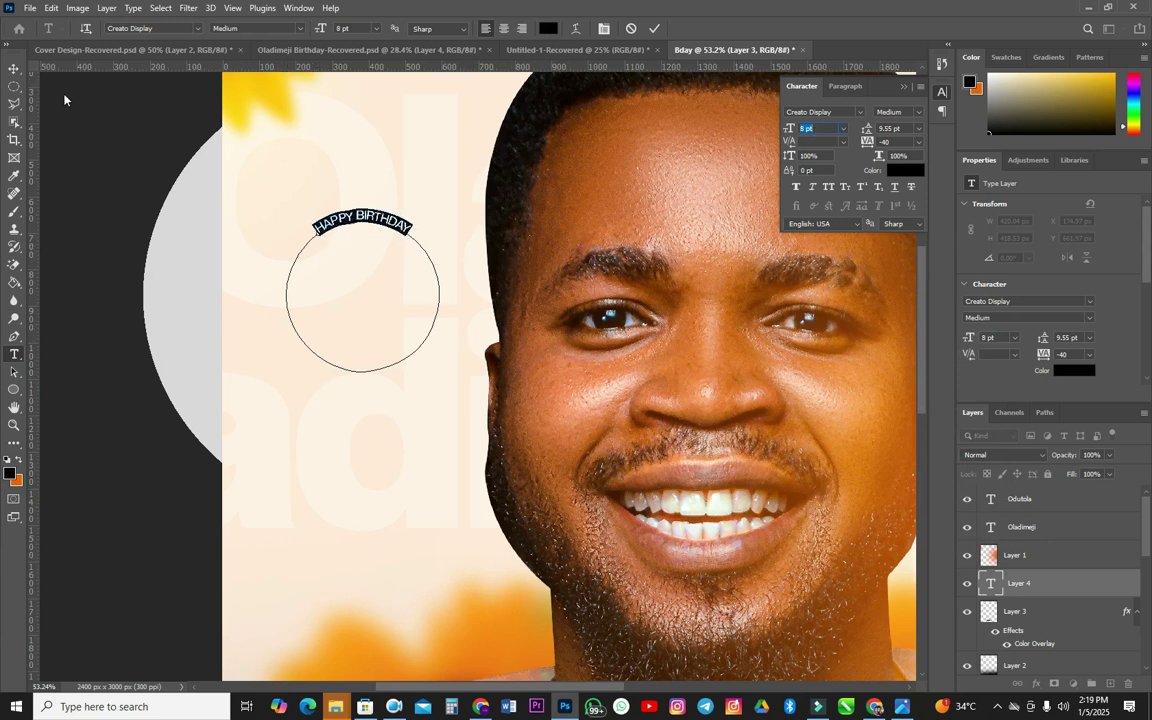
click(900, 141)
scroll(900, 141, up, 8)
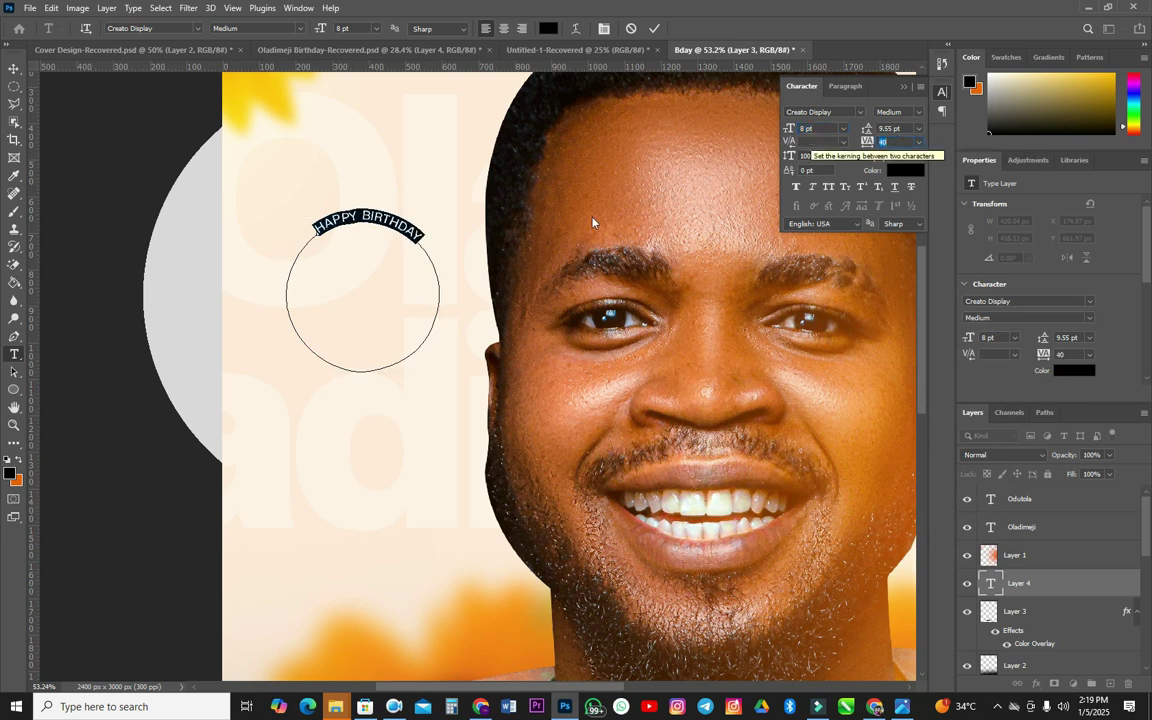
- Type and remove '40th' at the text's end, then select the HAPPY BIRTHDAY text to copy
click(433, 232)
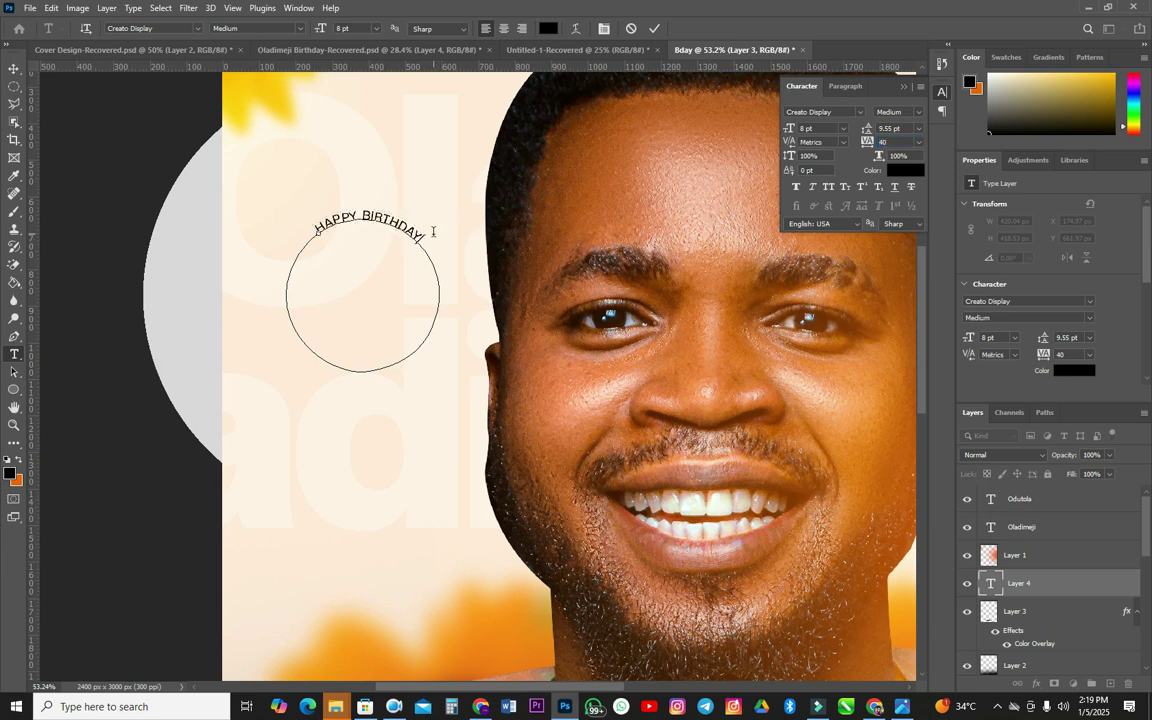
text(40th)
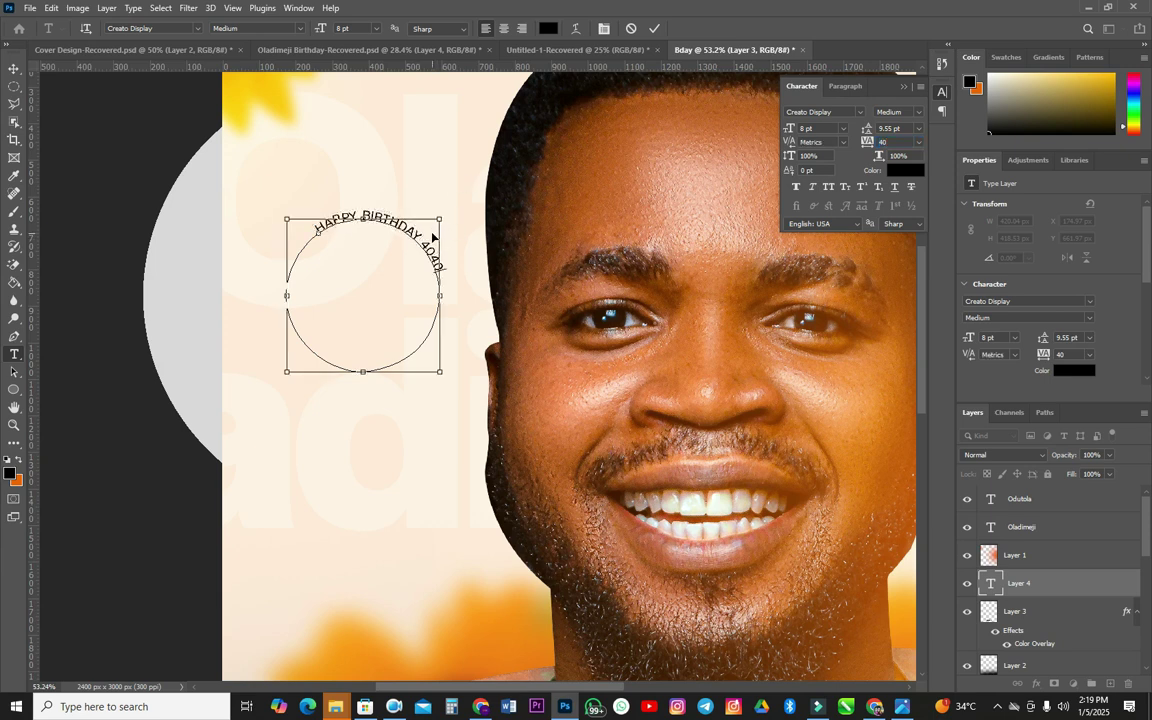
key(BackSpace)
key(BackSpace)
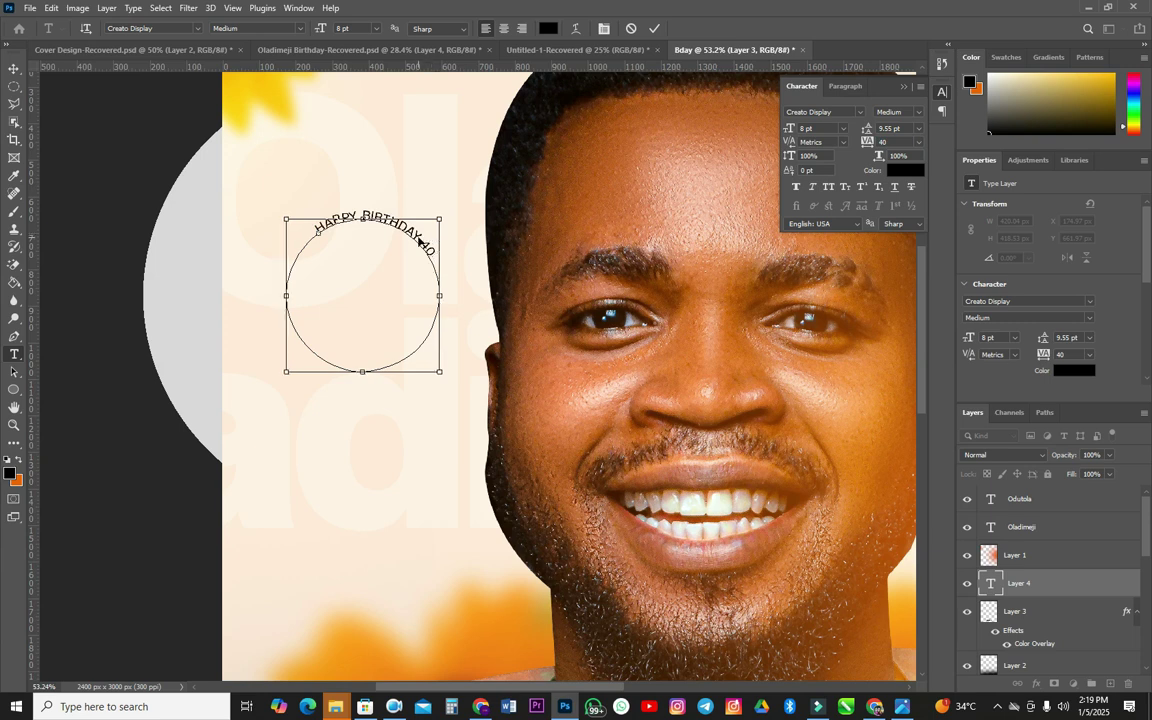
key(BackSpace)
key(BackSpace)
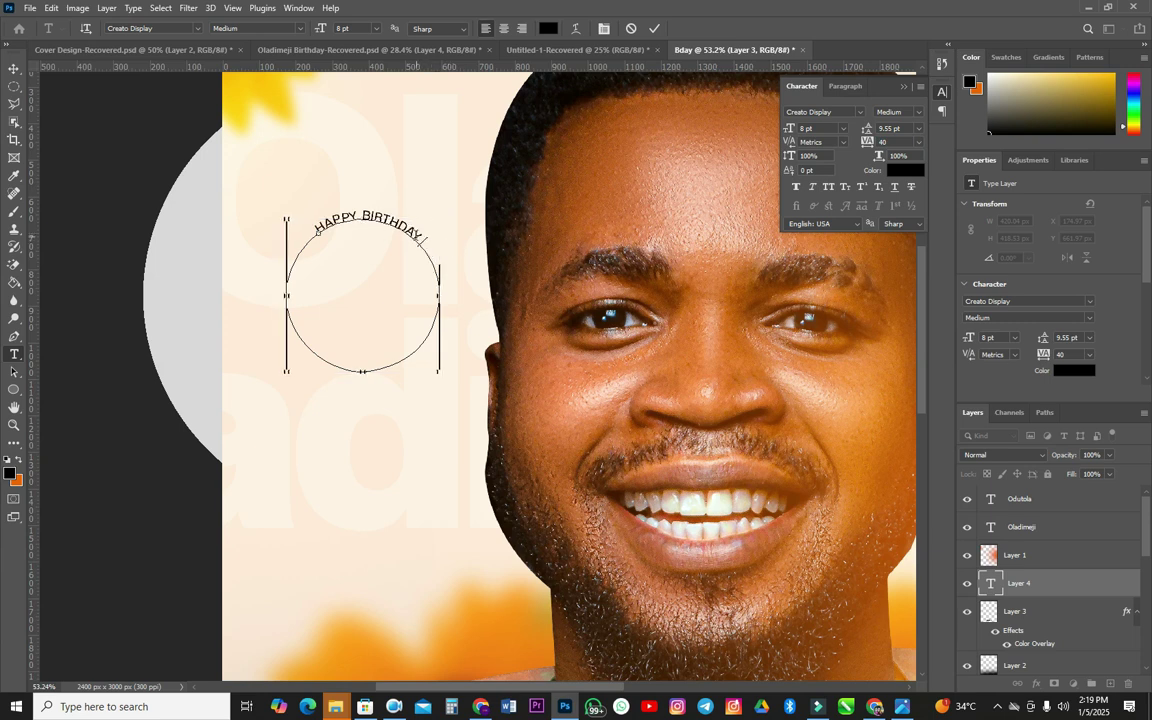
triple_click(309, 219)
click(321, 230)
triple_click(322, 231)
key(ctrl+c)
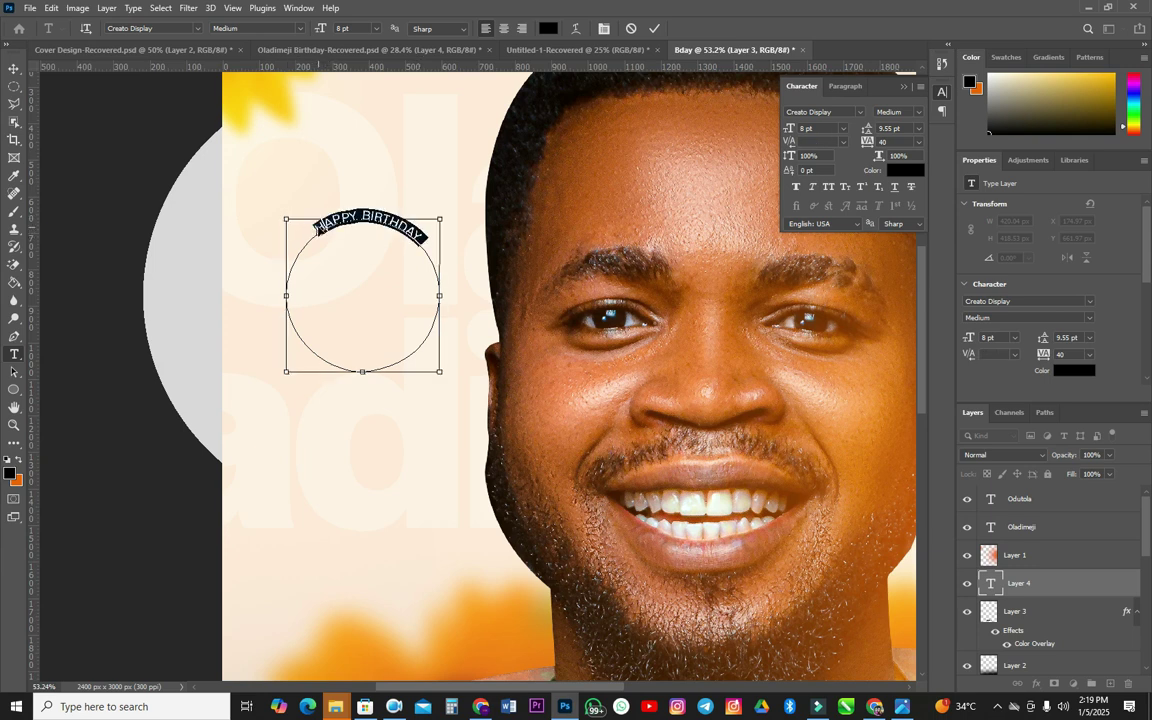
- Paste repeated HAPPY BIRTHDAY copies around the whole circle, set tracking to 80, and commit
key(Right)
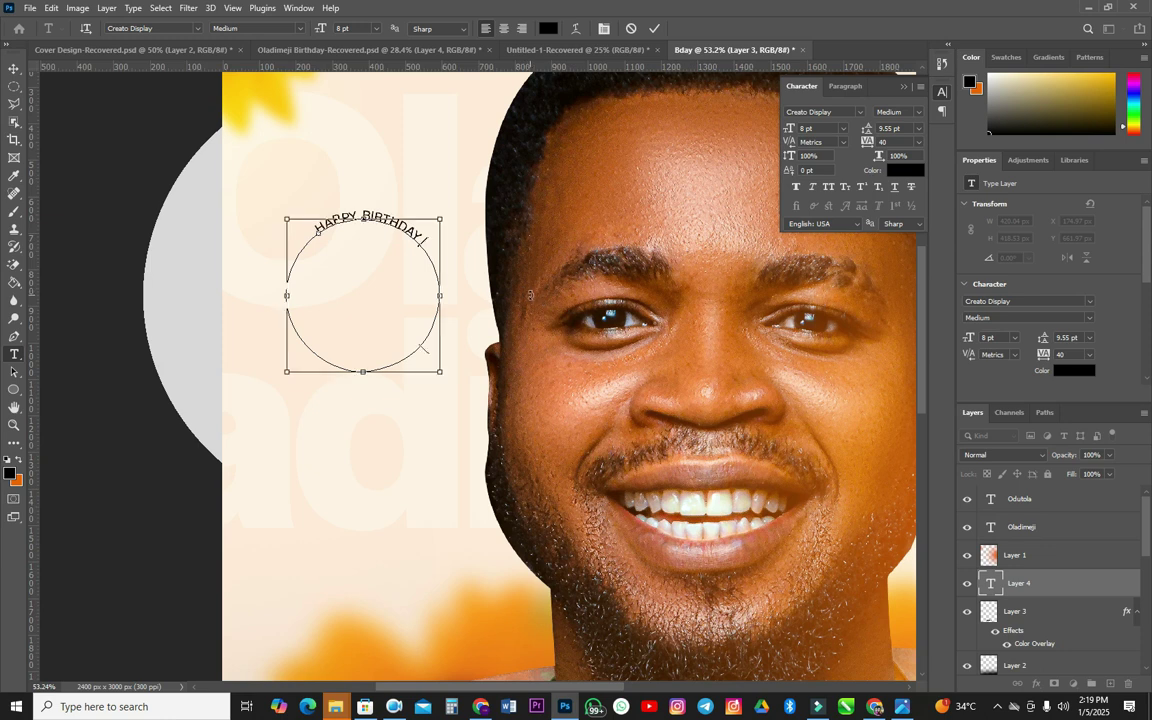
key(ctrl+v)
key(ctrl+v)
key(ctrl+v)
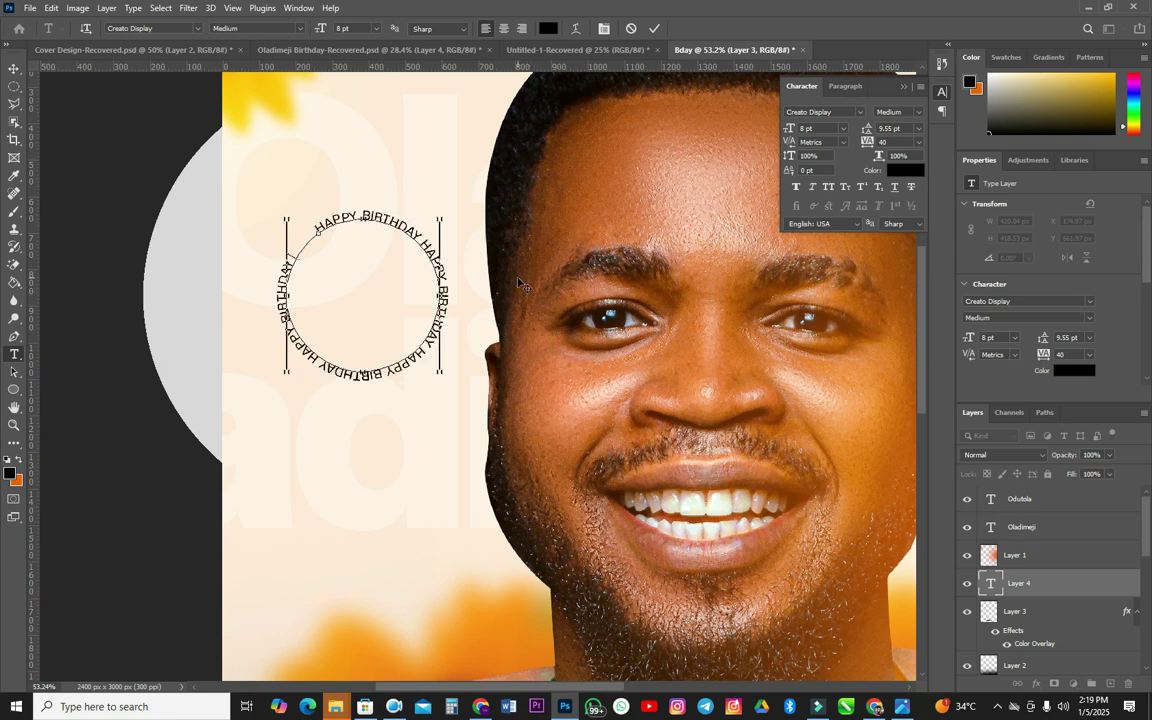
key(ctrl+a)
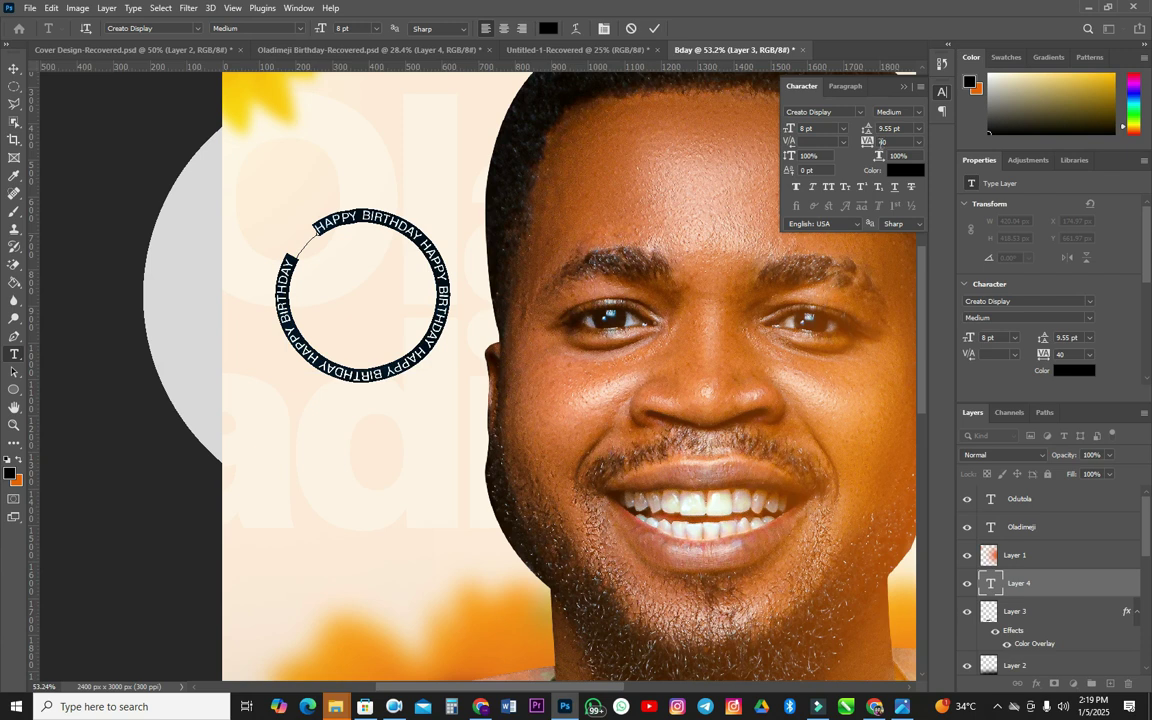
key(Up)
key(Up)
key(Up)
key(Up)
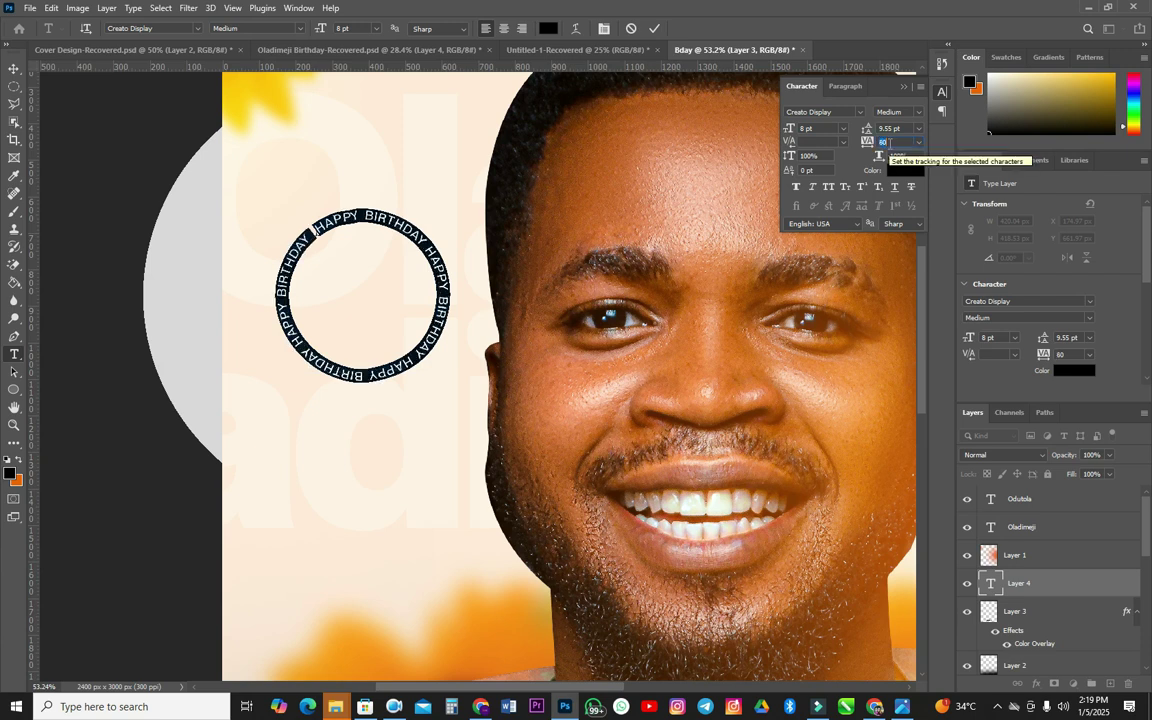
click(14, 68)
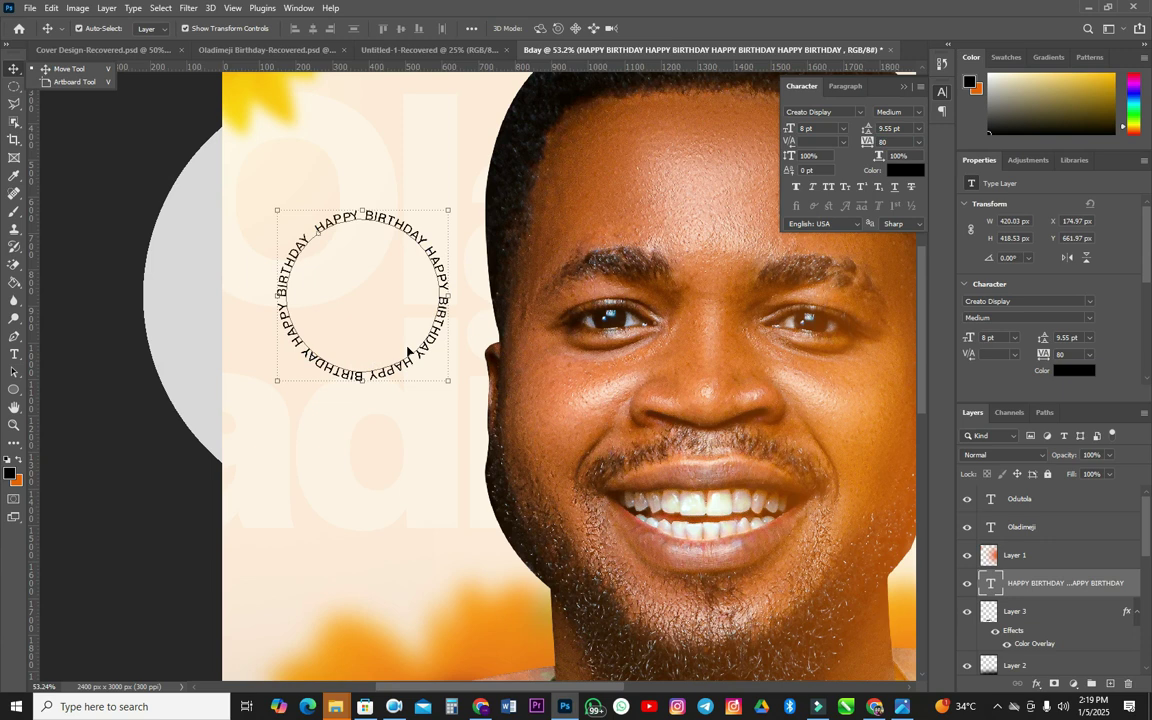
- Hide the circular HAPPY BIRTHDAY layer, then nudge the 10TH DECEMBER badge right and undo the move
click(966, 582)
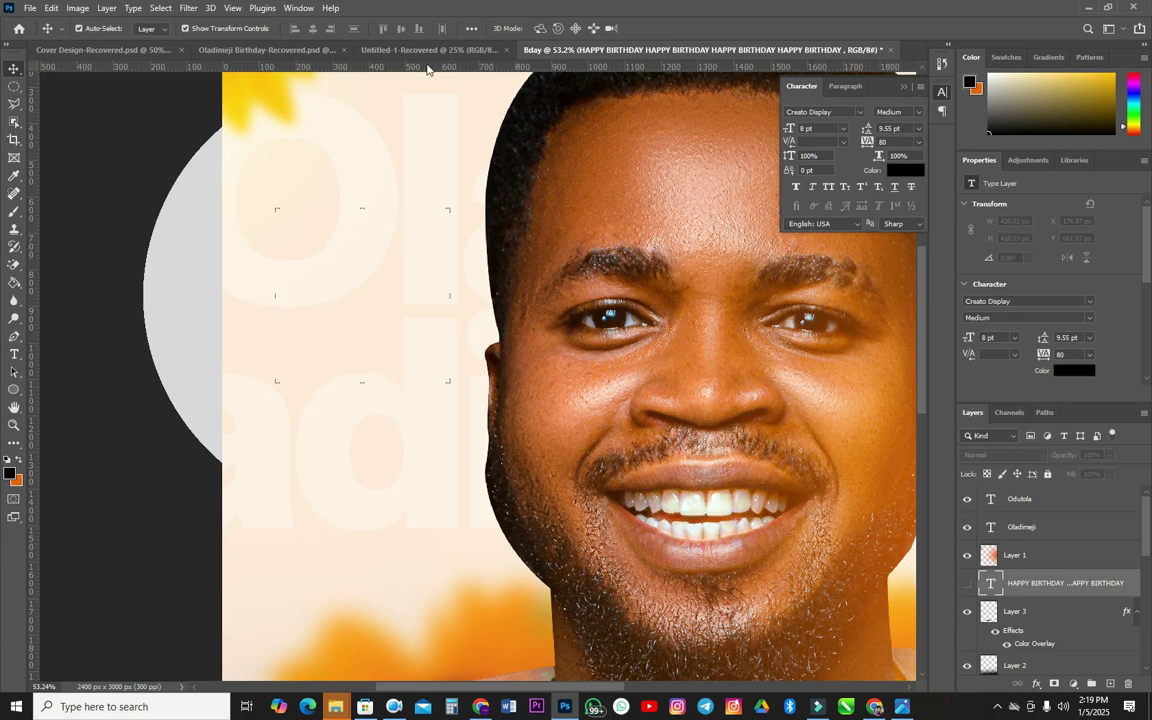
click(306, 52)
drag(247, 203, 198, 432)
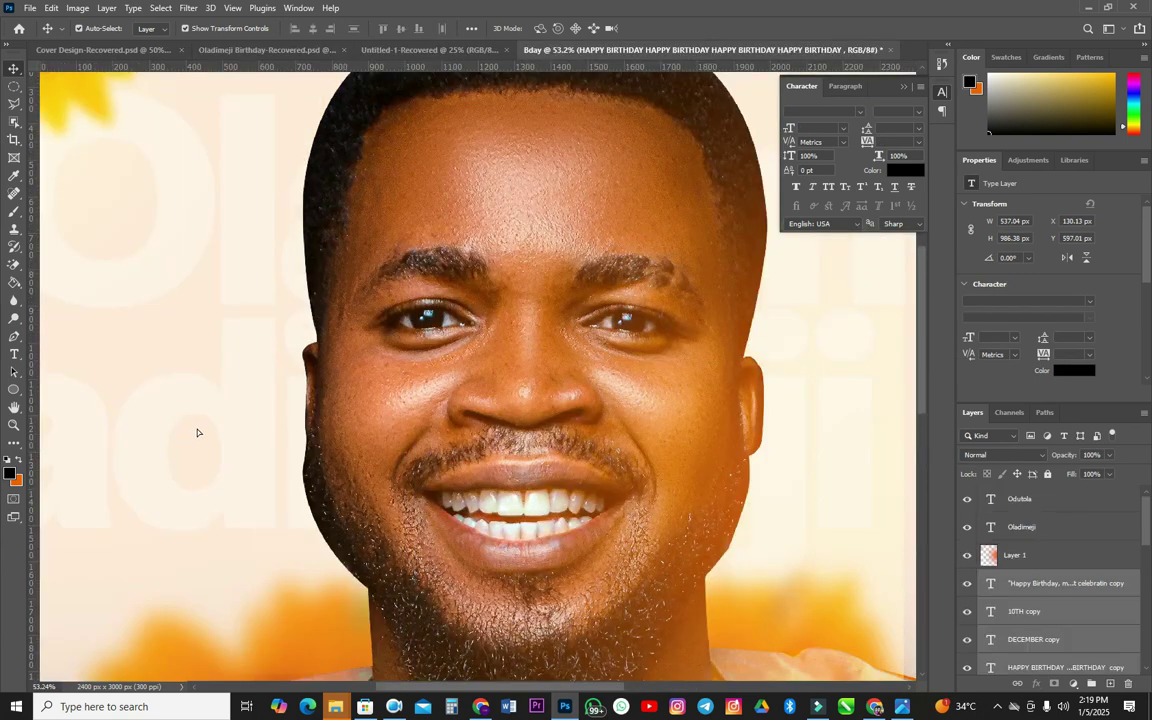
scroll(208, 437, down, 5)
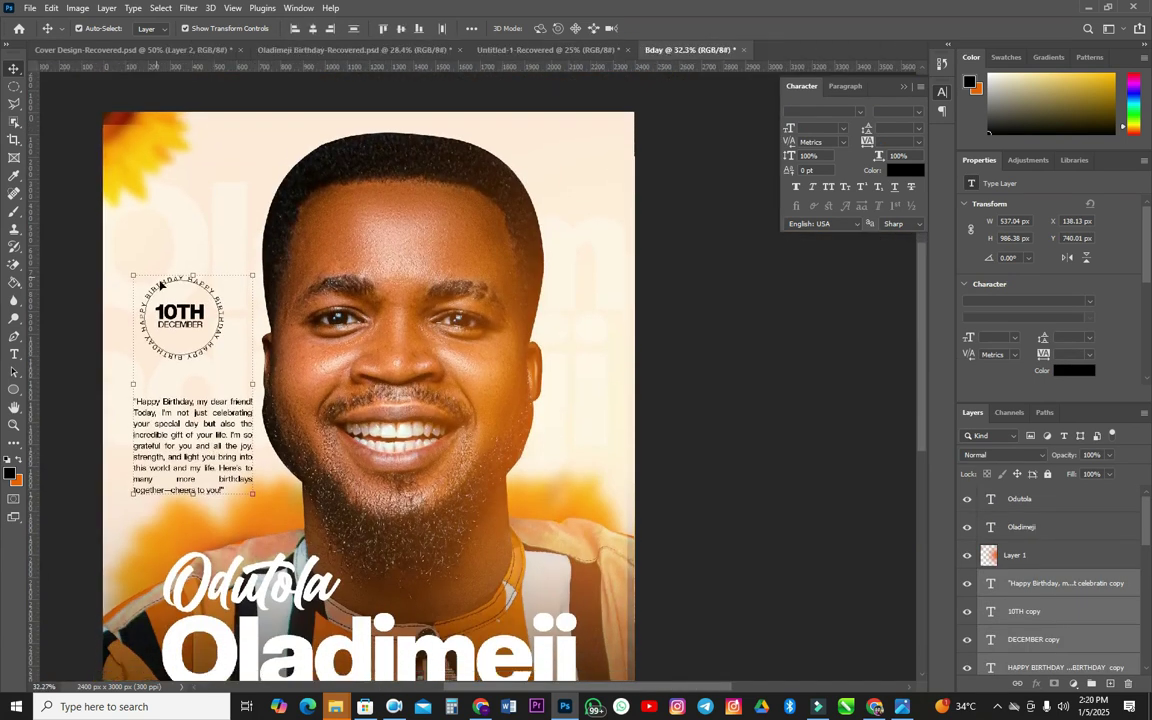
drag(215, 298, 210, 324)
key(ctrl+z)
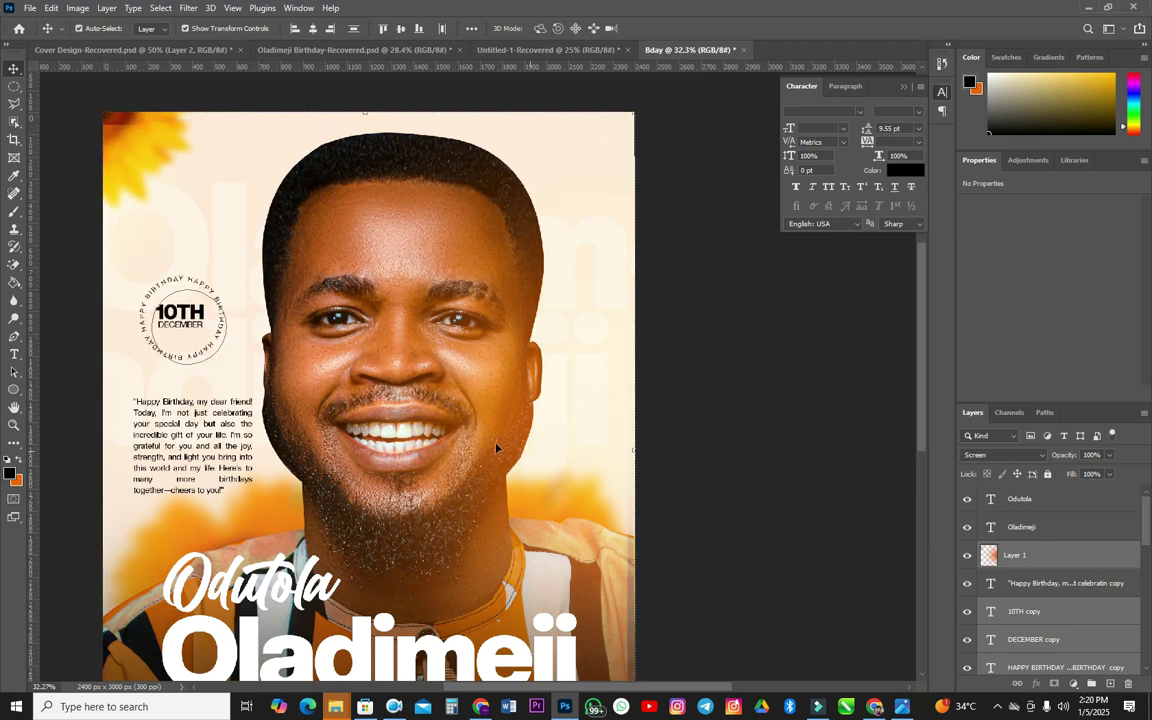
key(ctrl+z)
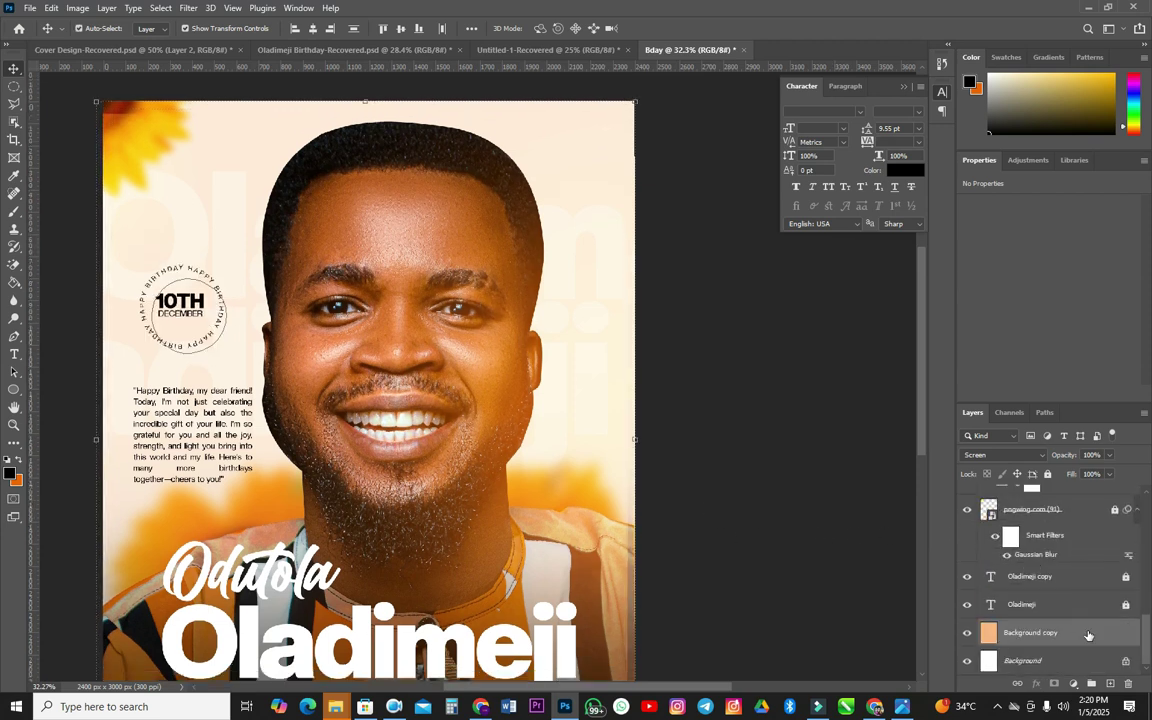
- Lock Layer 2 and marquee-select the three 10TH DECEMBER badge text layers together
click(1088, 636)
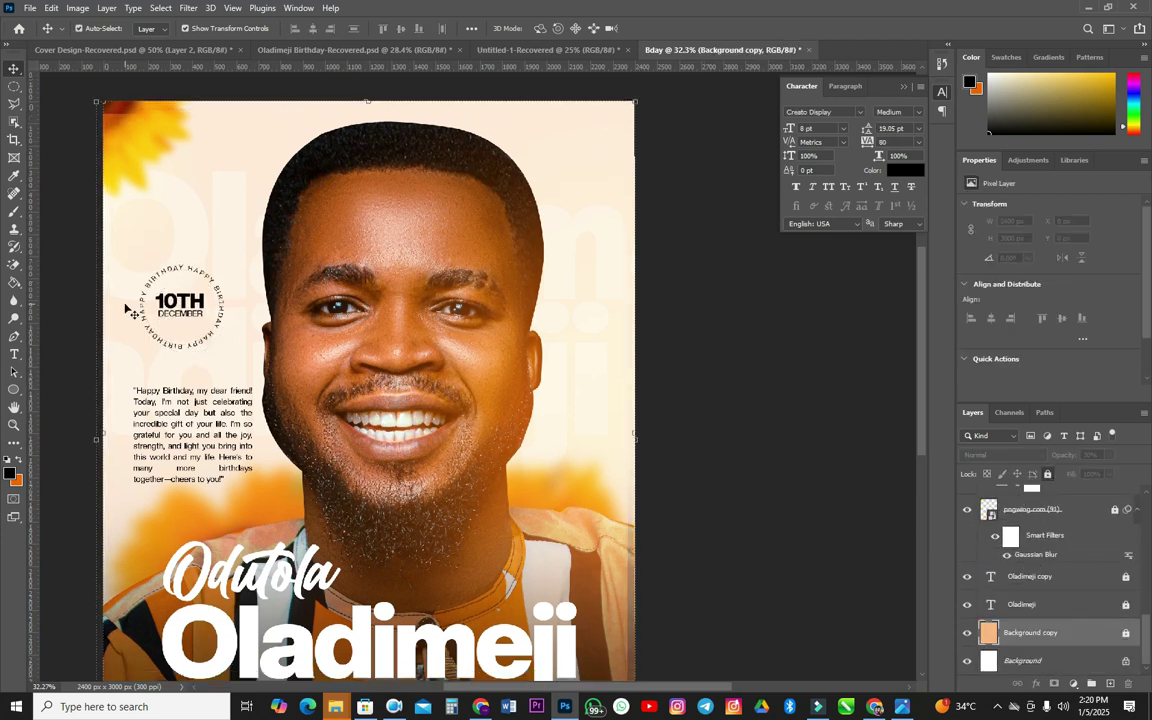
drag(92, 222, 270, 422)
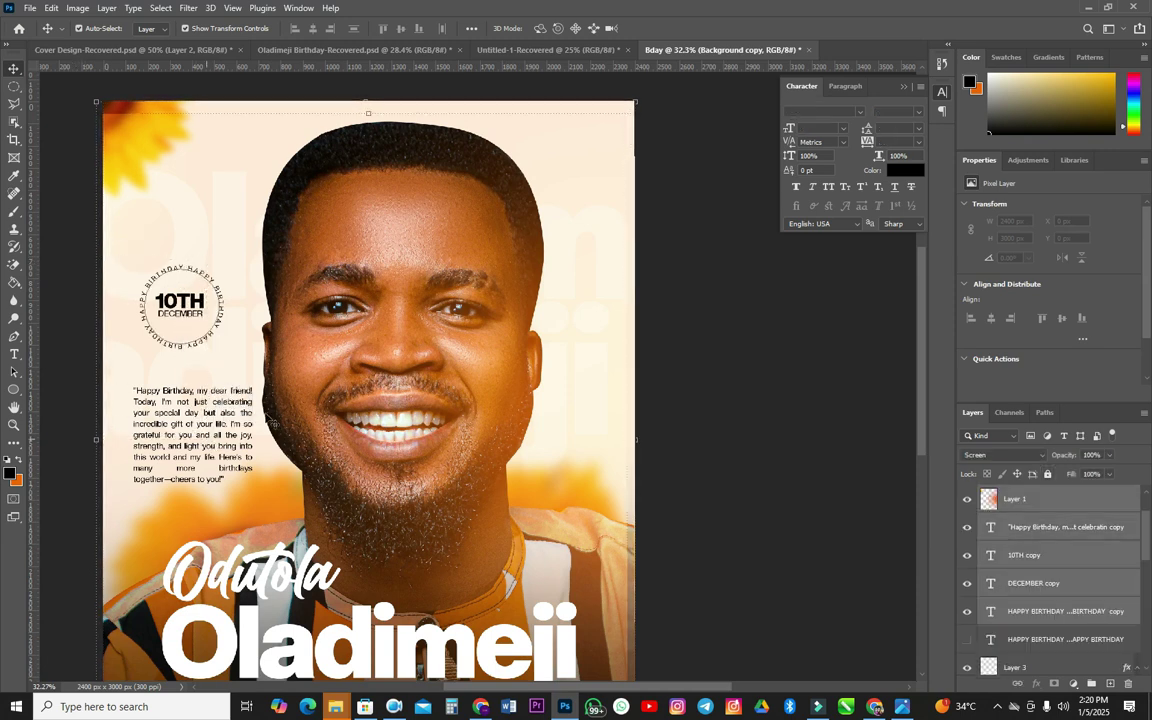
click(91, 282)
drag(104, 173, 268, 246)
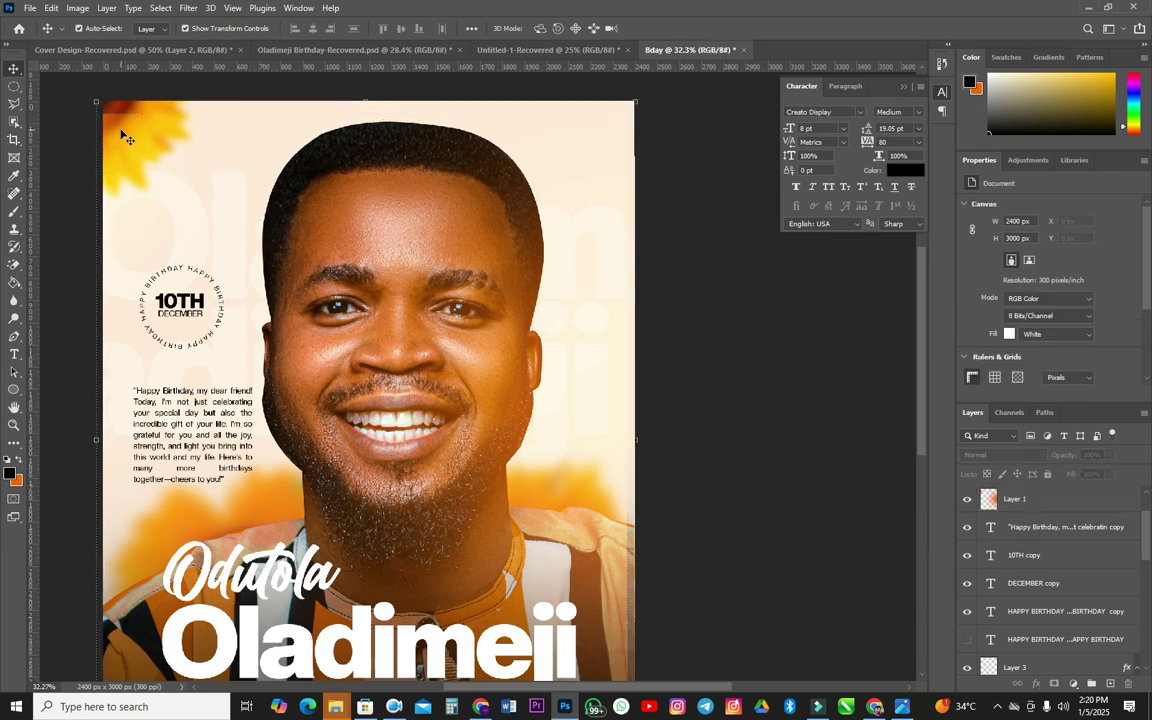
drag(104, 127, 234, 238)
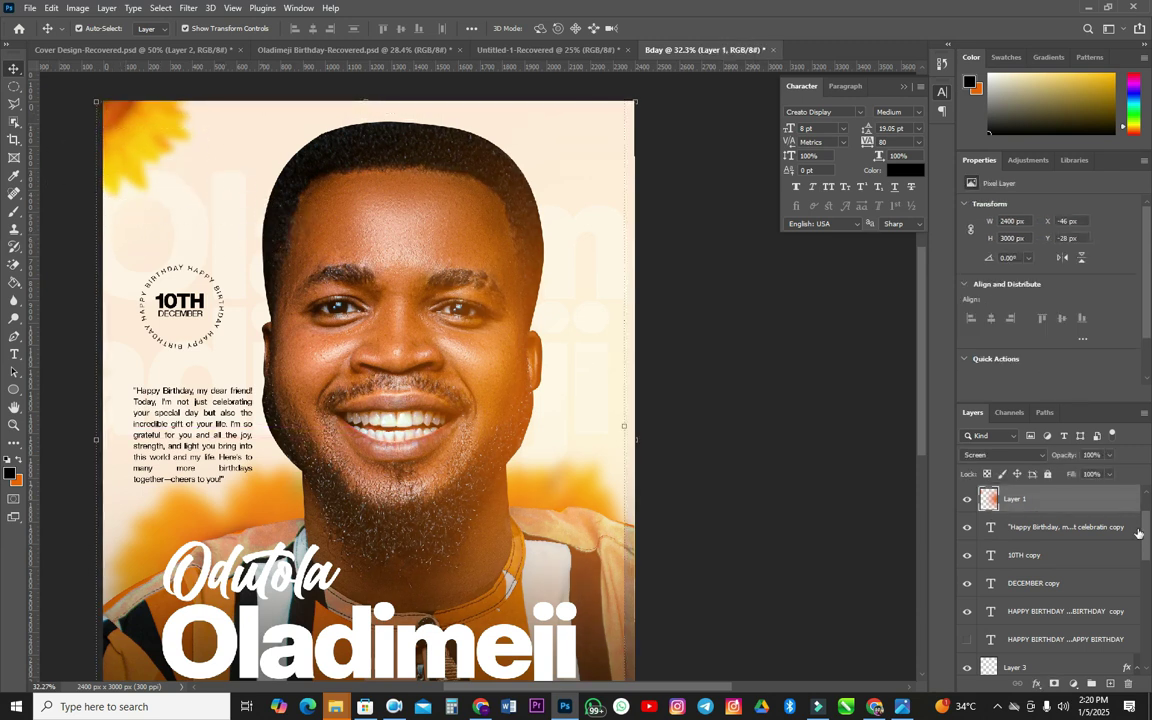
drag(104, 532, 178, 580)
click(1046, 476)
drag(105, 270, 202, 303)
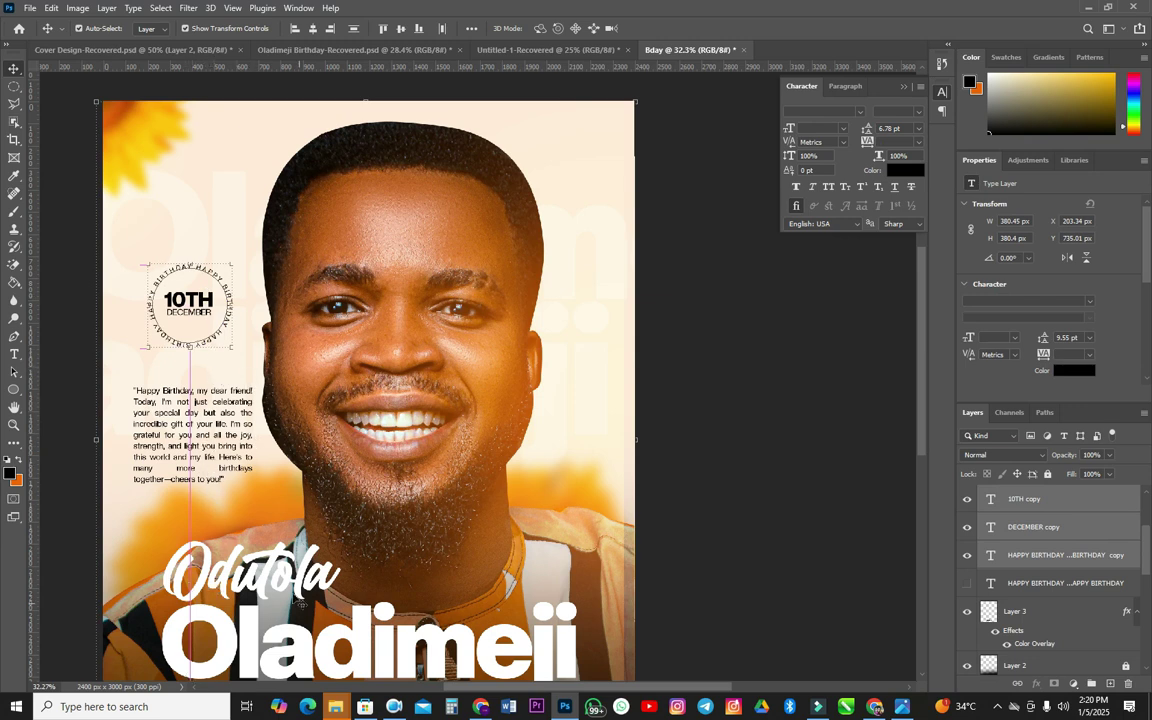
- Deselect the badge text layers and unlock the 59% opacity Layer 2
scroll(352, 447, down, 5)
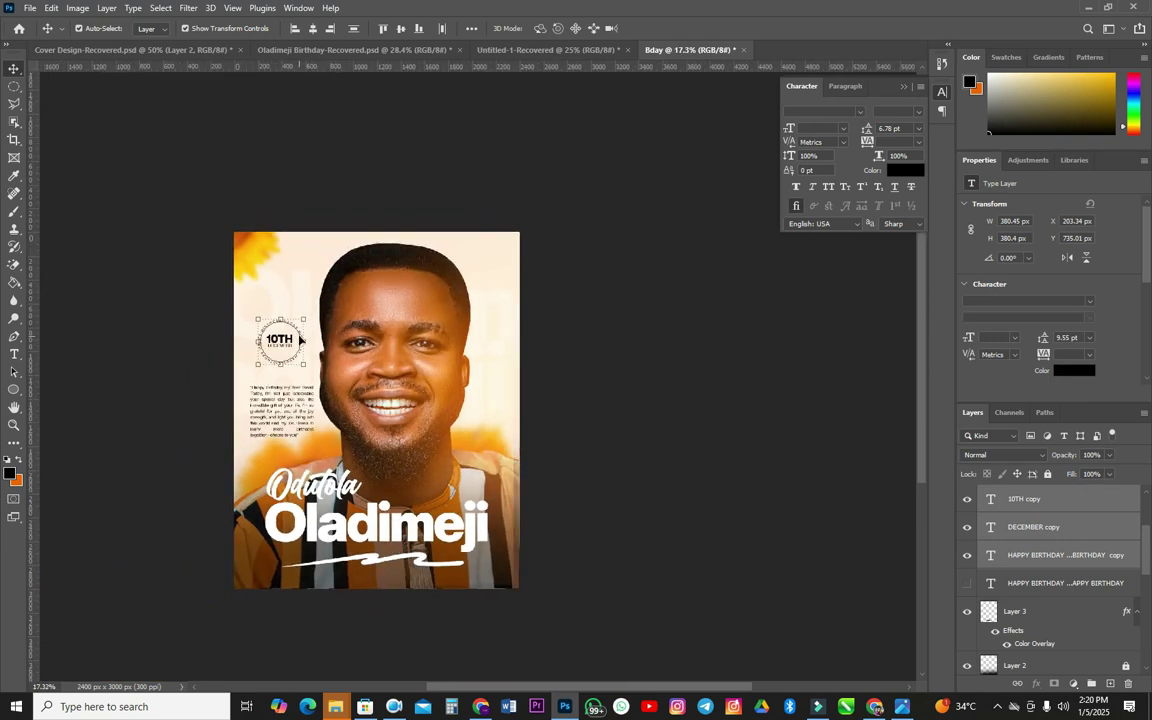
scroll(442, 368, up, 3)
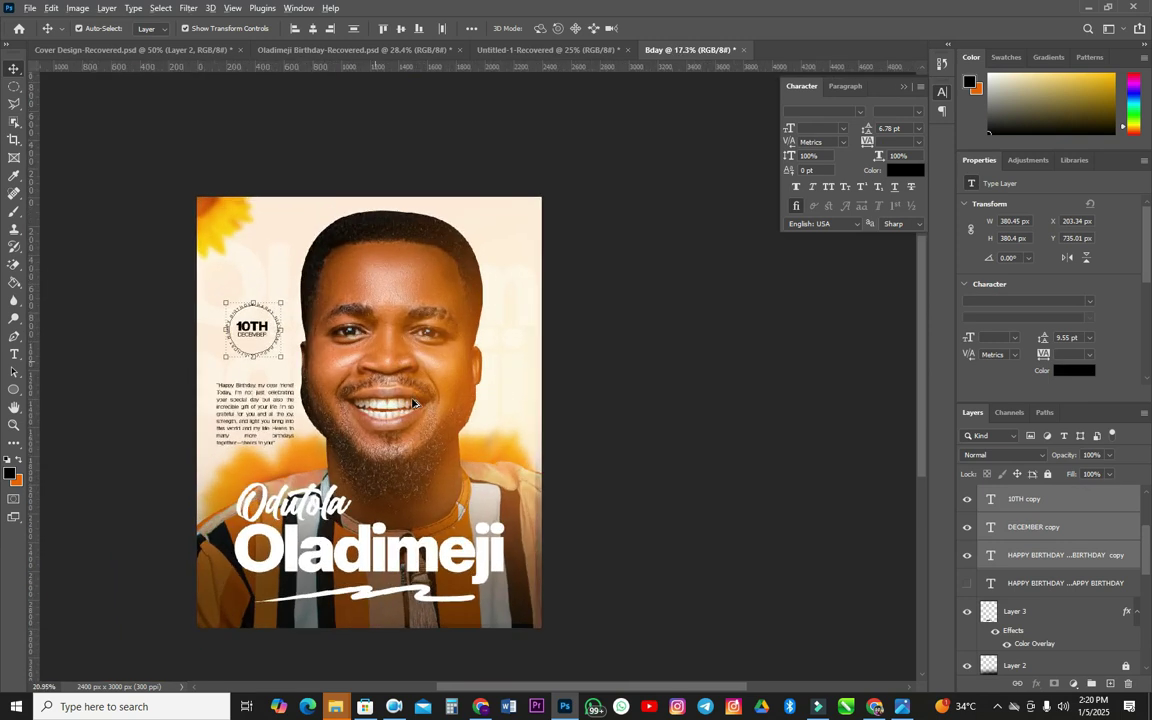
scroll(460, 393, up, 2)
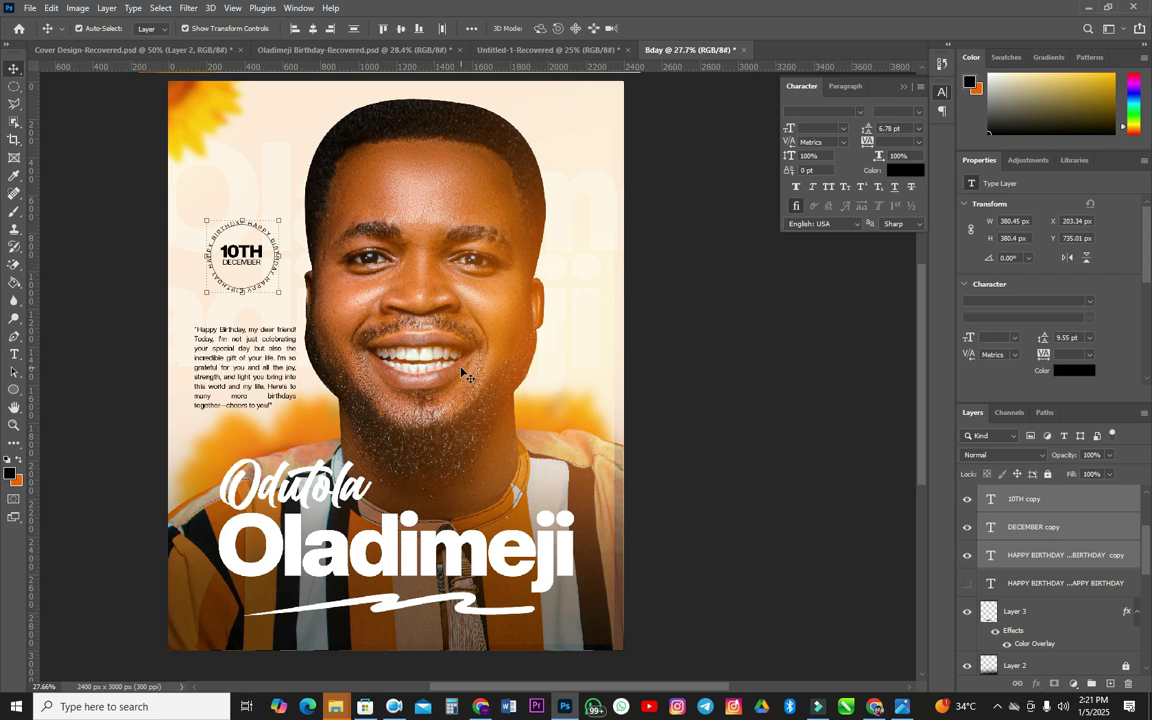
click(850, 633)
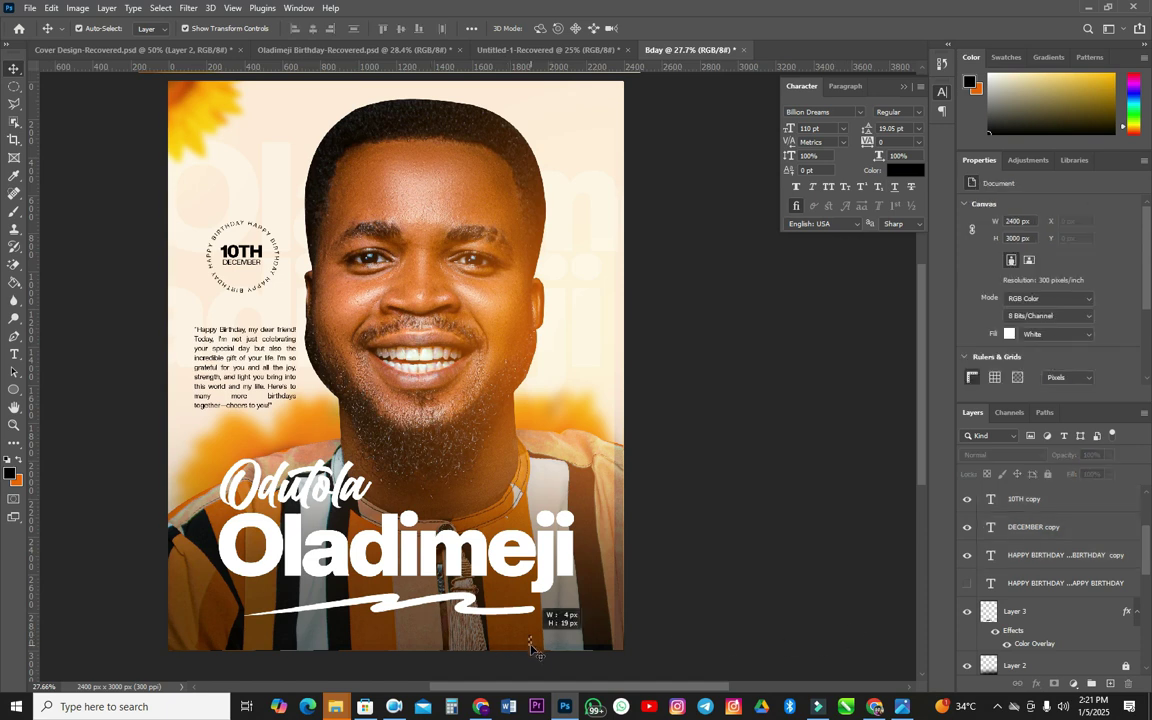
scroll(710, 655, down, 2)
scroll(1040, 628, down, 3)
scroll(1040, 628, up, 1)
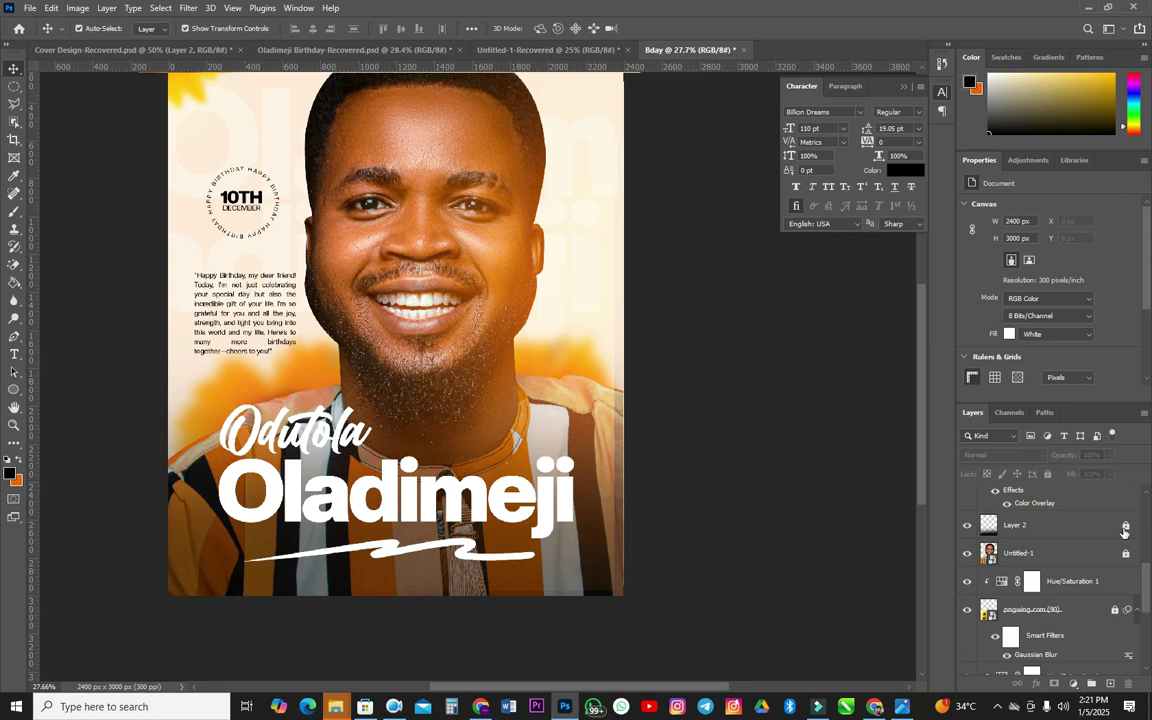
click(1040, 530)
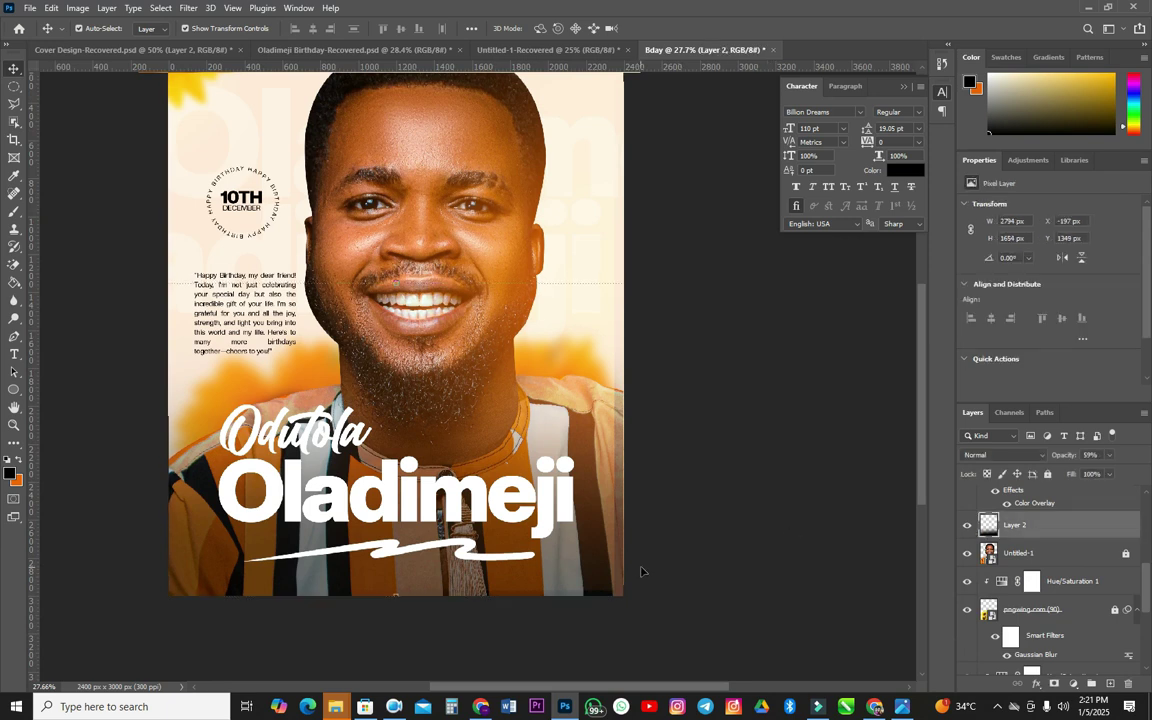
- Move the Screen-blended Layer 1 overlay to X 0 px, Y 22 px, flush with the right edge
scroll(1073, 569, down, 3)
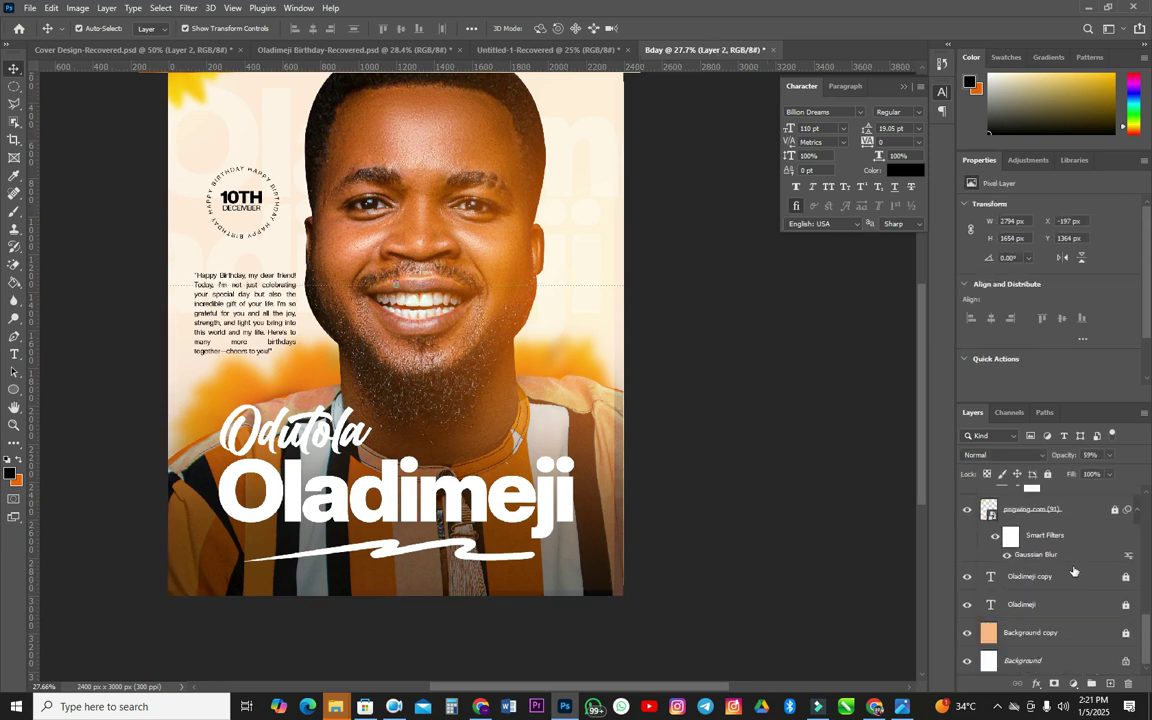
scroll(1075, 573, up, 4)
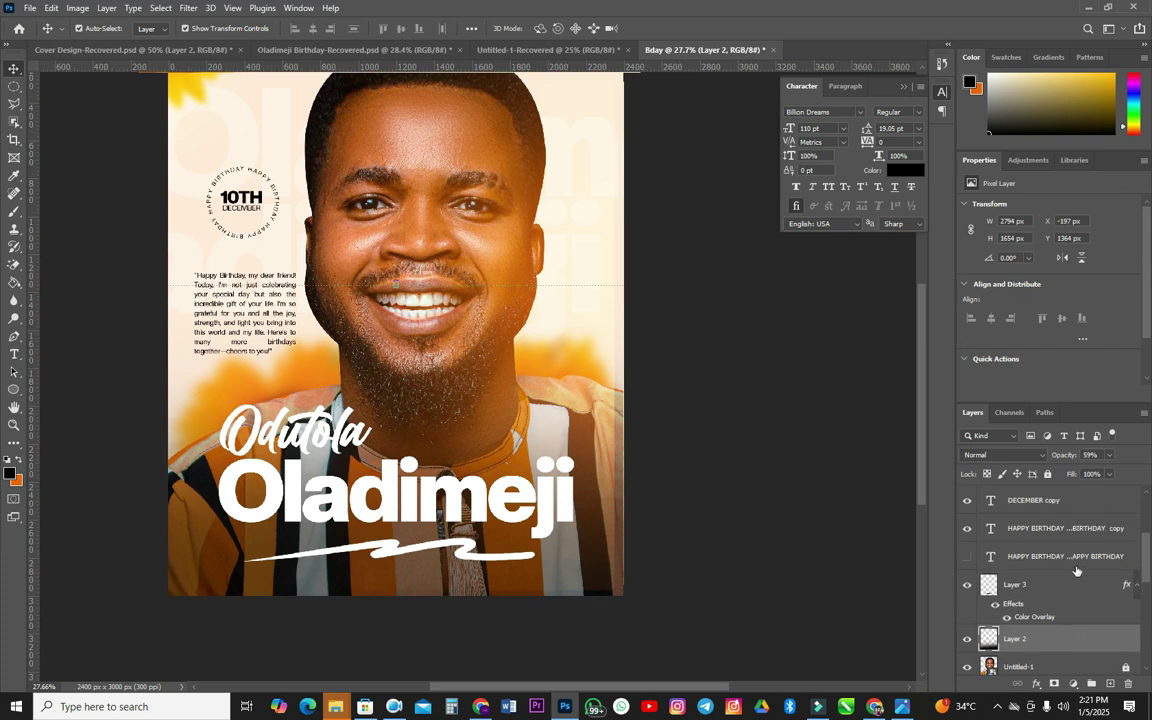
scroll(1040, 580, up, 5)
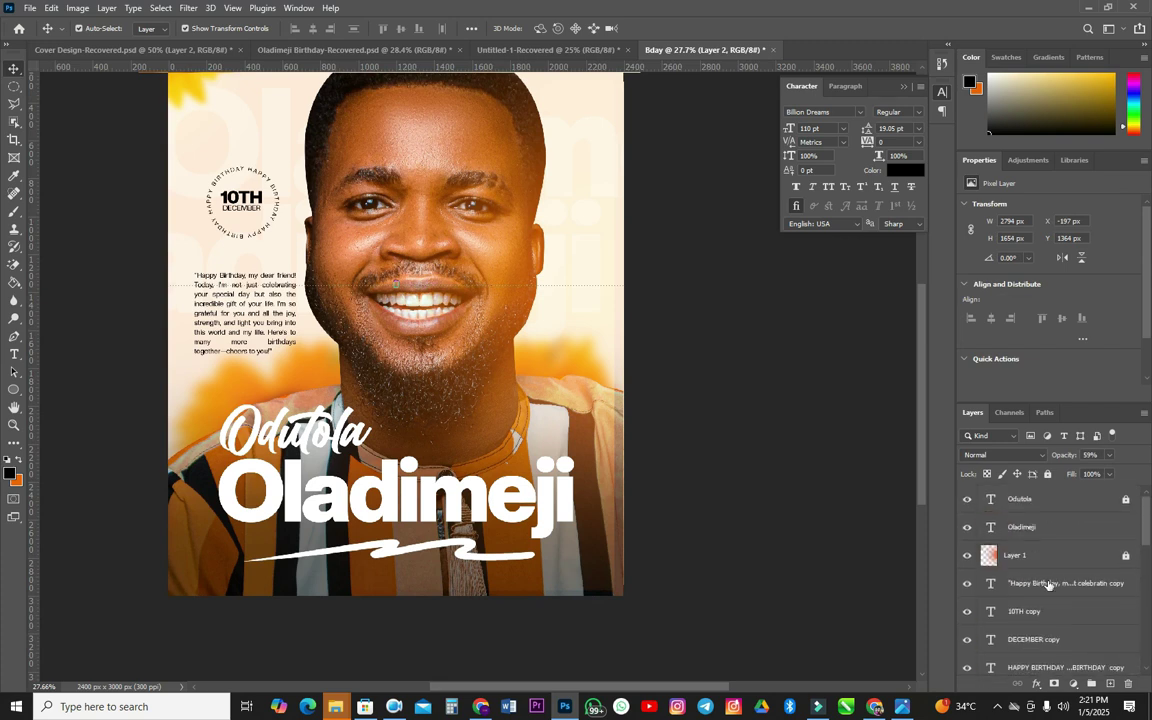
click(1098, 567)
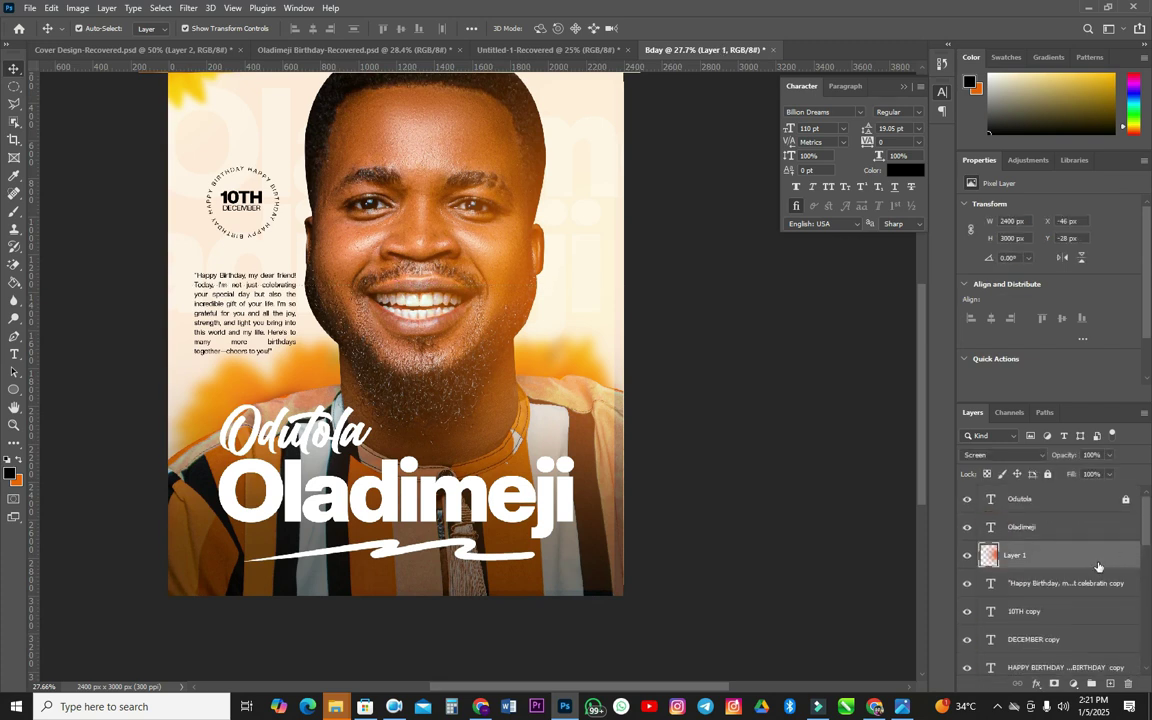
drag(558, 353, 591, 386)
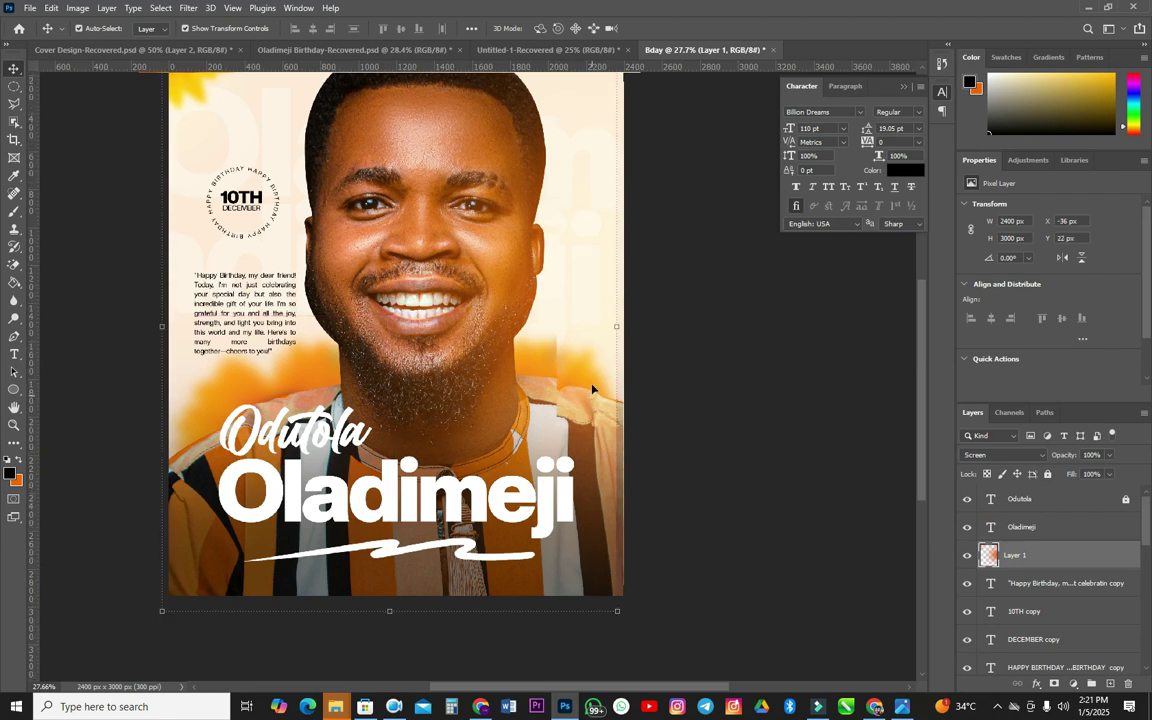
scroll(589, 388, up, 3)
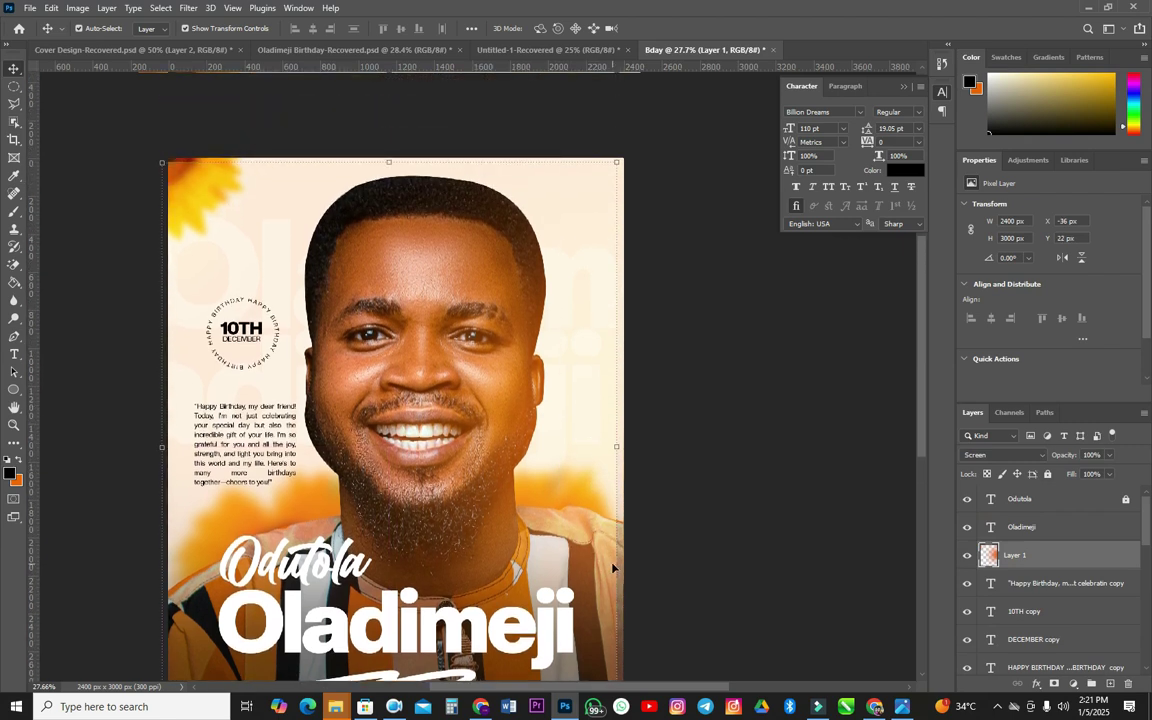
scroll(624, 560, up, 4)
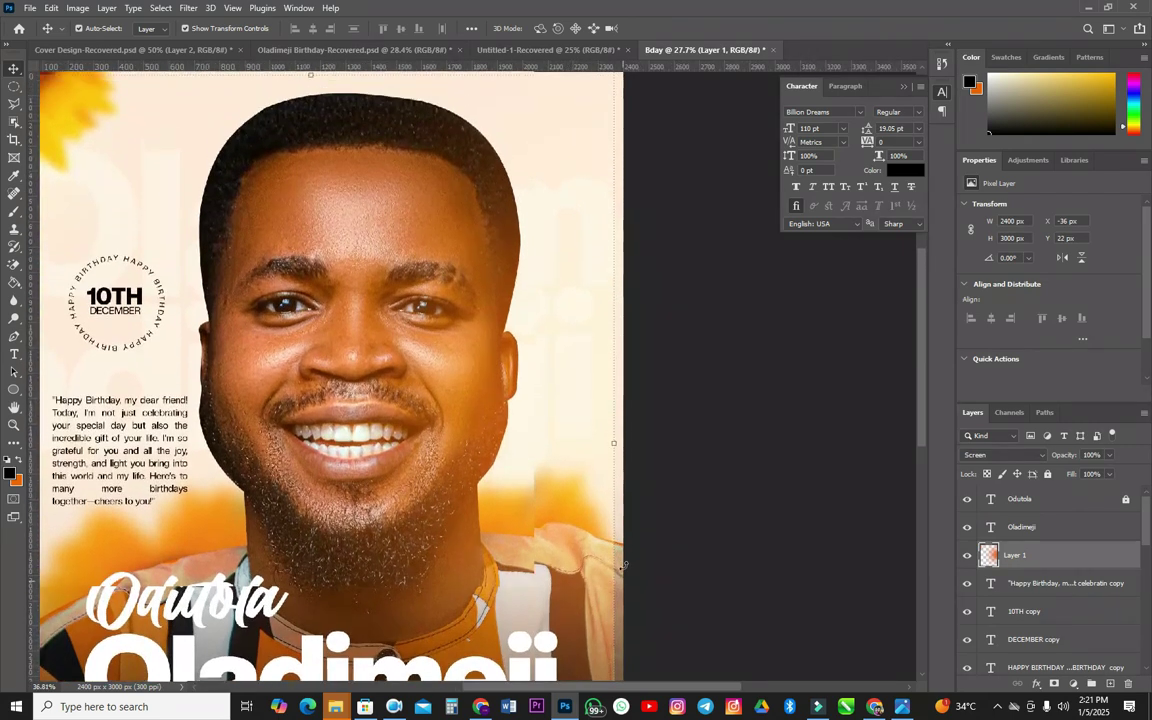
scroll(624, 571, up, 5)
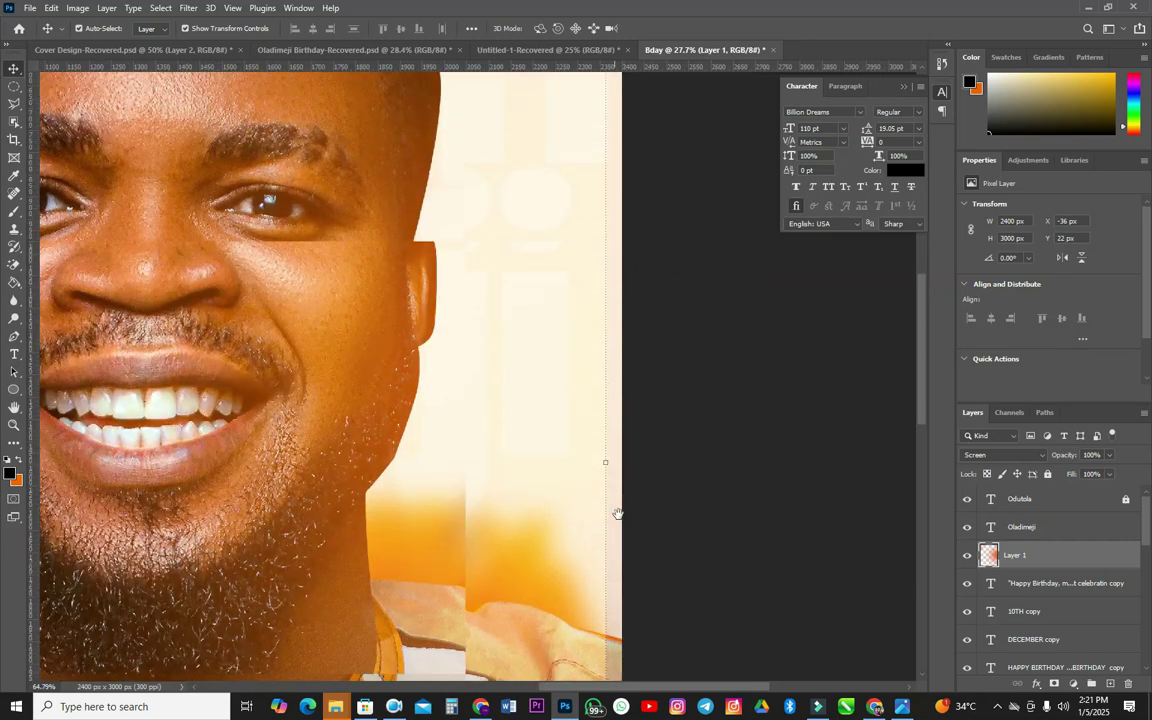
scroll(622, 457, down, 3)
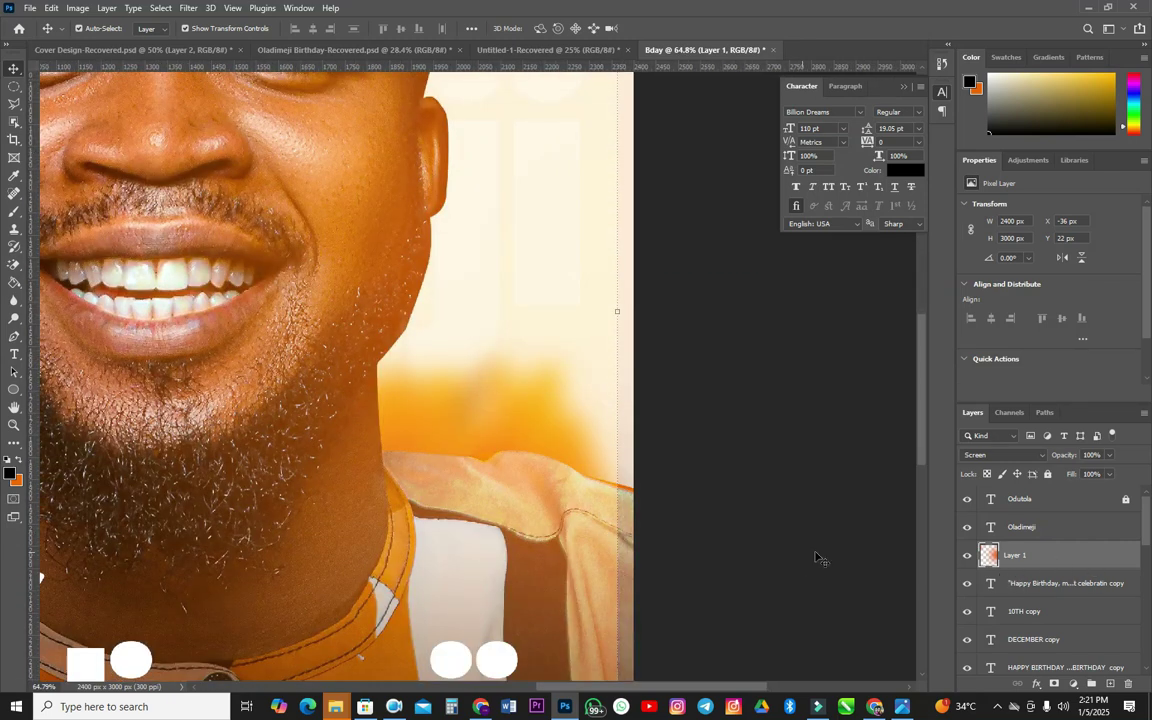
drag(611, 552, 628, 558)
scroll(628, 558, down, 5)
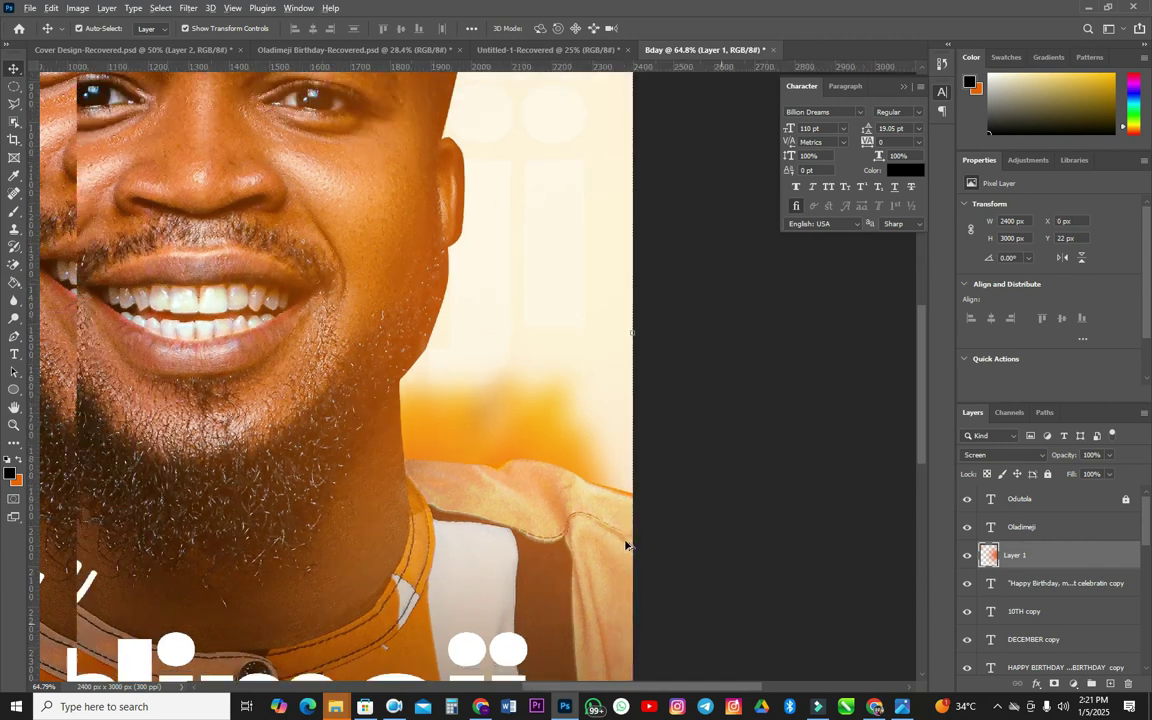
scroll(680, 550, down, 1)
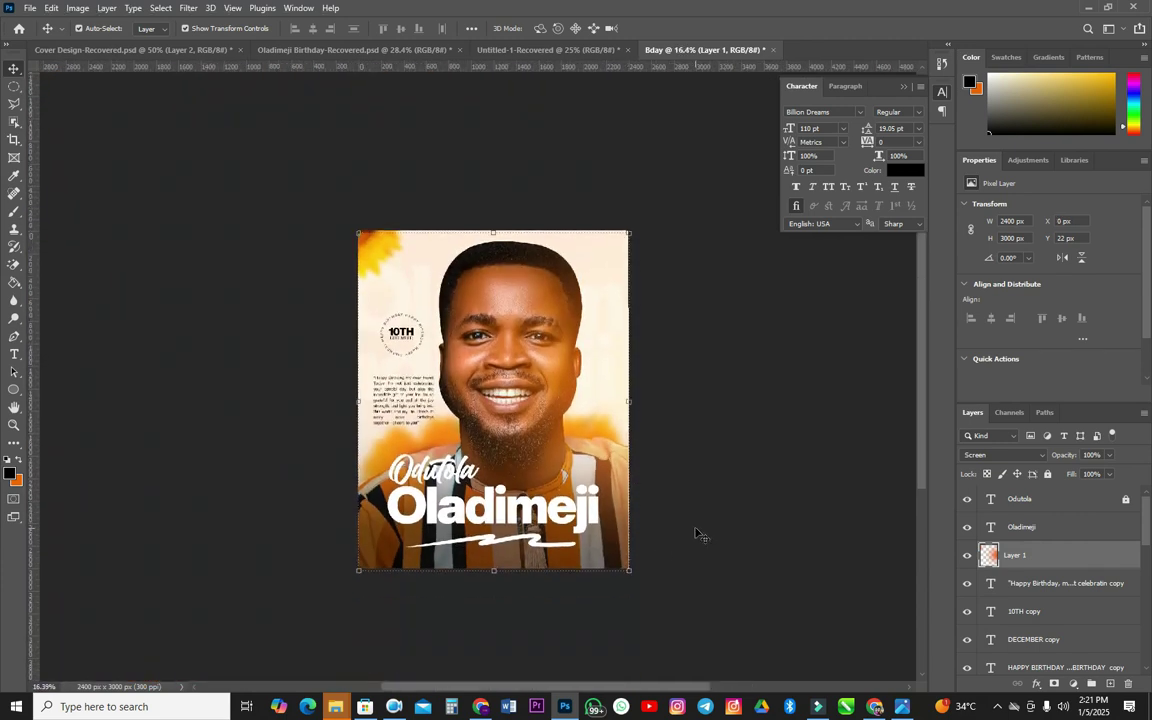
click(698, 535)
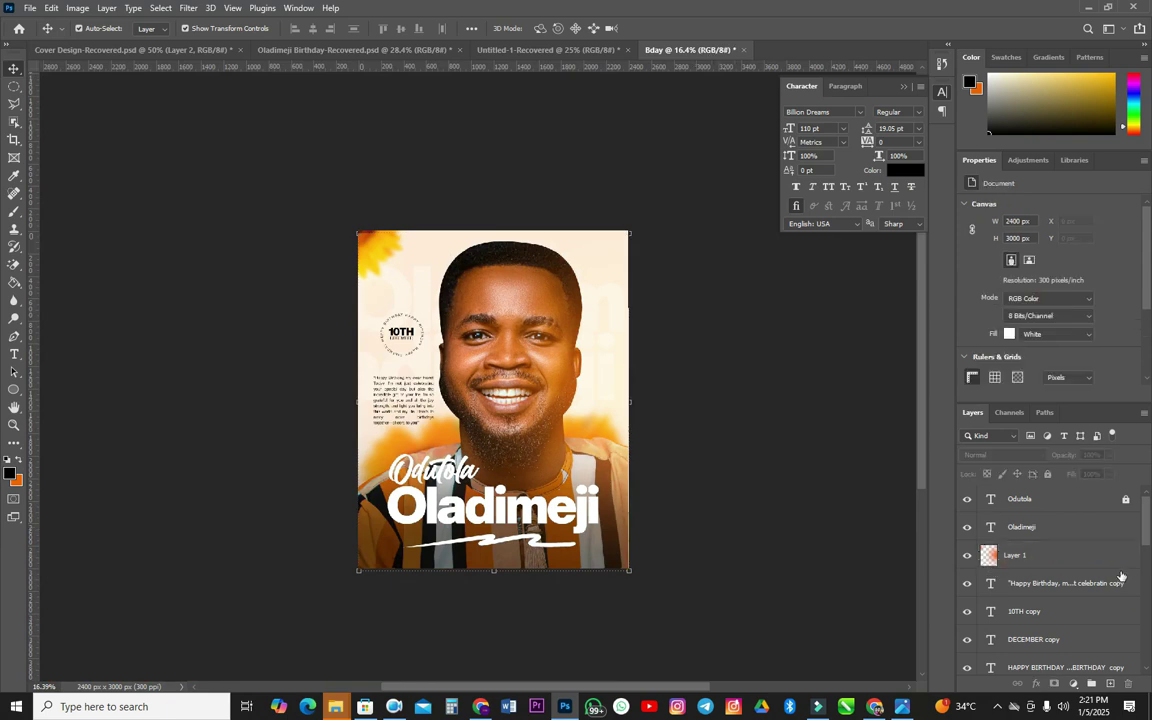
click(1080, 505)
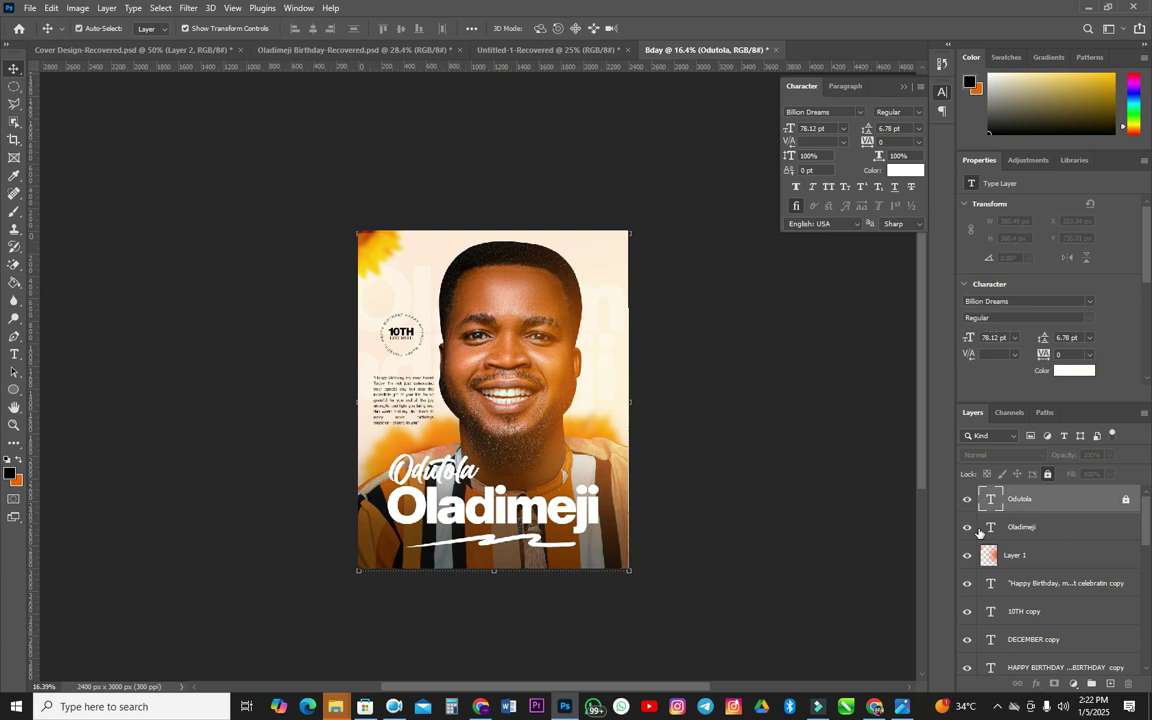
key(alt+e)
key(Escape)
key(ctrl+shift+alt+e)
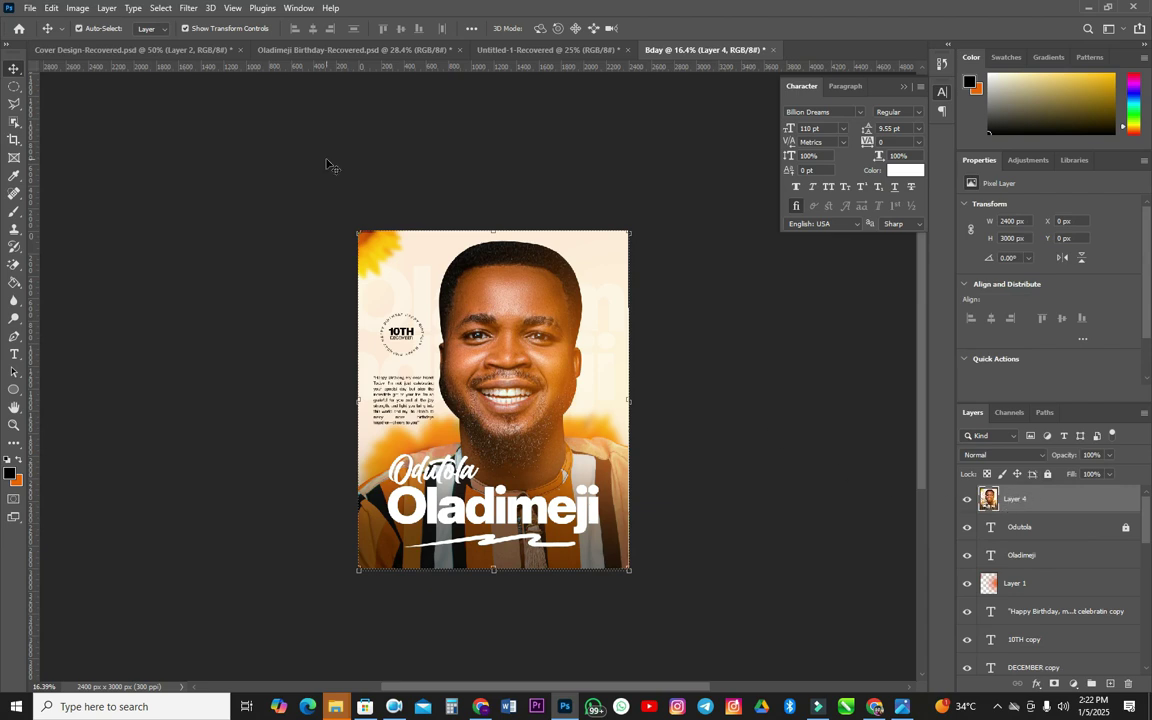
click(186, 10)
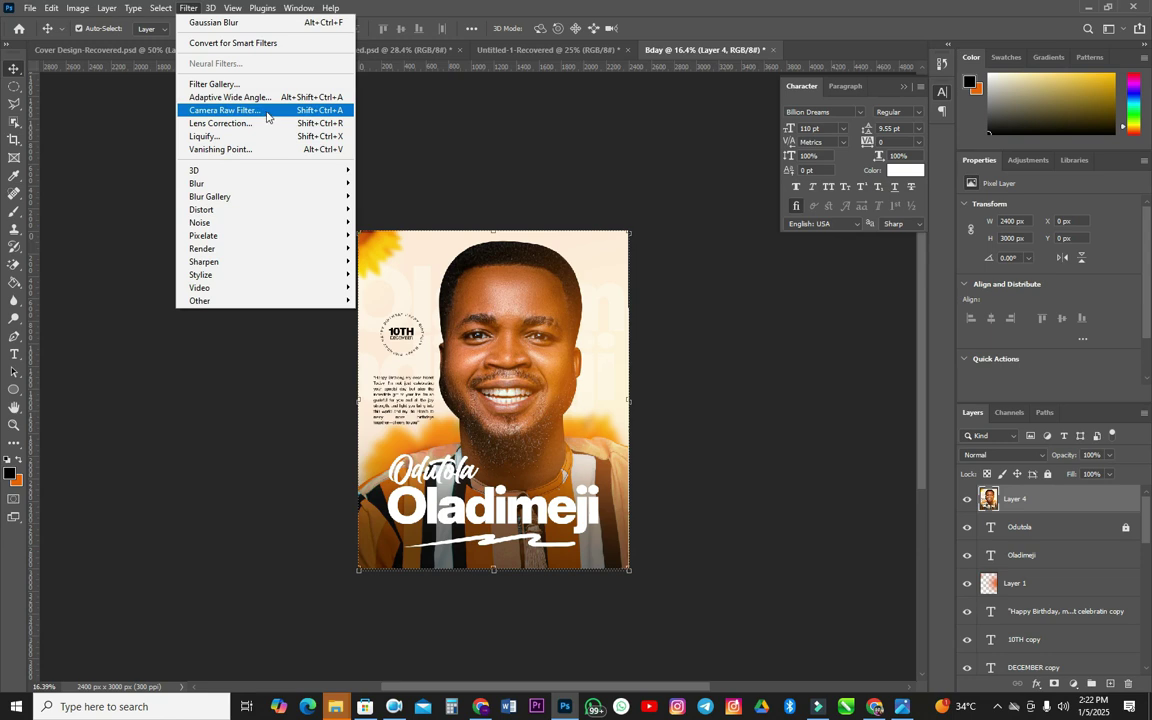
- Grade Layer 4 in Camera Raw: Texture +32, Clarity +8, Oranges saturation +33, Yellows +16
click(266, 114)
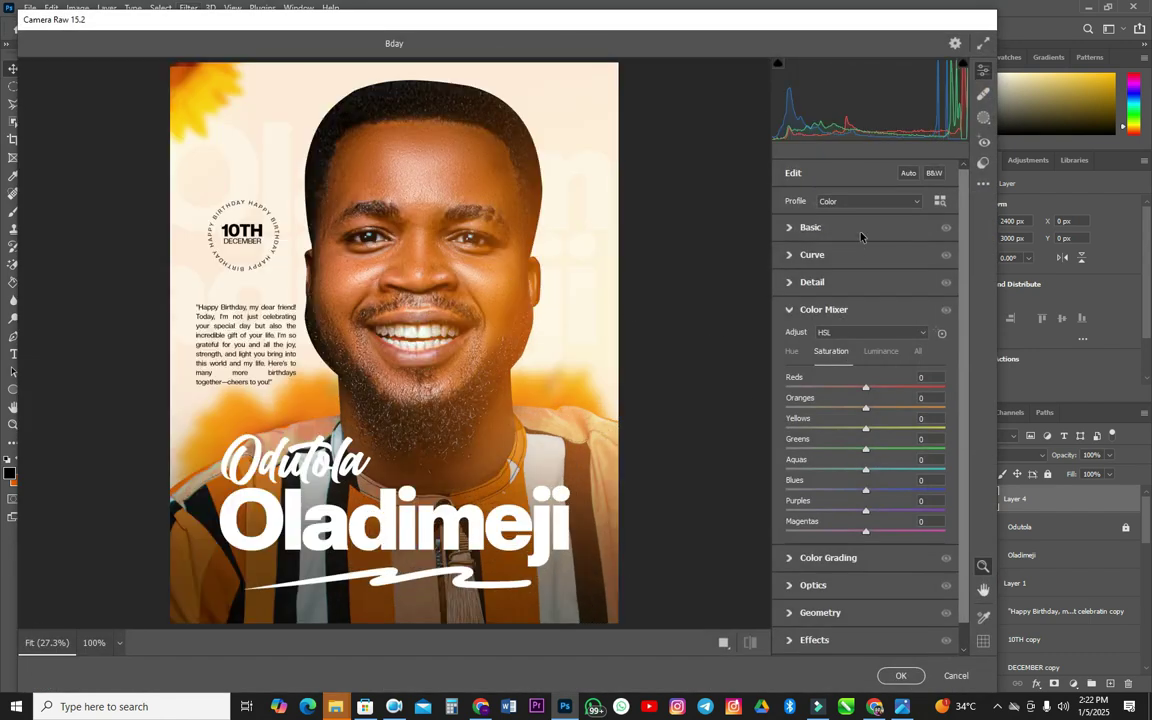
click(858, 228)
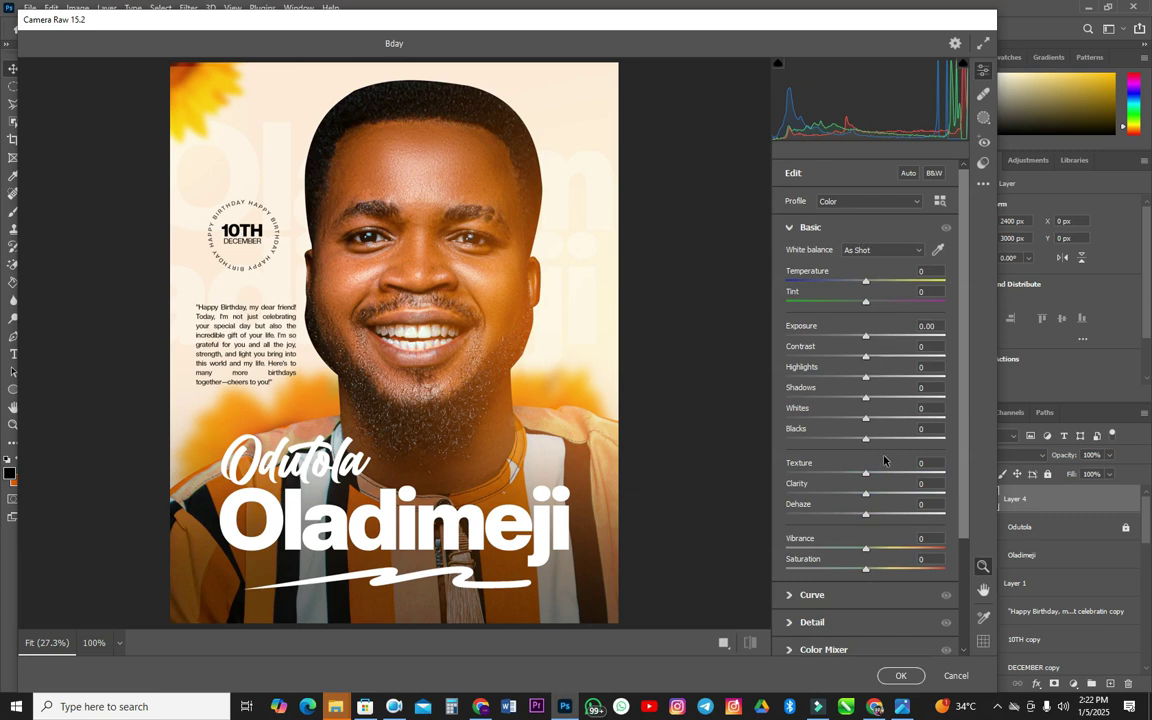
drag(866, 478, 876, 497)
scroll(908, 566, down, 3)
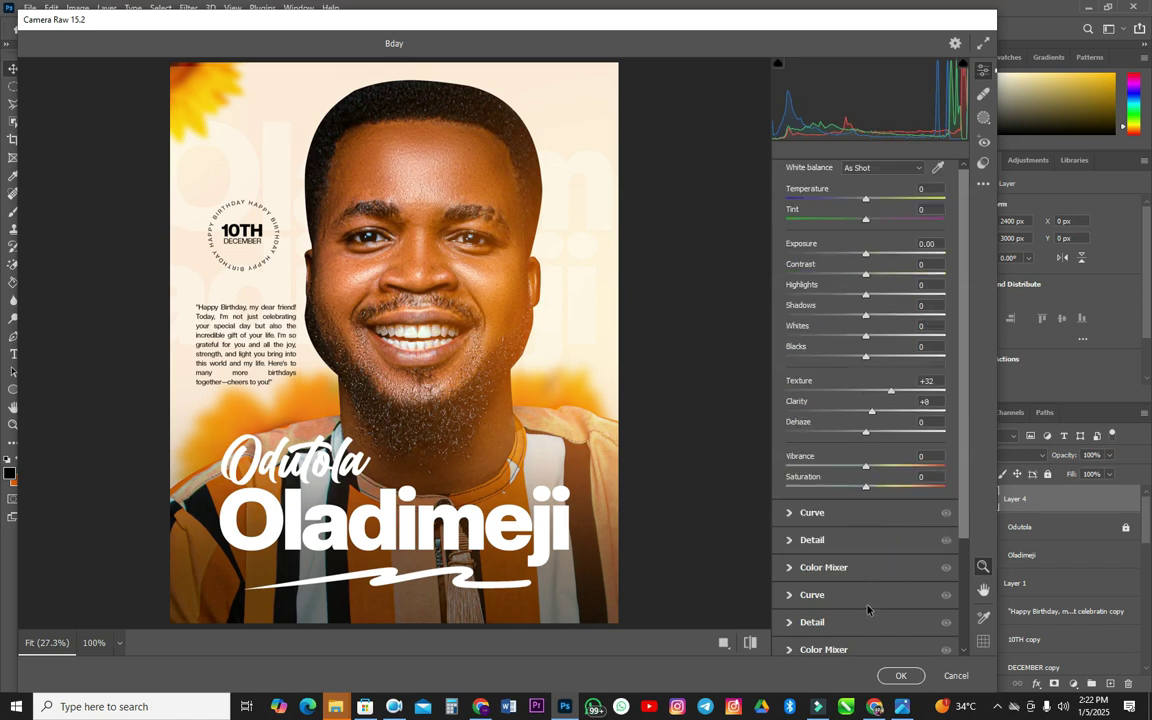
click(881, 512)
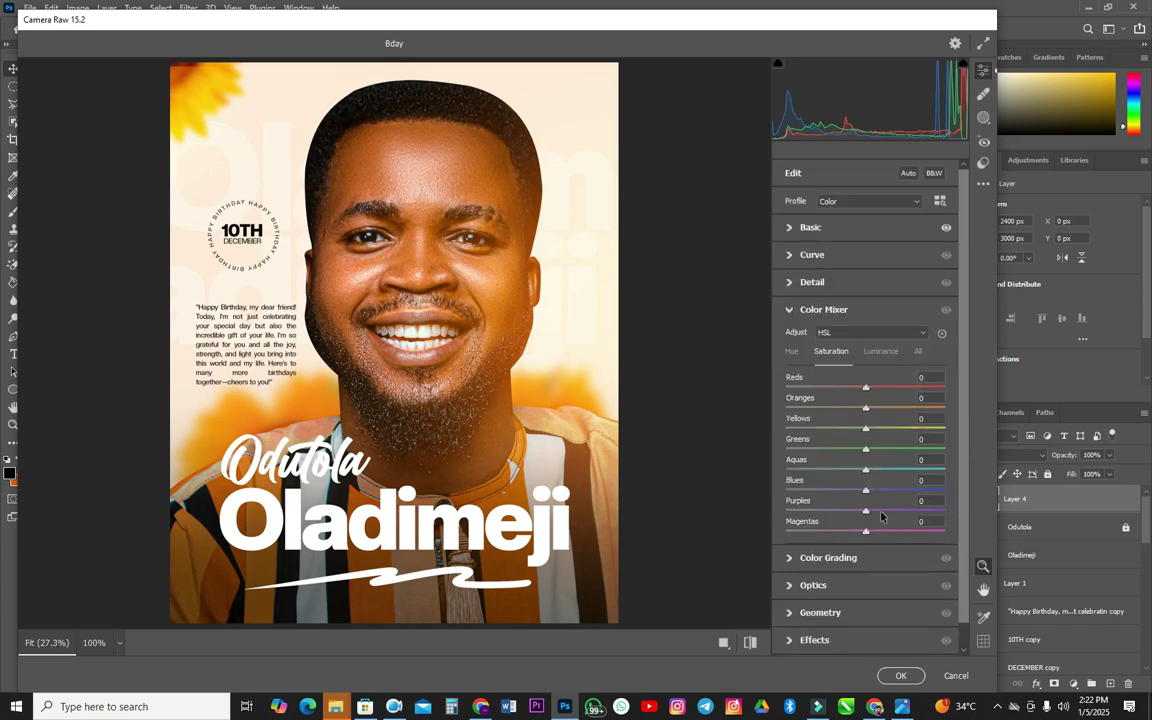
drag(868, 410, 883, 437)
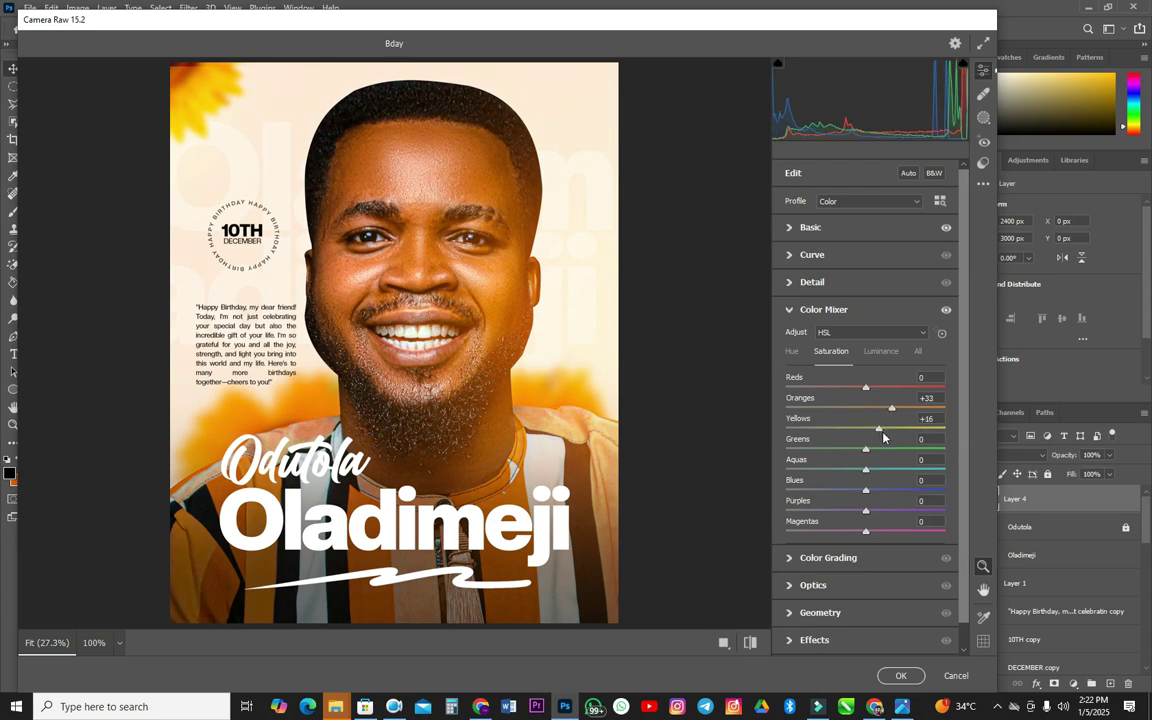
click(901, 676)
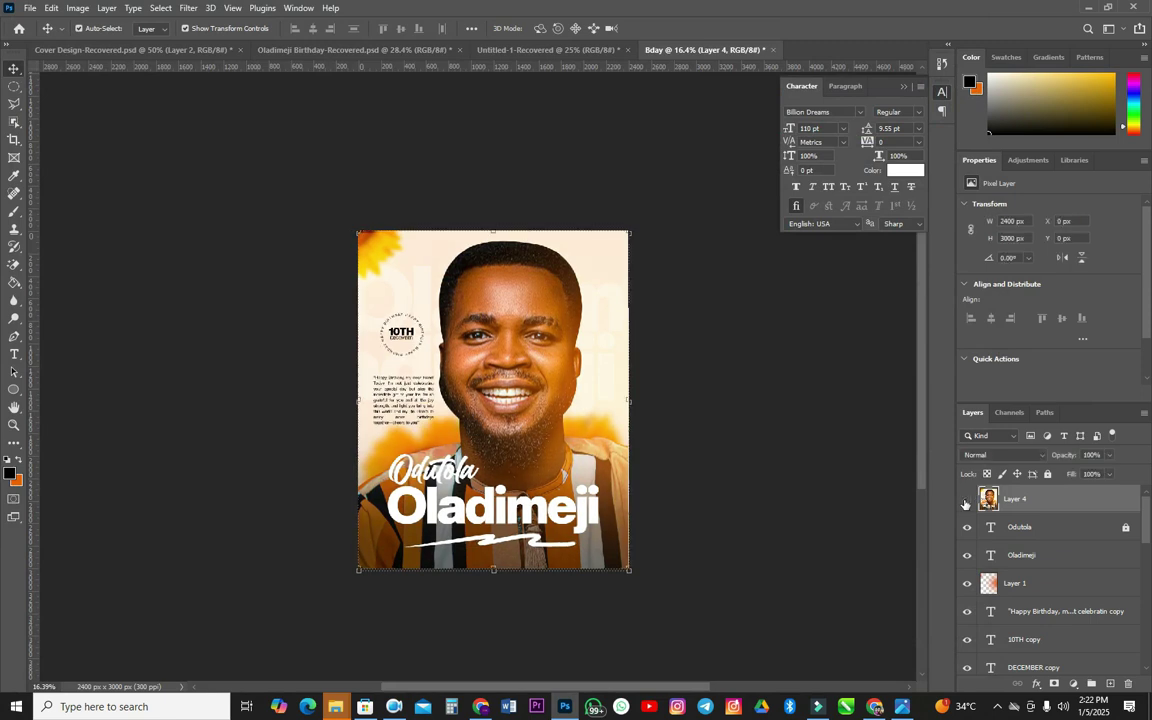
click(966, 499)
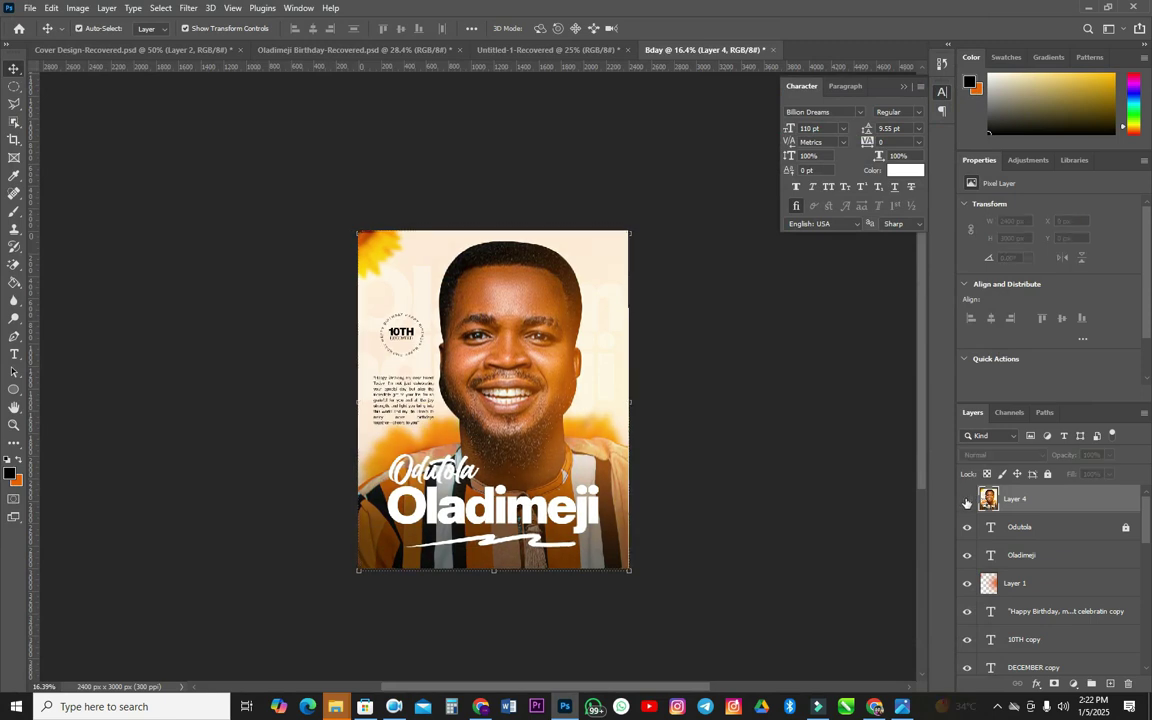
click(184, 8)
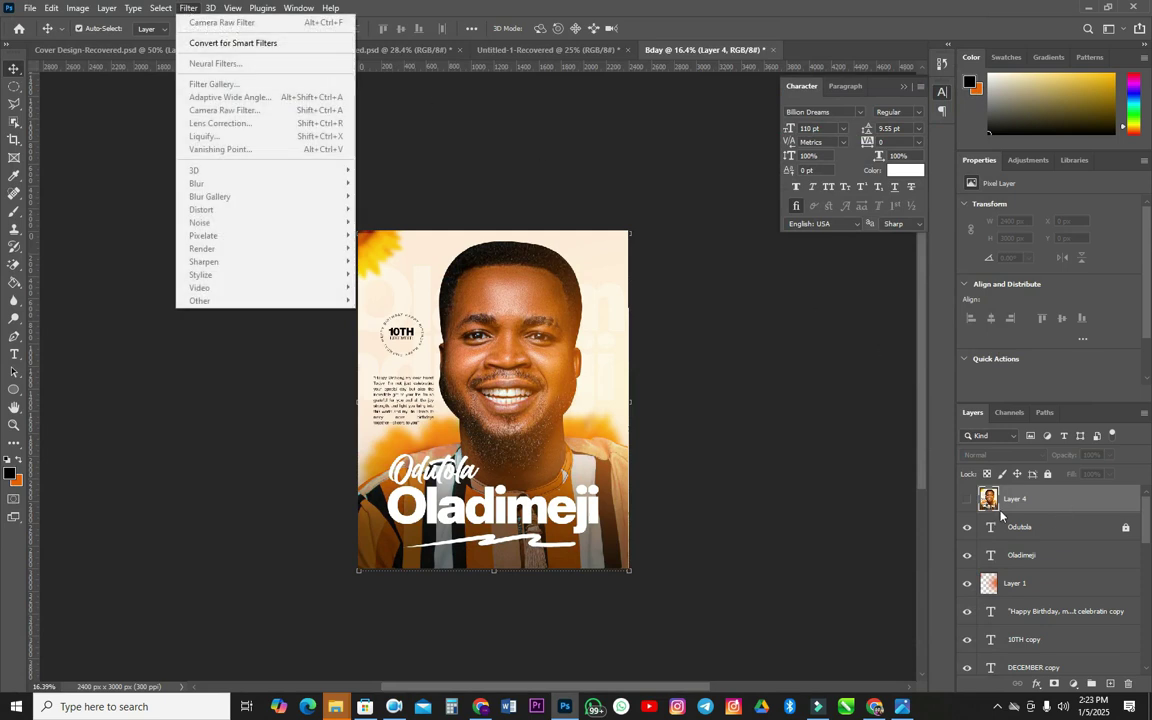
click(966, 499)
click(966, 499)
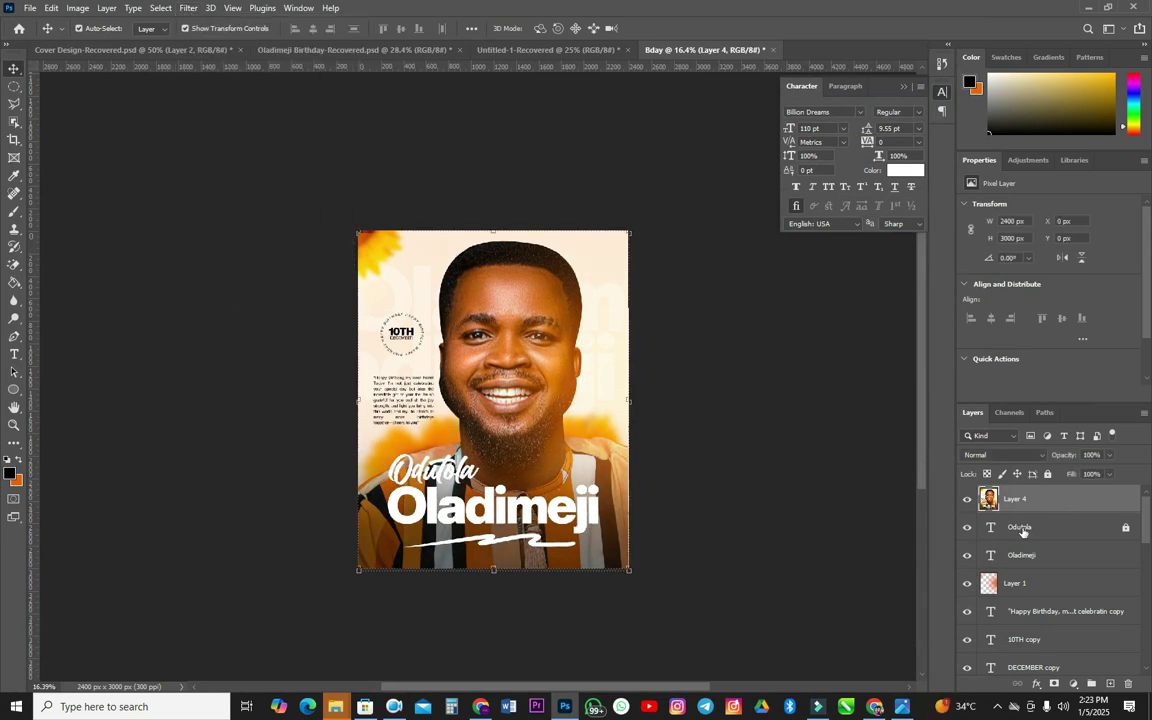
click(1022, 518)
click(1022, 509)
click(1022, 522)
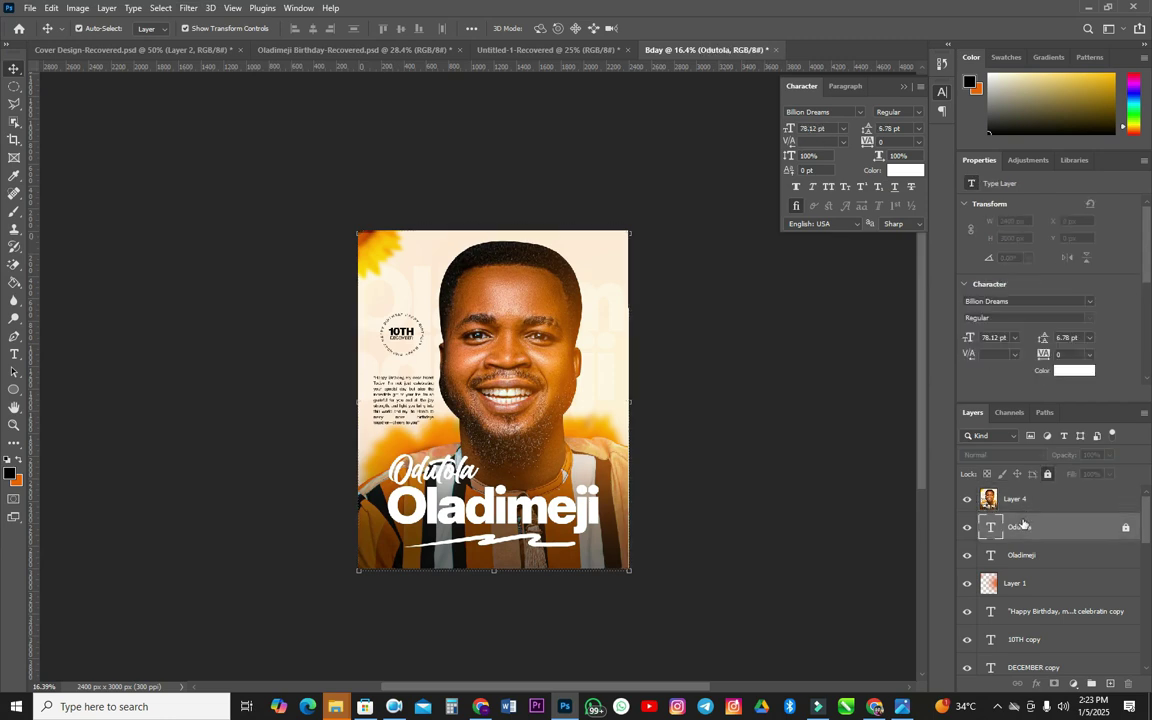
key(alt+e)
key(Escape)
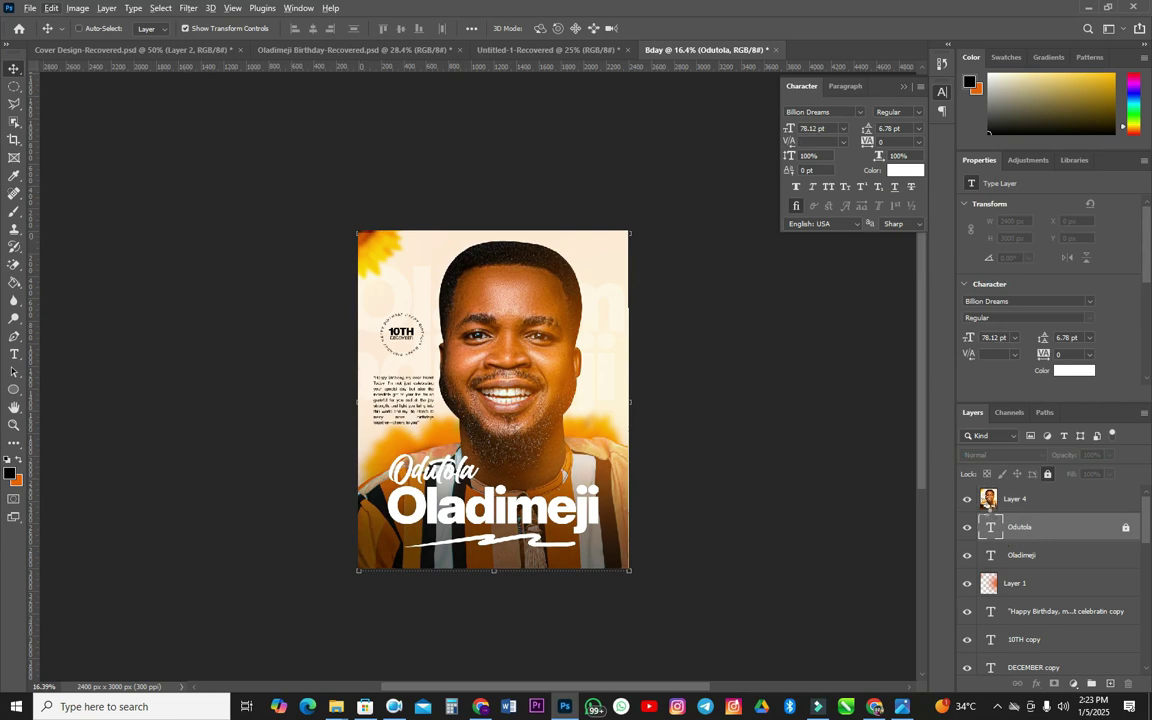
key(ctrl+shift+alt+e)
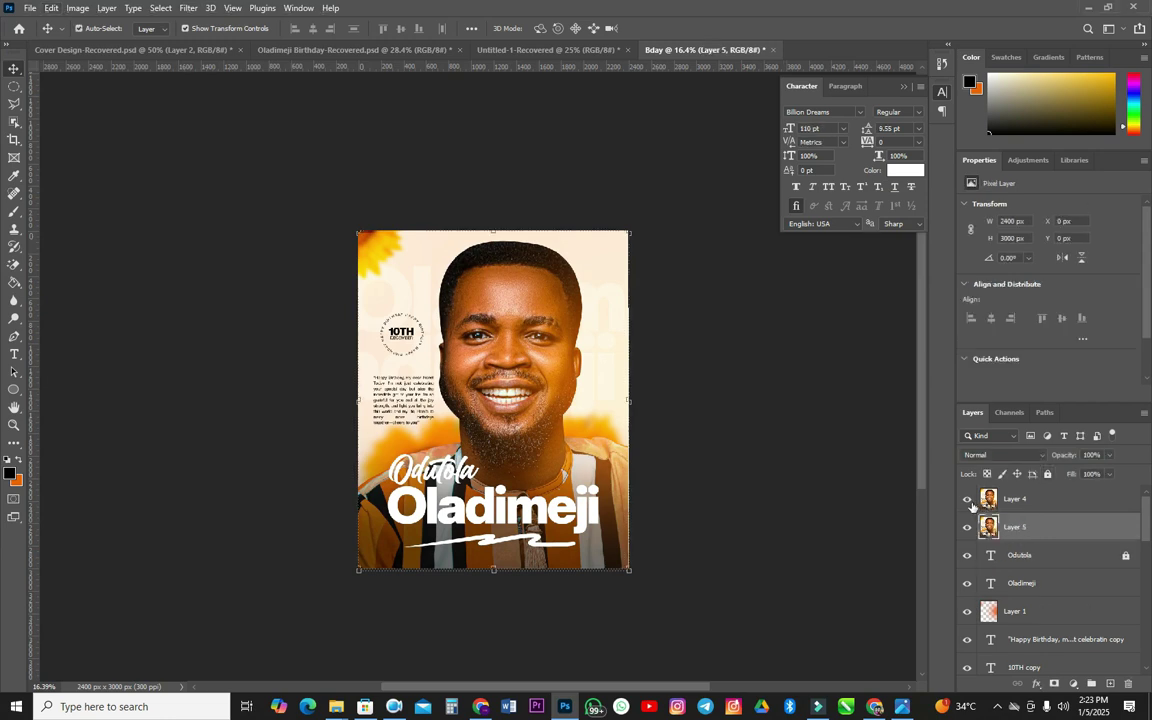
click(967, 499)
click(188, 8)
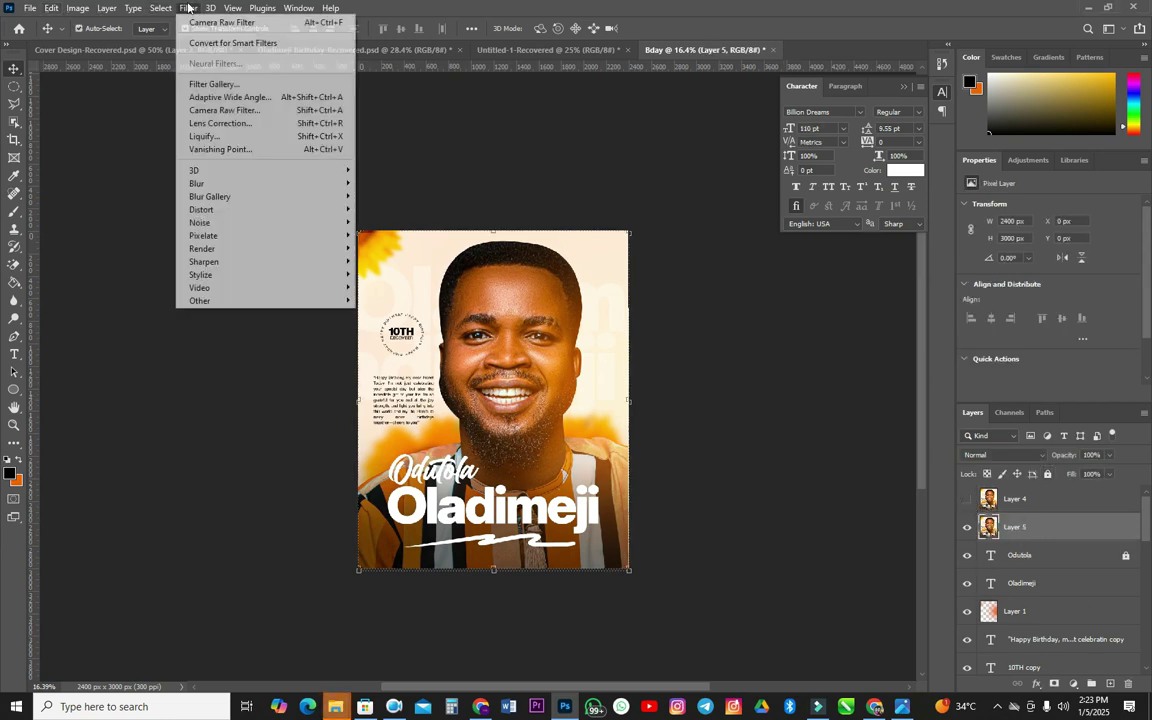
- Run the Camera Raw Filter on Layer 5, setting Basic Texture to -41 and Clarity to -42
click(242, 110)
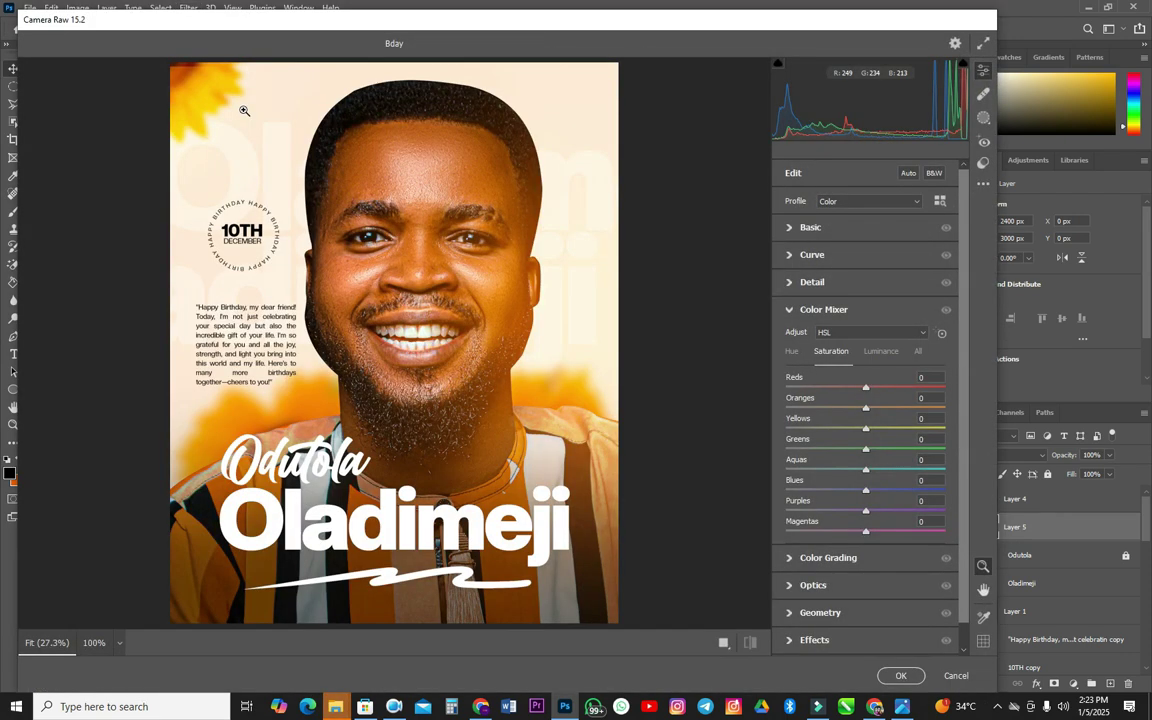
click(874, 241)
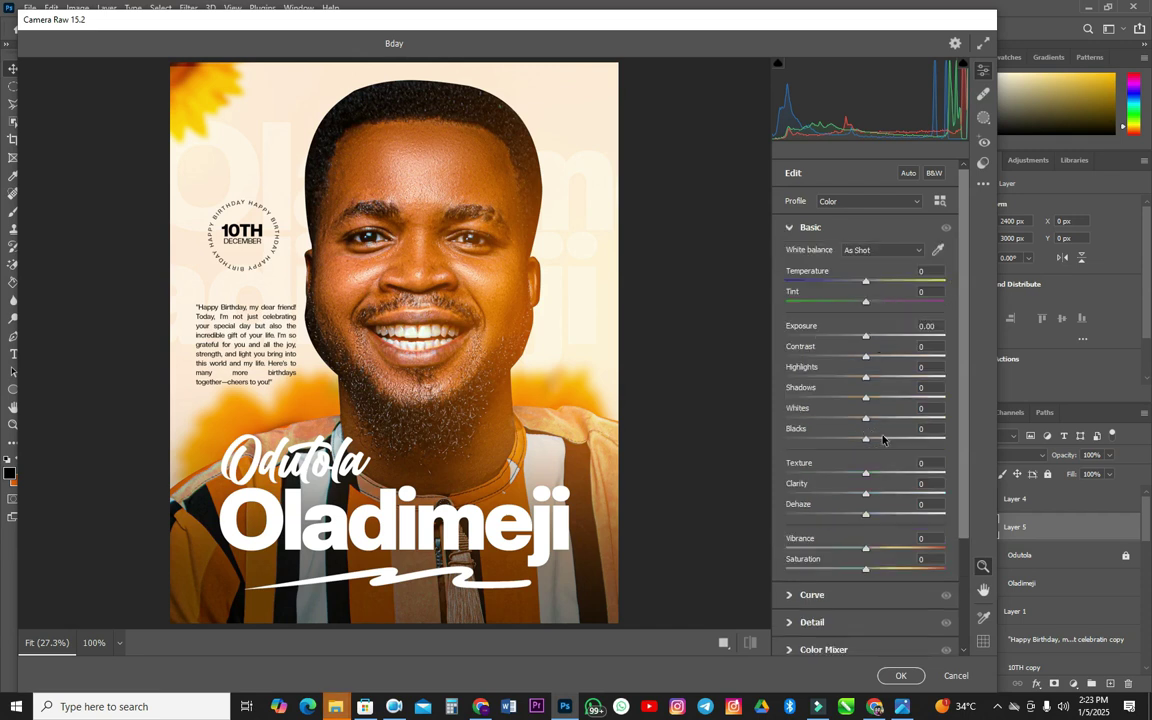
drag(866, 476, 833, 480)
drag(866, 494, 836, 497)
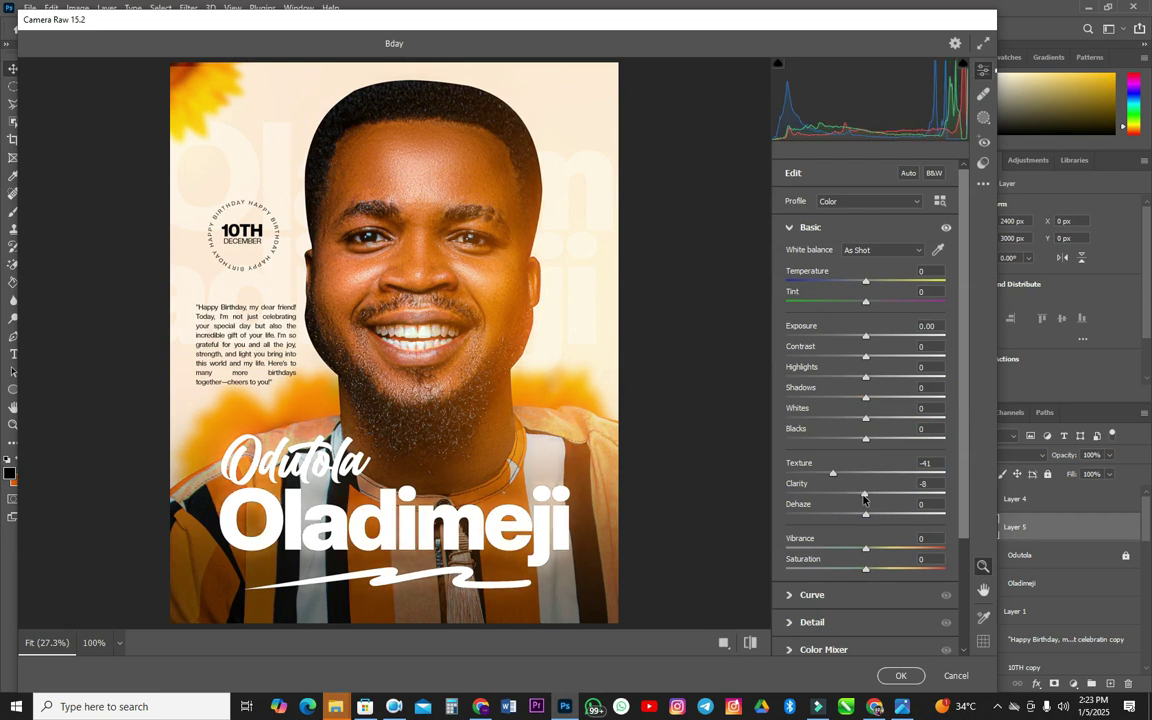
drag(835, 503, 828, 510)
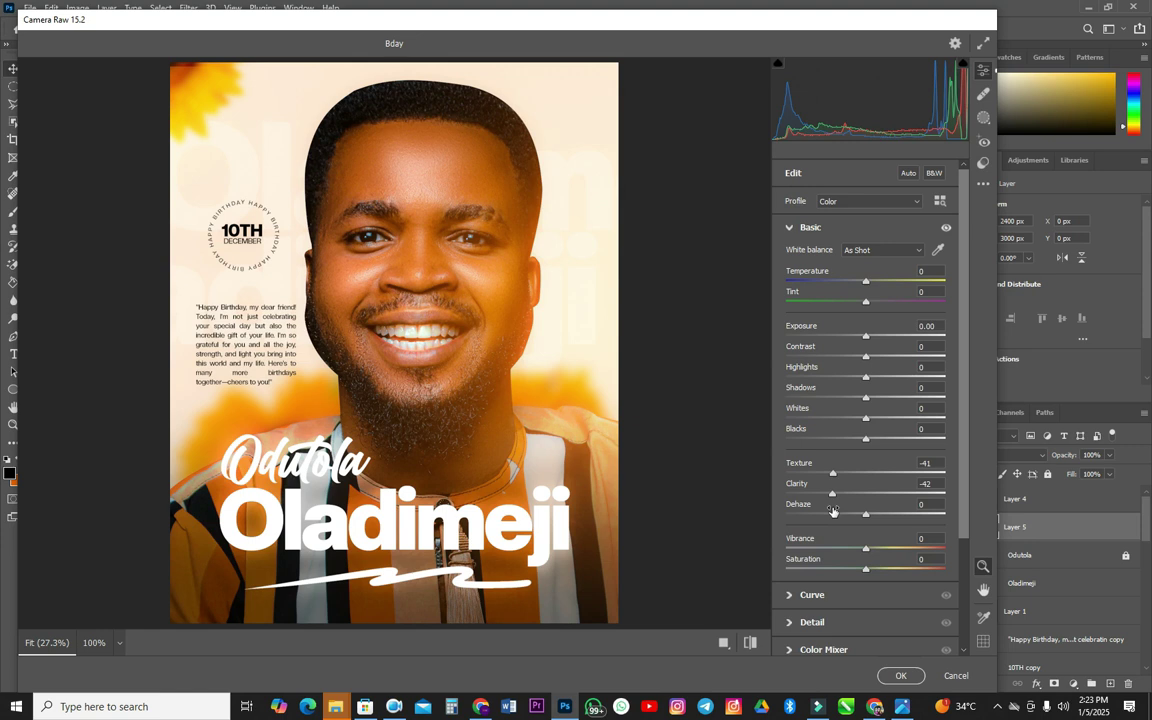
click(900, 675)
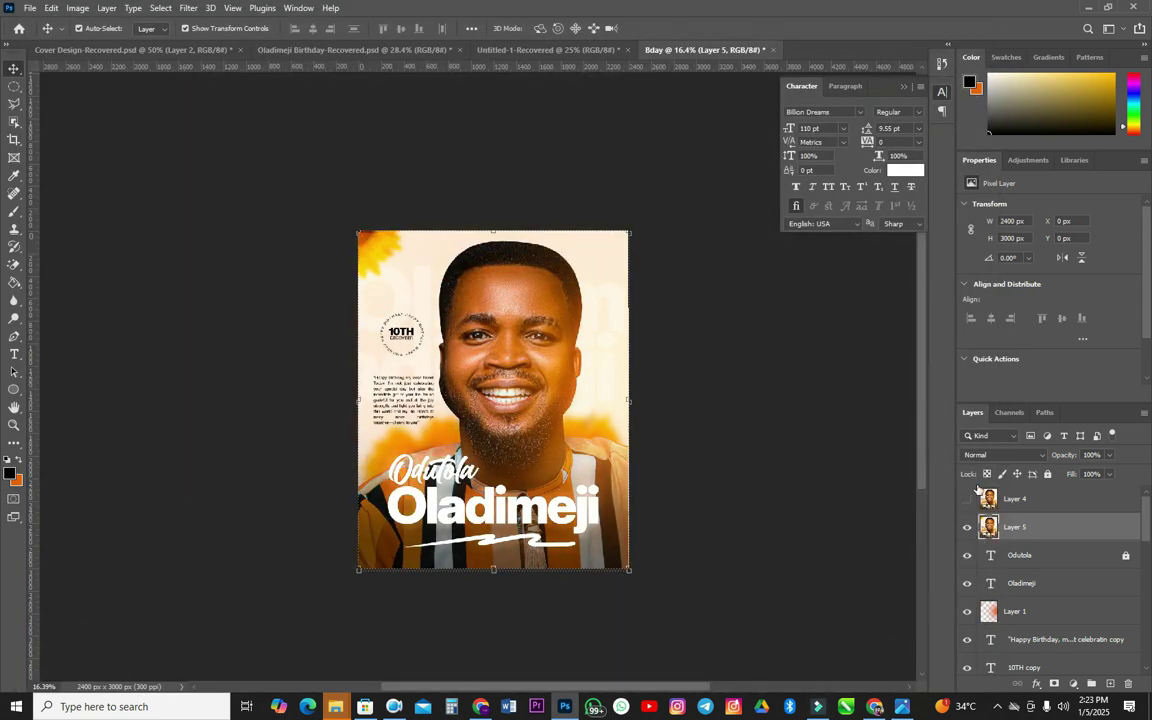
click(966, 499)
click(966, 500)
click(966, 500)
click(966, 500)
click(966, 500)
click(966, 502)
click(966, 501)
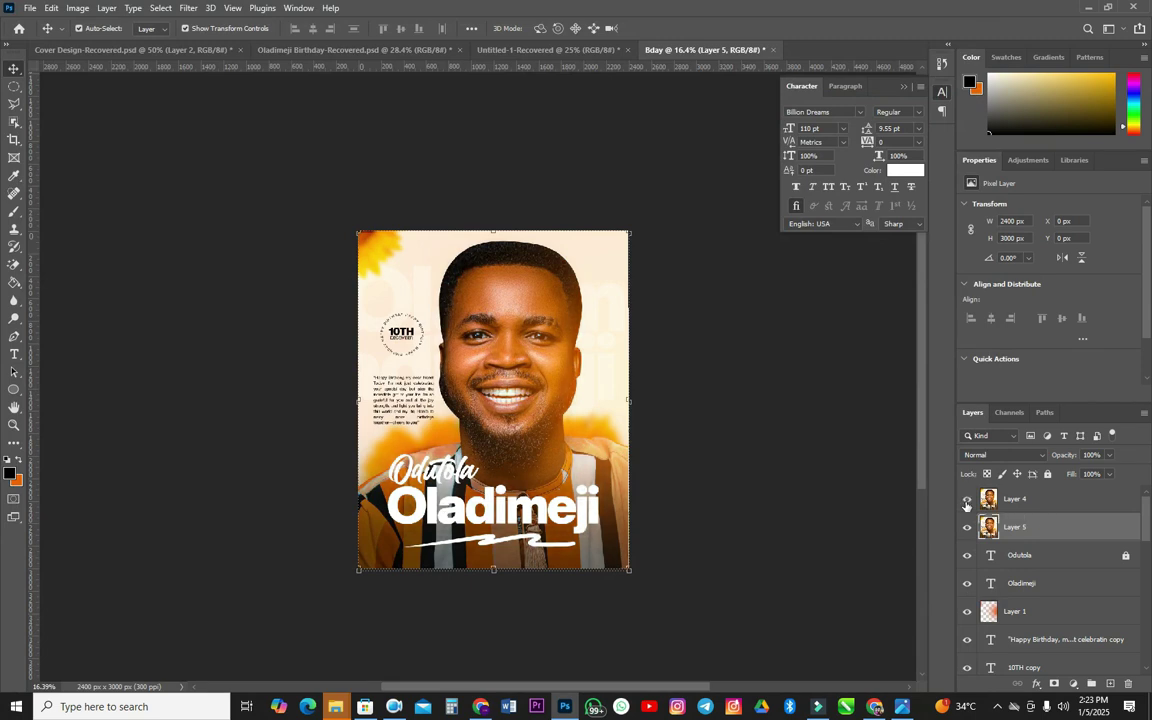
click(966, 502)
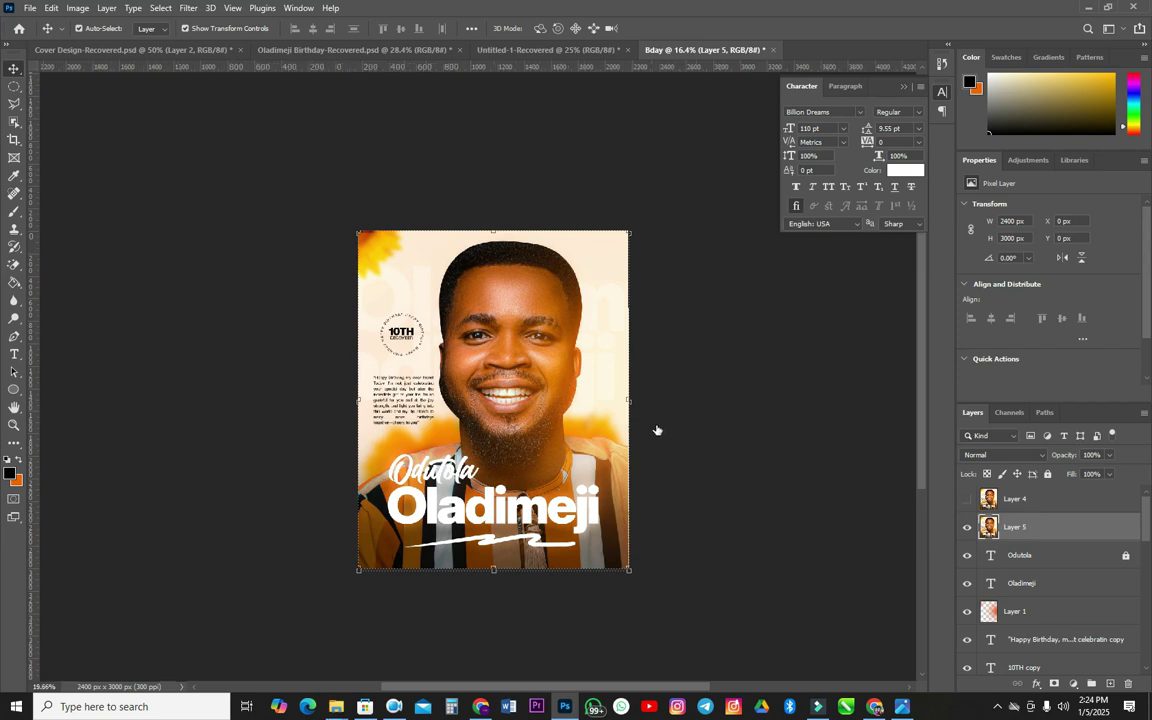
scroll(617, 437, up, 2)
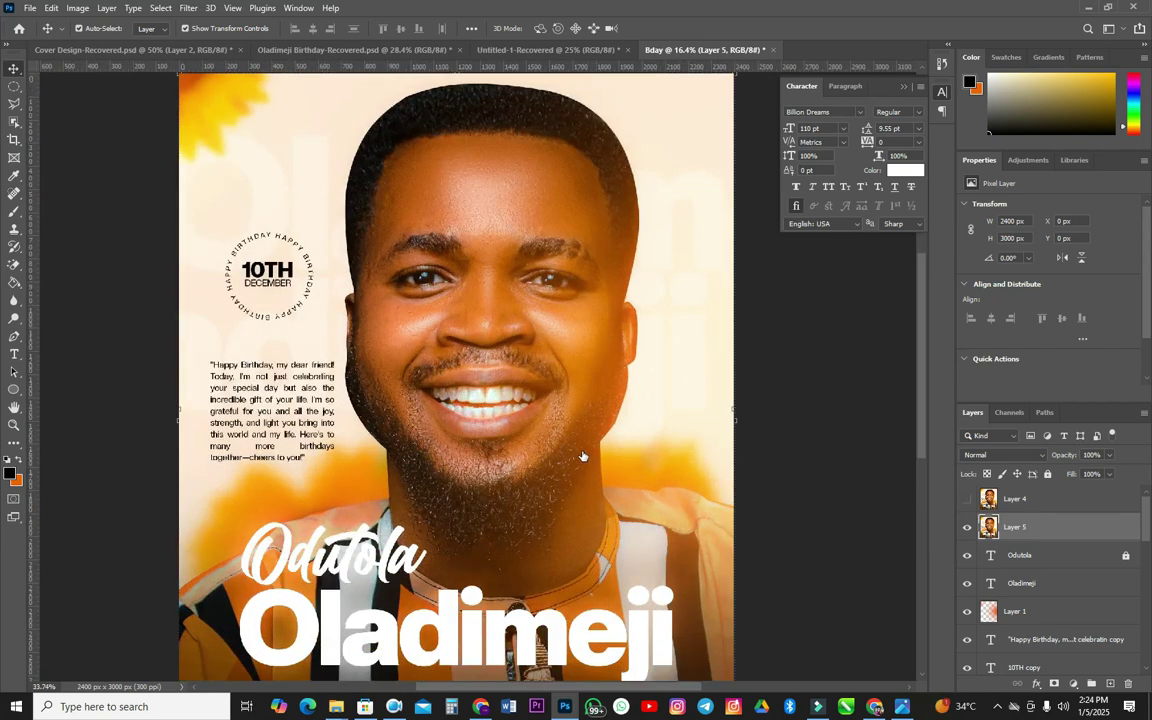
scroll(583, 454, up, 1)
scroll(588, 453, down, 3)
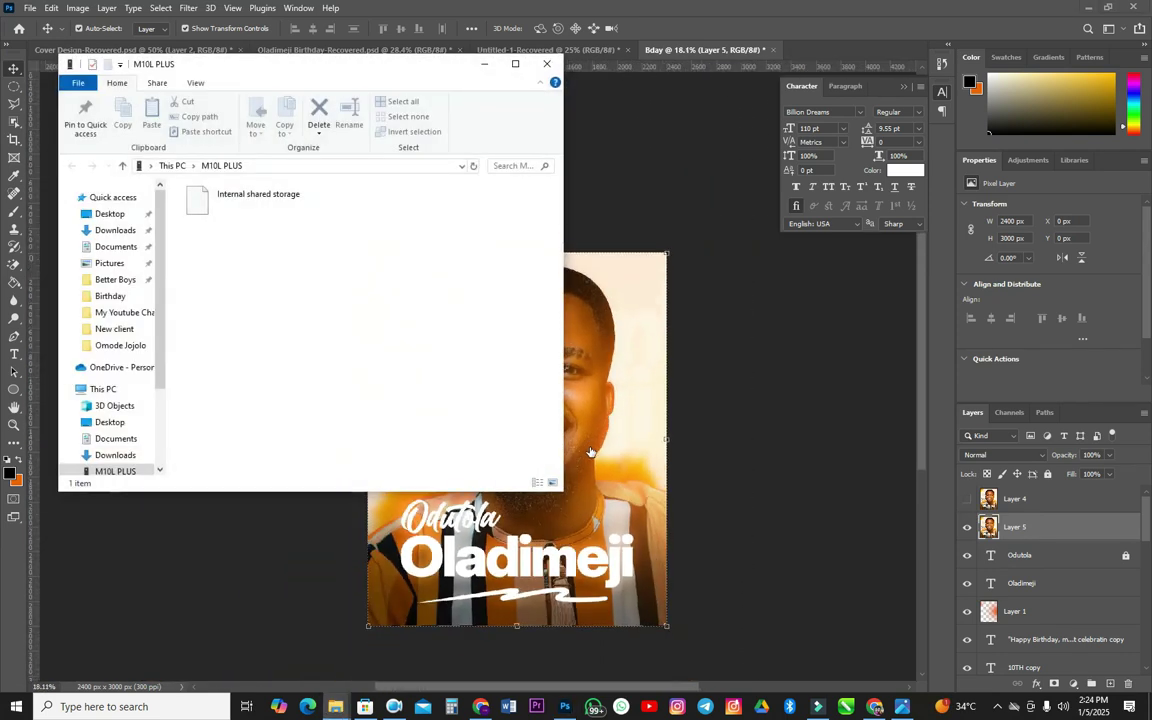
- Bring the Bday flyer back into view and minimize the M10L PLUS drive window
click(571, 149)
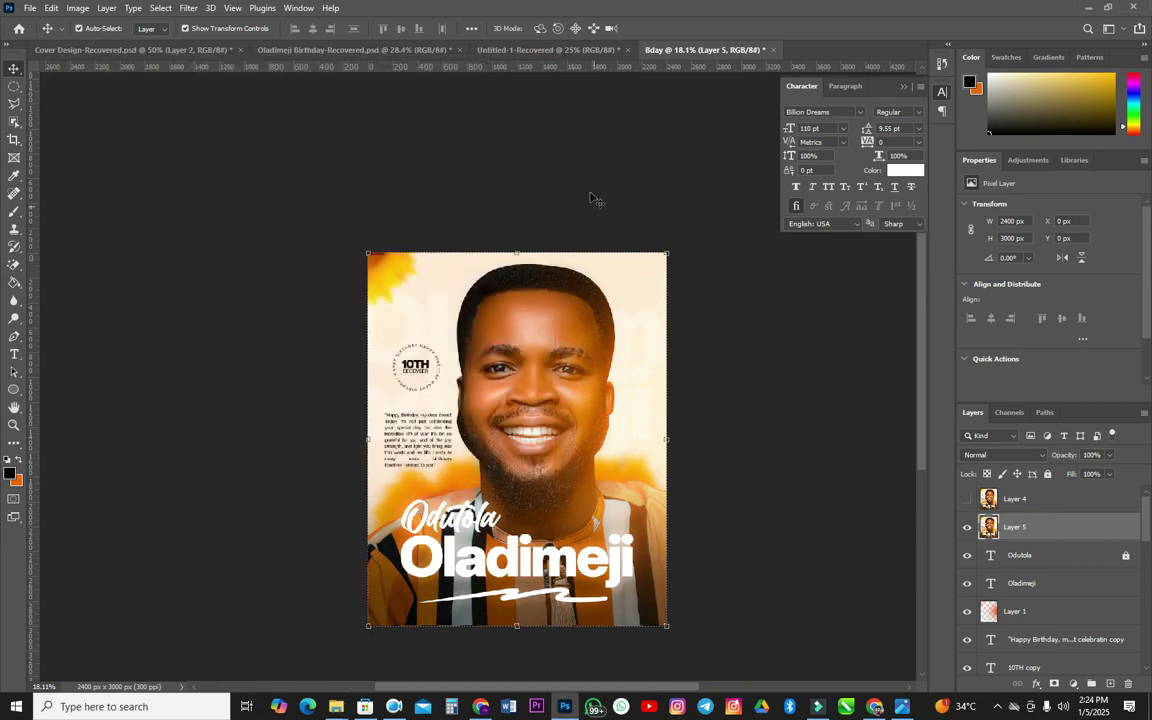
drag(544, 424, 549, 385)
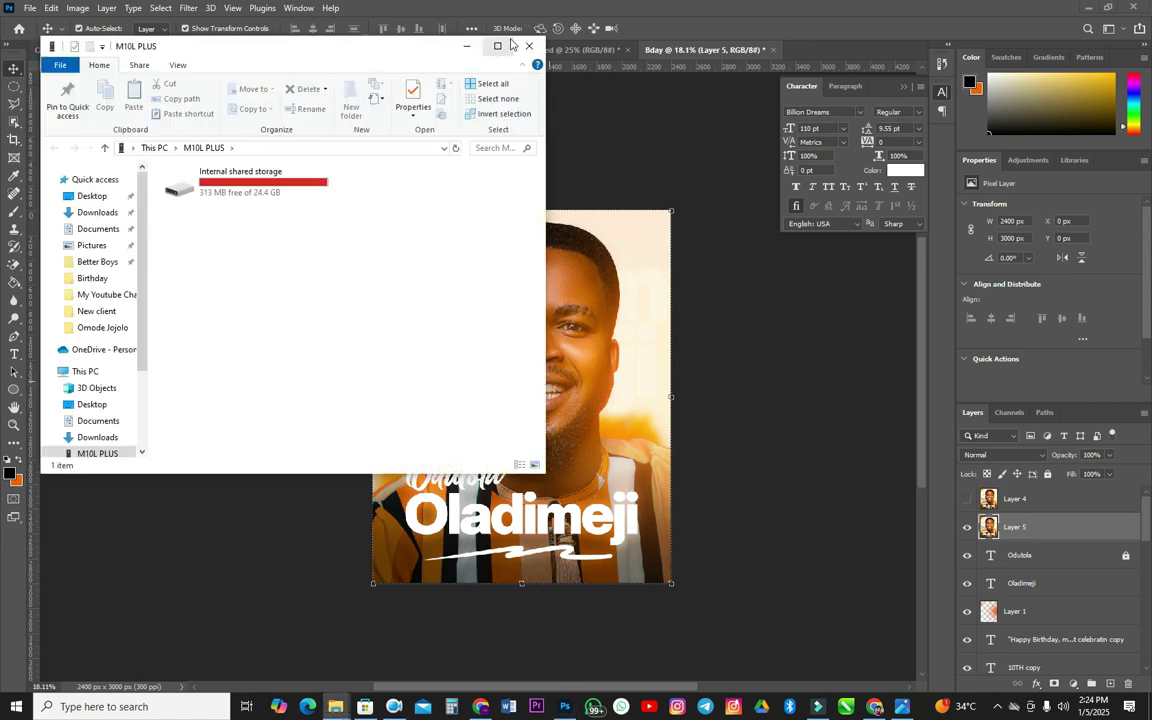
click(466, 46)
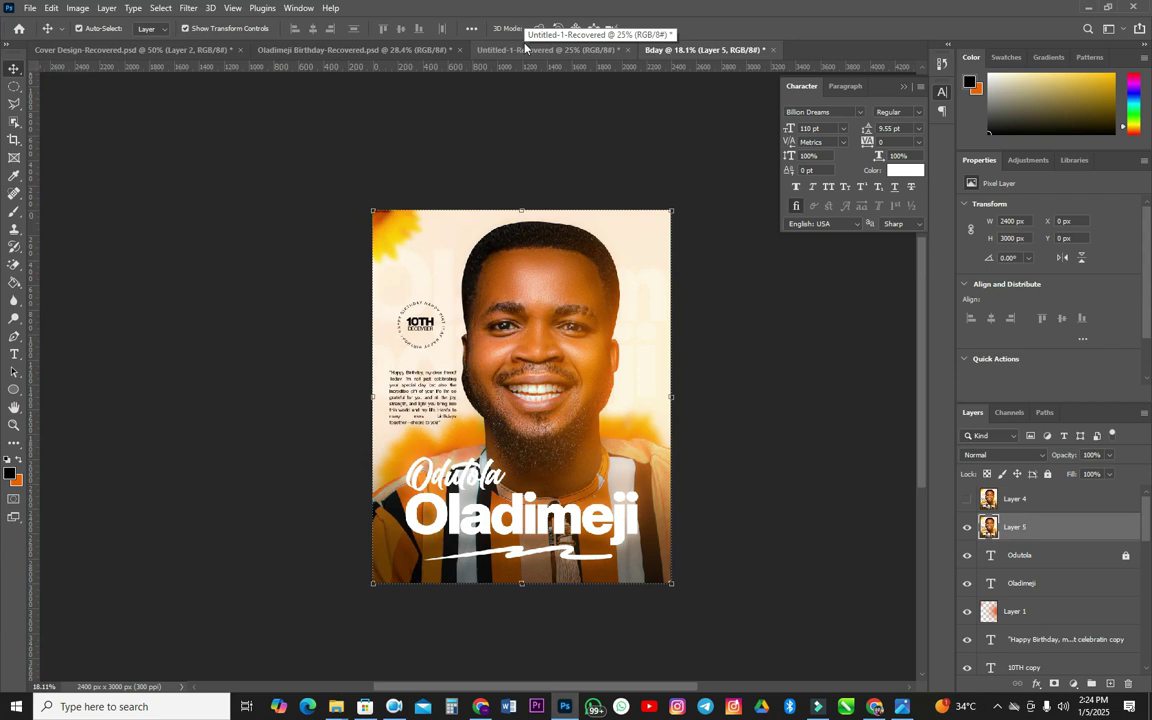
scroll(568, 207, up, 2)
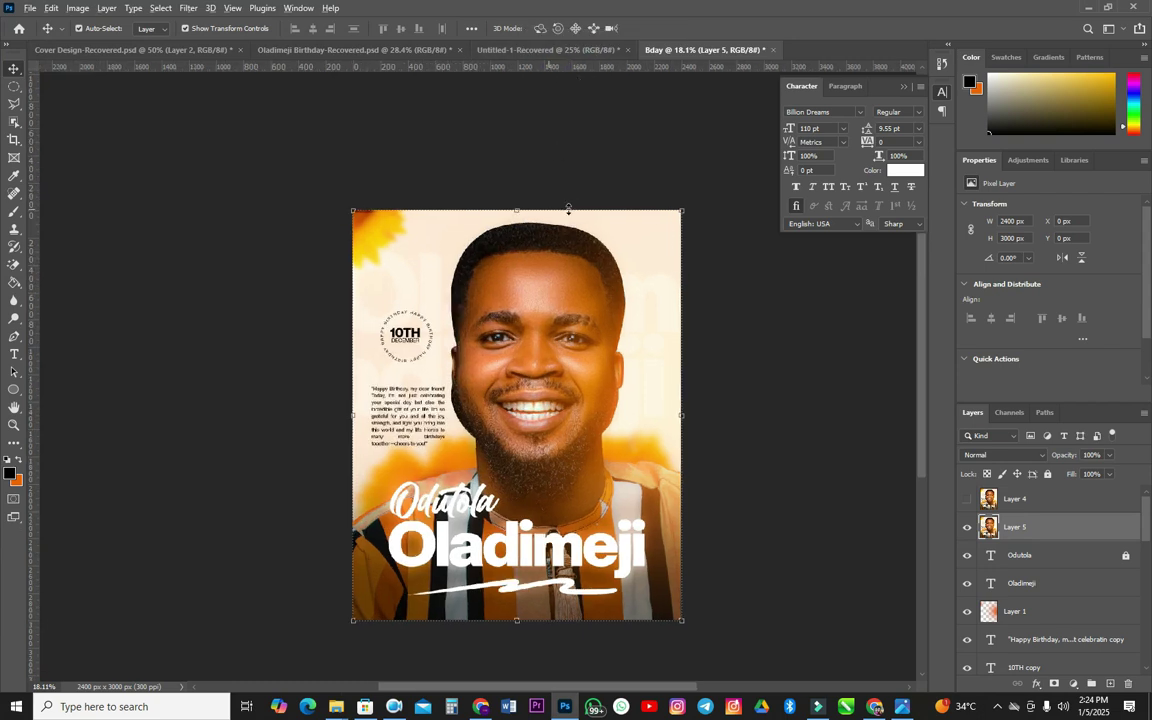
scroll(550, 255, up, 2)
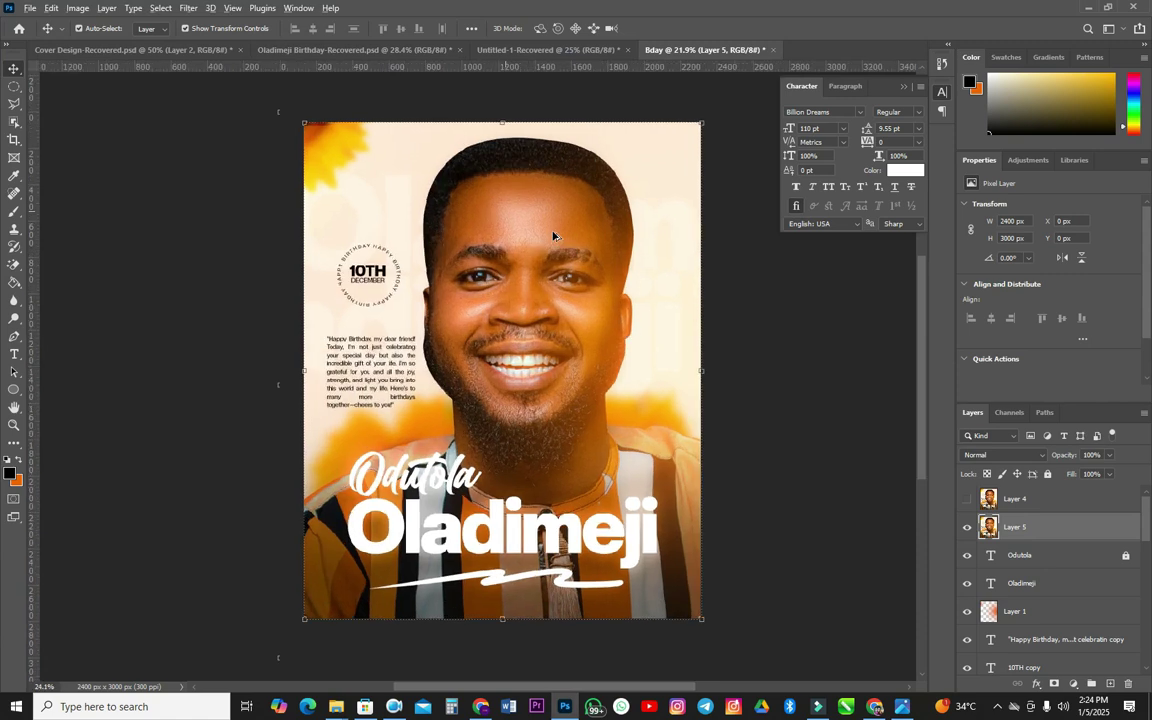